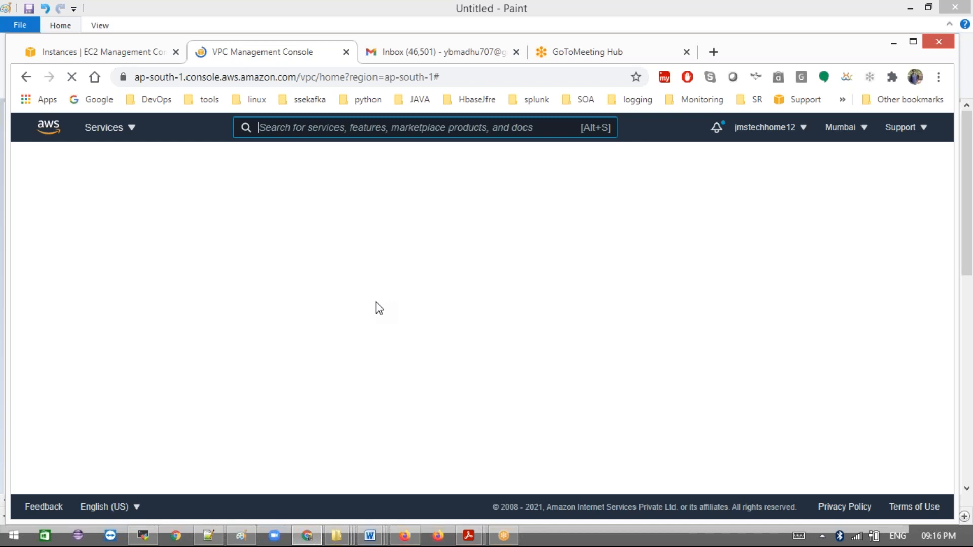
Step: Close the mail inbox tab, open the VPC route tables list and enlarge it to show more rows
{"action": "left_click", "coordinate": [516, 51]}
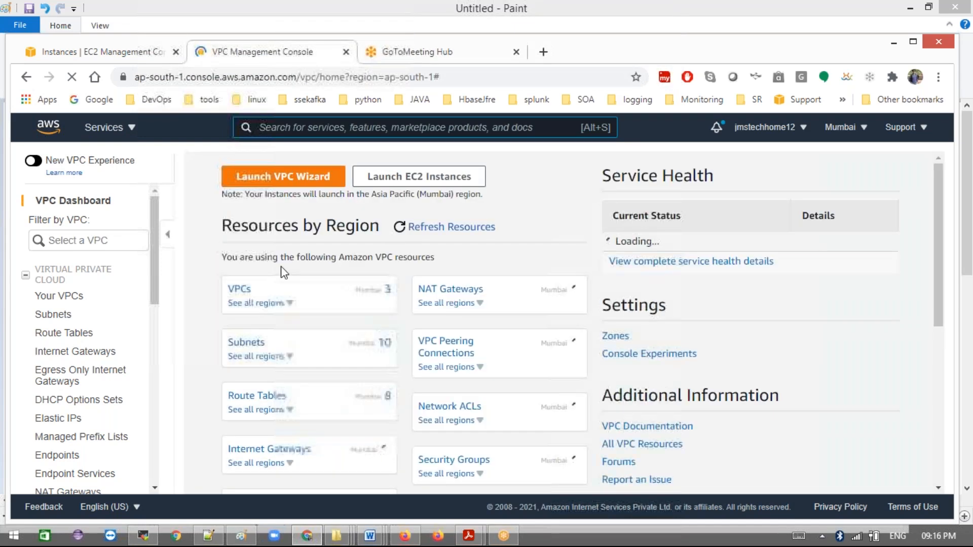
{"action": "left_click", "coordinate": [241, 290]}
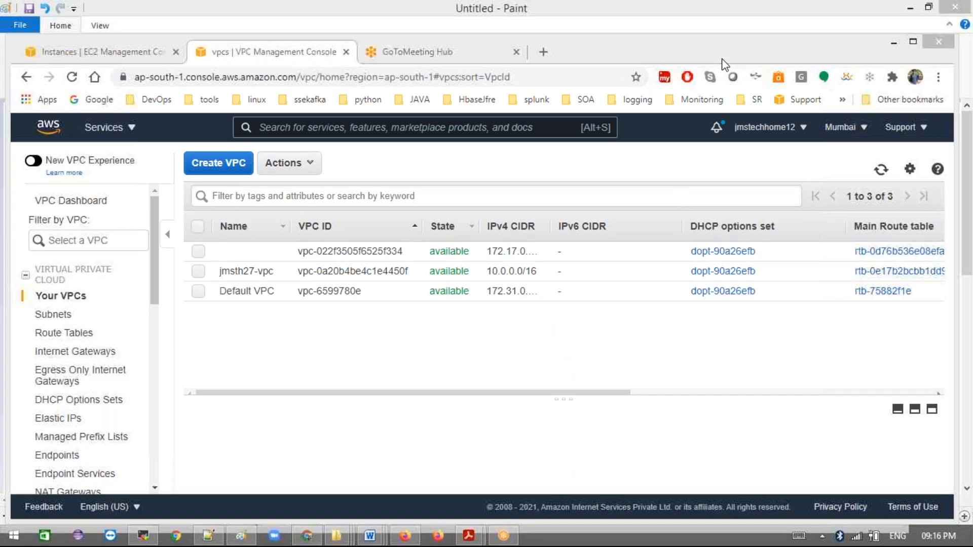
{"action": "left_click", "coordinate": [72, 334]}
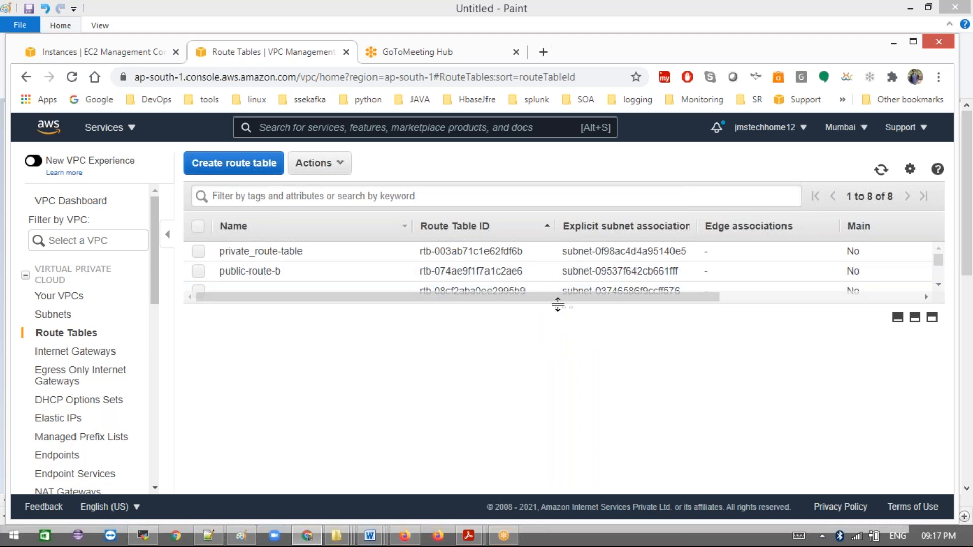
{"action": "left_click_drag", "start_coordinate": [563, 306], "coordinate": [563, 352]}
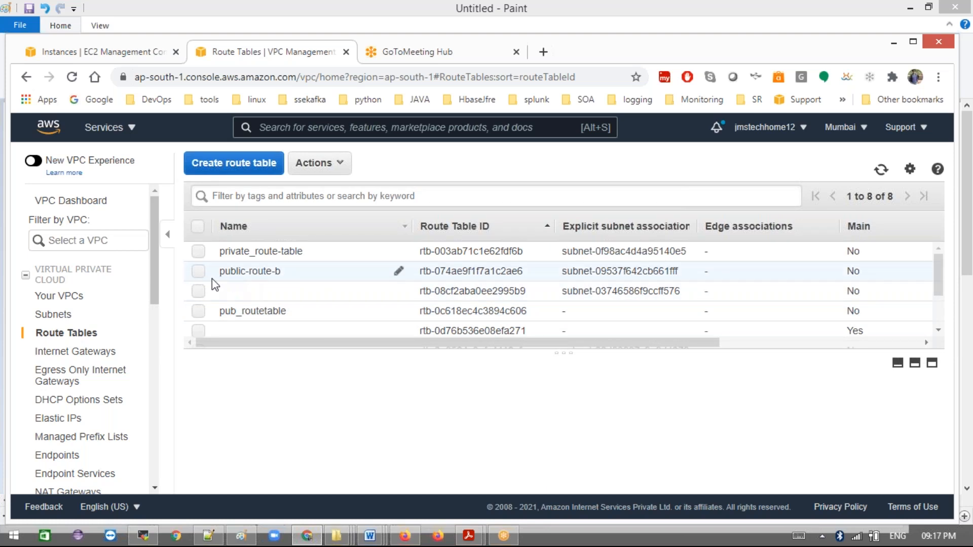
Step: Check the details of the public-route-b and pub_routetable route tables, leaving neither one selected
{"action": "left_click", "coordinate": [198, 272]}
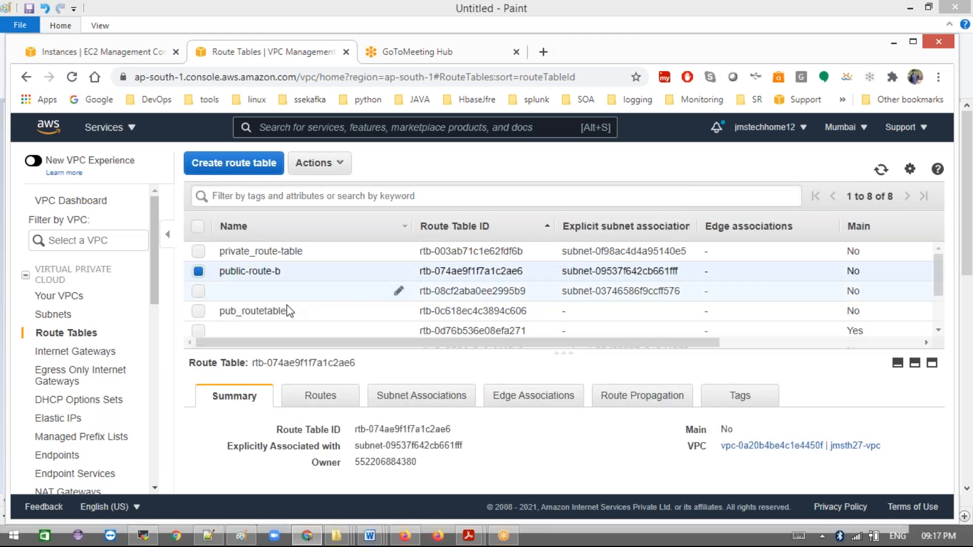
{"action": "left_click", "coordinate": [198, 272]}
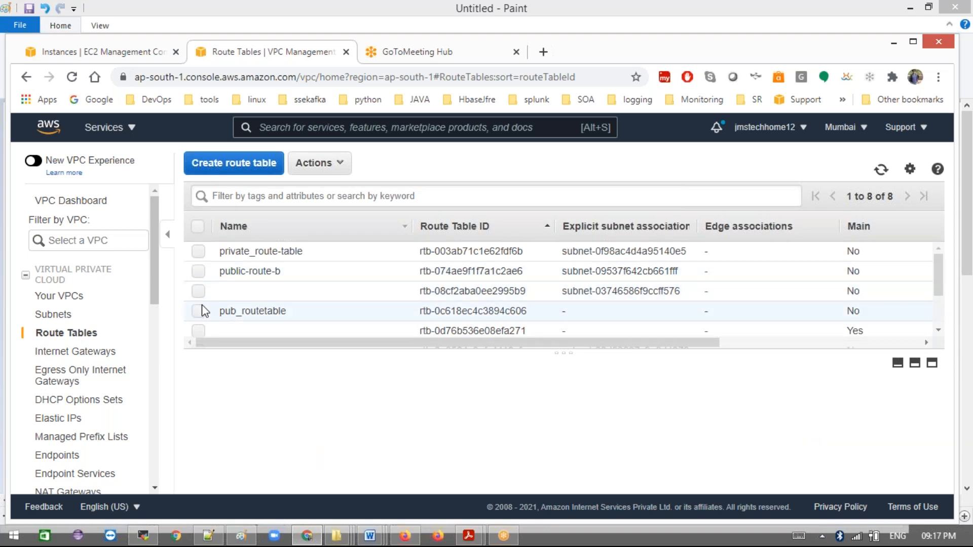
{"action": "left_click", "coordinate": [199, 311]}
{"action": "left_click", "coordinate": [198, 310]}
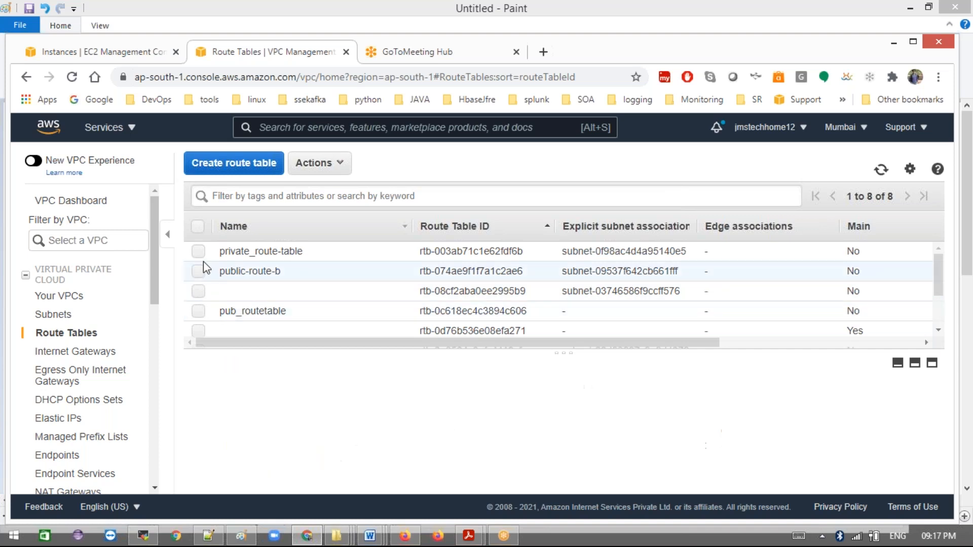
Step: Save the subnet associations of private_route-table with only the private 10.0.1.0/24 subnet associated
{"action": "left_click", "coordinate": [199, 251]}
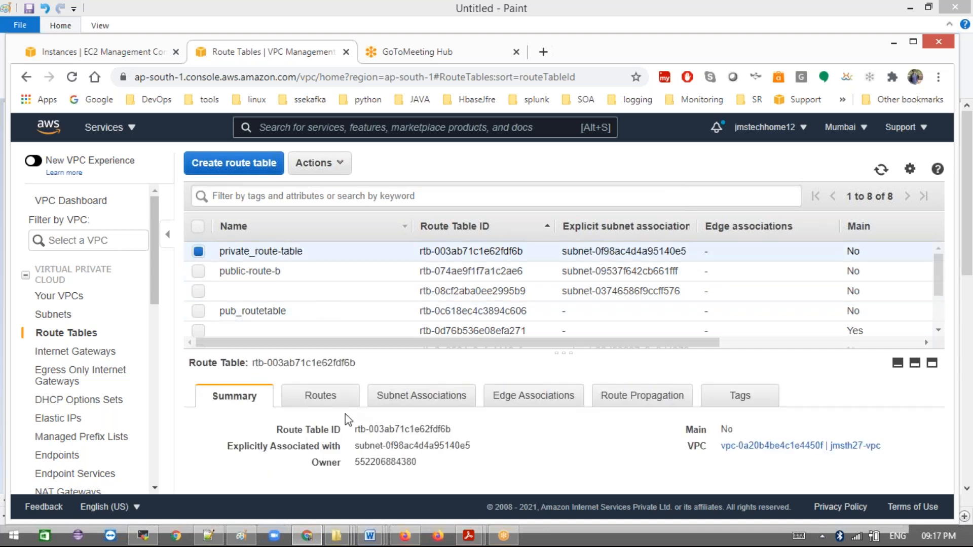
{"action": "left_click", "coordinate": [427, 403]}
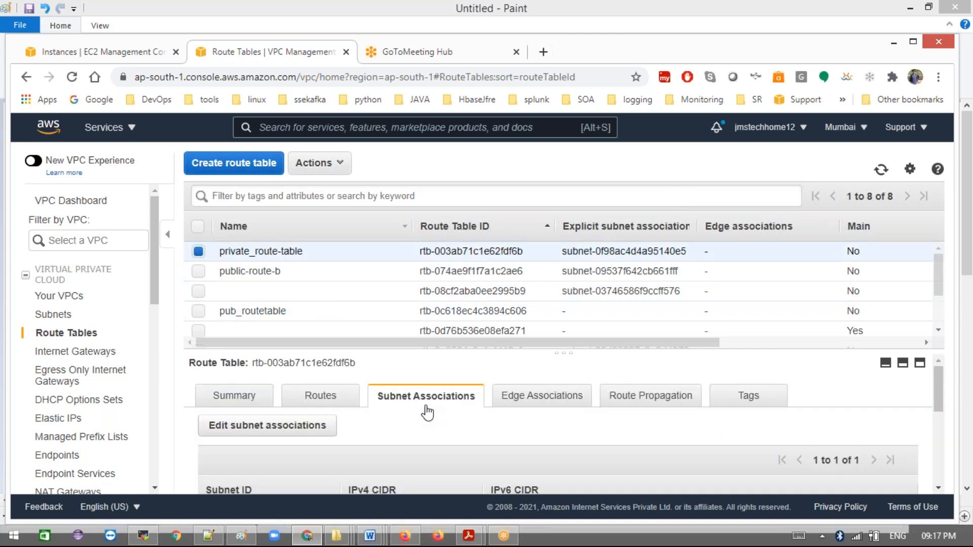
{"action": "left_click", "coordinate": [299, 427]}
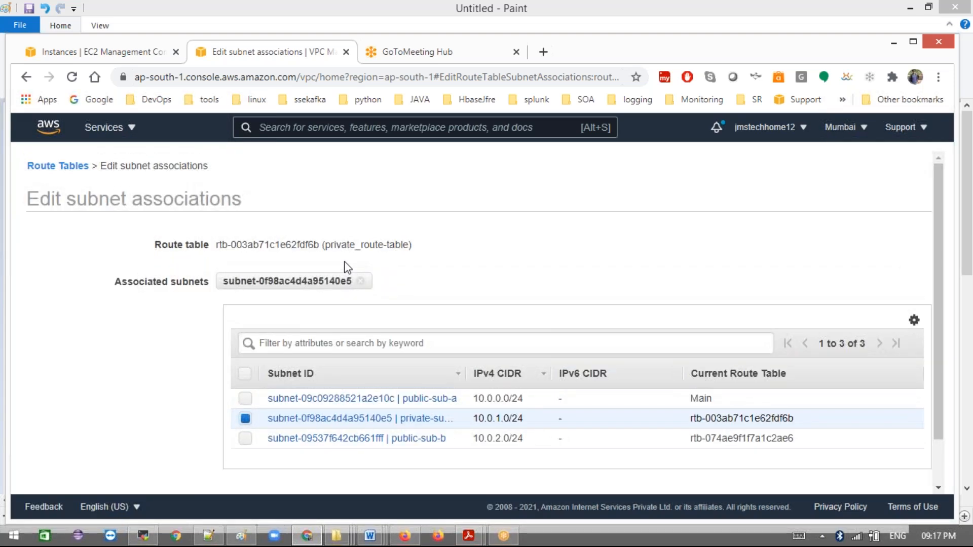
{"action": "scroll", "coordinate": [348, 267], "scroll_direction": "down", "scroll_amount": 2}
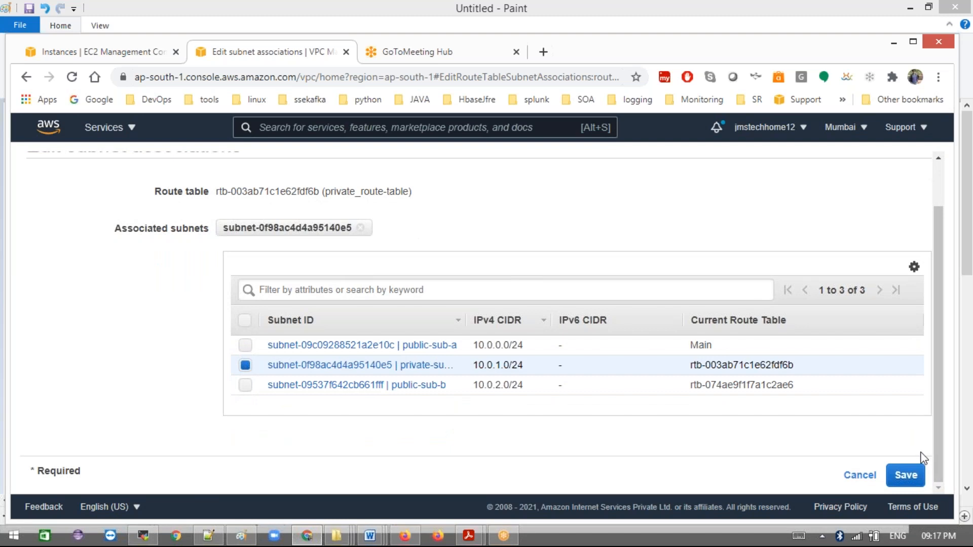
{"action": "left_click", "coordinate": [906, 474]}
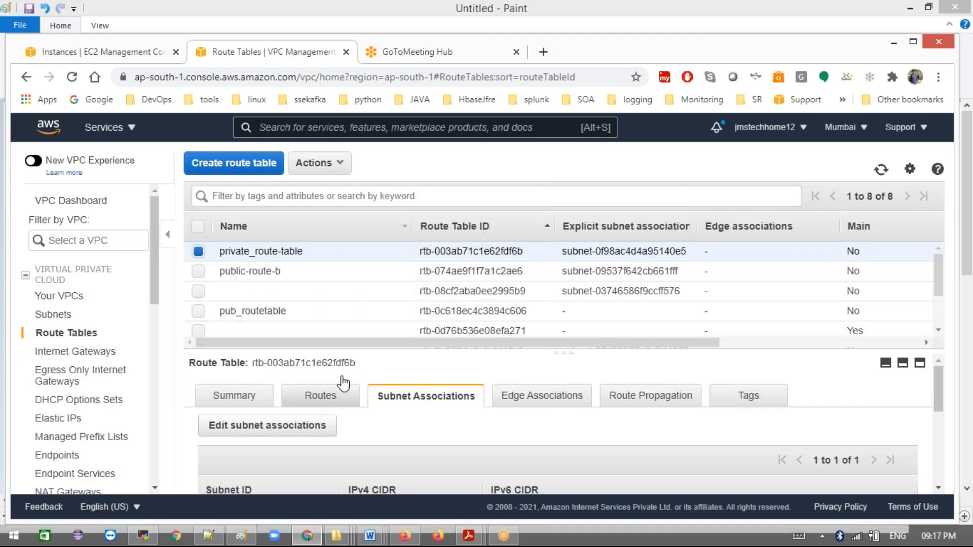
Step: Inspect the routes of private_route-table in the route editor and leave it without saving
{"action": "left_click", "coordinate": [343, 385]}
{"action": "left_click", "coordinate": [245, 441]}
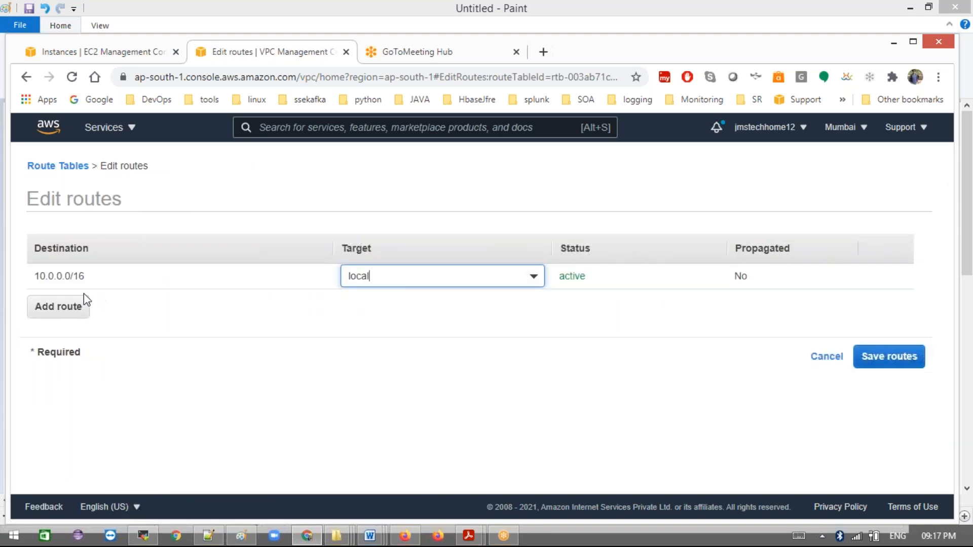
{"action": "left_click", "coordinate": [816, 357]}
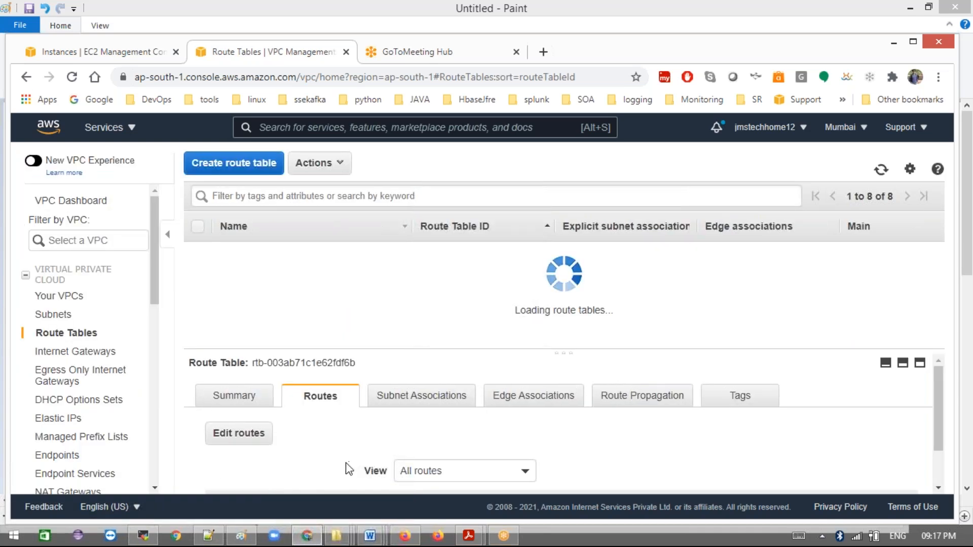
{"action": "left_click", "coordinate": [212, 538]}
{"action": "key", "text": "alt+Tab"}
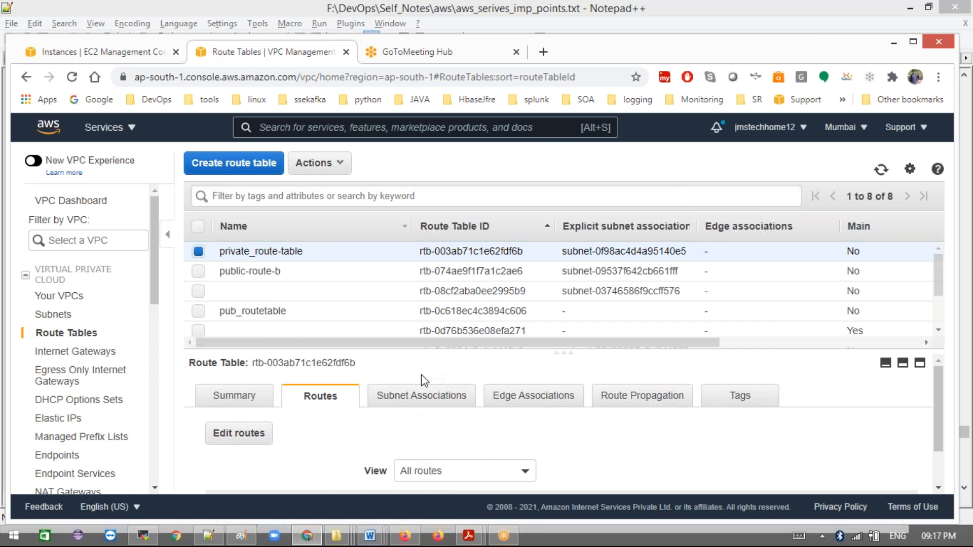
Step: Start launching an EC2 instance with the 64-bit (x86) Amazon Linux 2 AMI and the t2.micro type
{"action": "left_click", "coordinate": [104, 53]}
{"action": "left_click", "coordinate": [208, 158]}
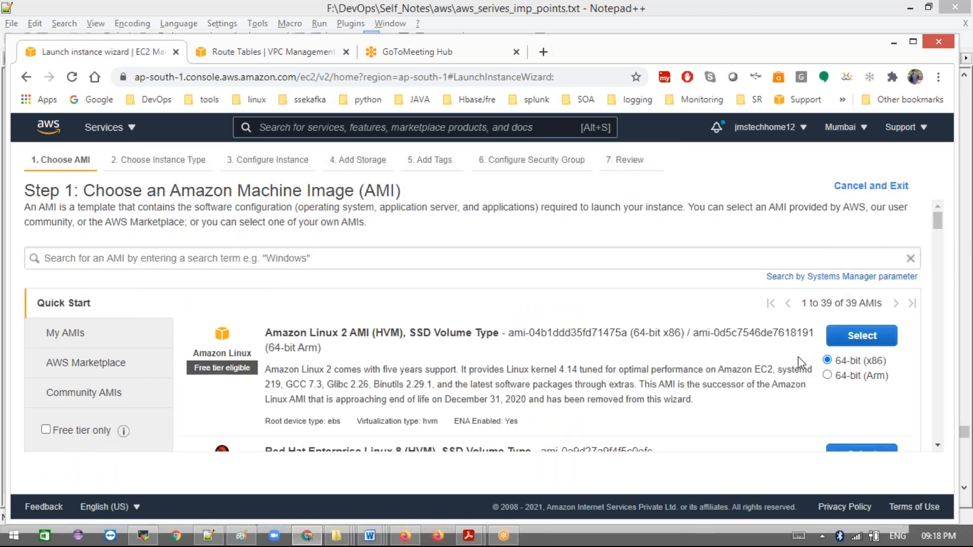
{"action": "left_click", "coordinate": [858, 337]}
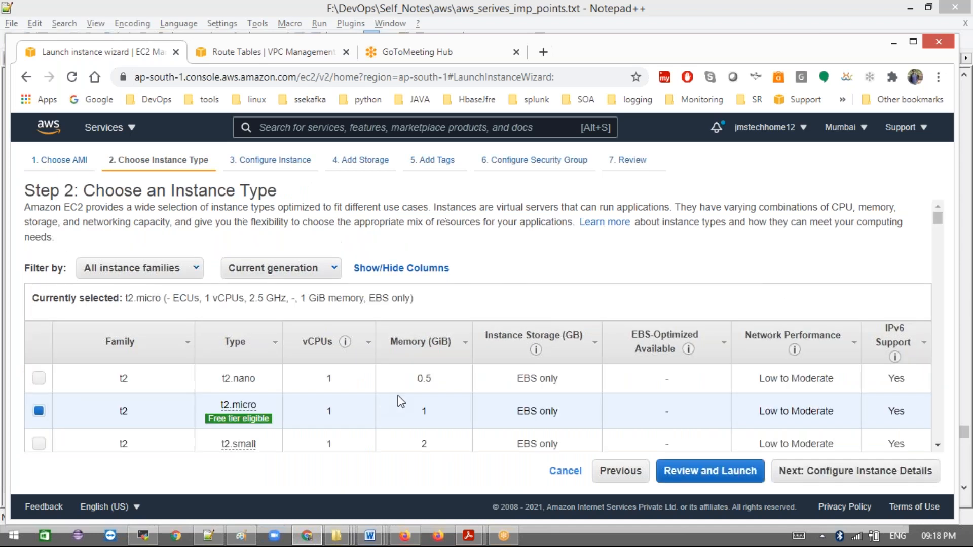
{"action": "left_click", "coordinate": [809, 476]}
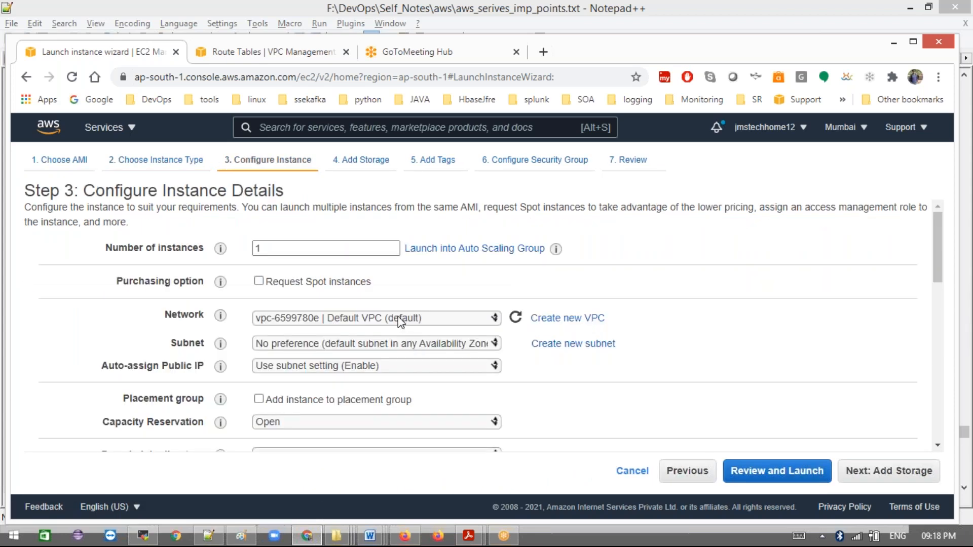
Step: Set the instance's network to jmsth27-vpc and its subnet to private-sub-a
{"action": "left_click", "coordinate": [401, 319]}
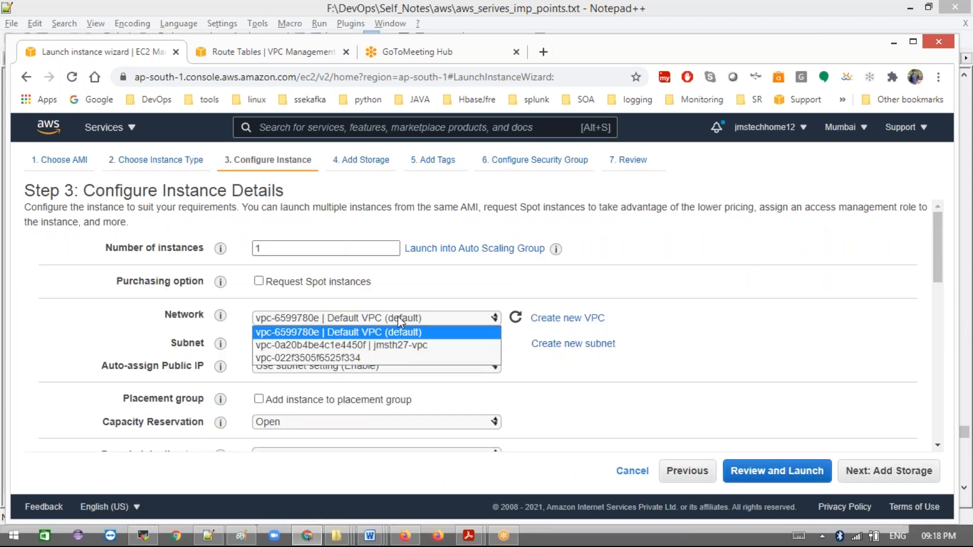
{"action": "left_click", "coordinate": [399, 345]}
{"action": "left_click", "coordinate": [427, 343]}
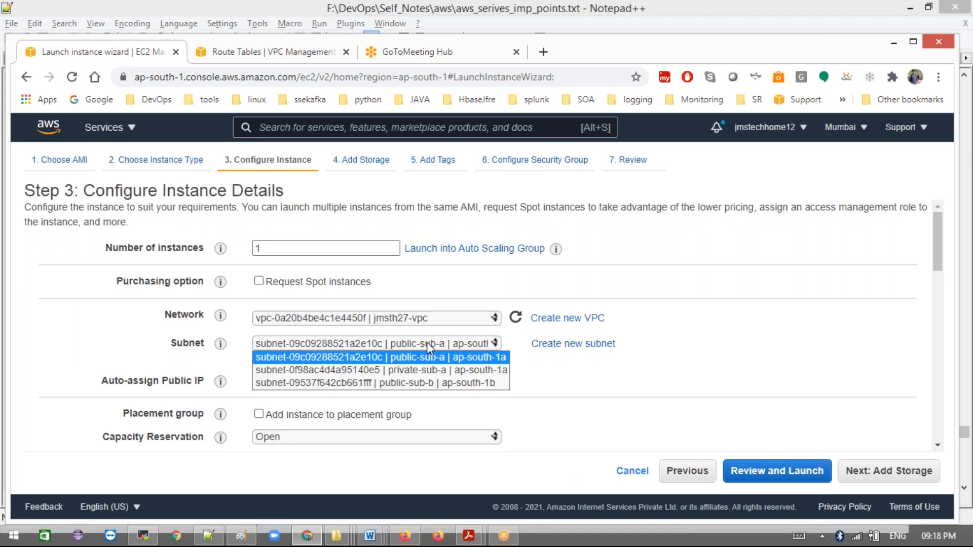
{"action": "left_click", "coordinate": [427, 370]}
Step: Keep auto-assign public IP at "Use subnet setting (Disable)" and accept the default 8 GiB General Purpose SSD (gp2) root volume
{"action": "scroll", "coordinate": [479, 369], "scroll_direction": "down", "scroll_amount": 1}
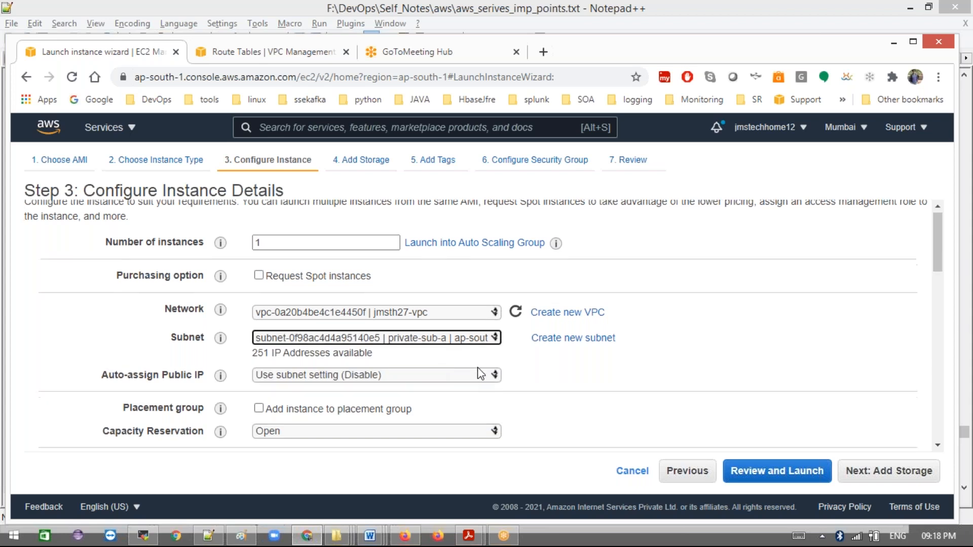
{"action": "scroll", "coordinate": [476, 373], "scroll_direction": "down", "scroll_amount": 1}
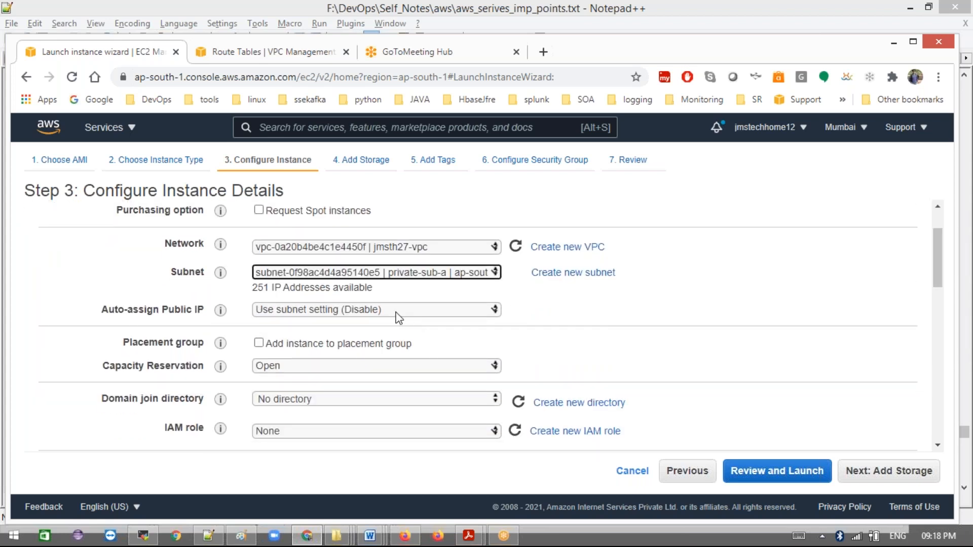
{"action": "left_click", "coordinate": [396, 310]}
{"action": "left_click", "coordinate": [396, 310]}
{"action": "left_click", "coordinate": [396, 310]}
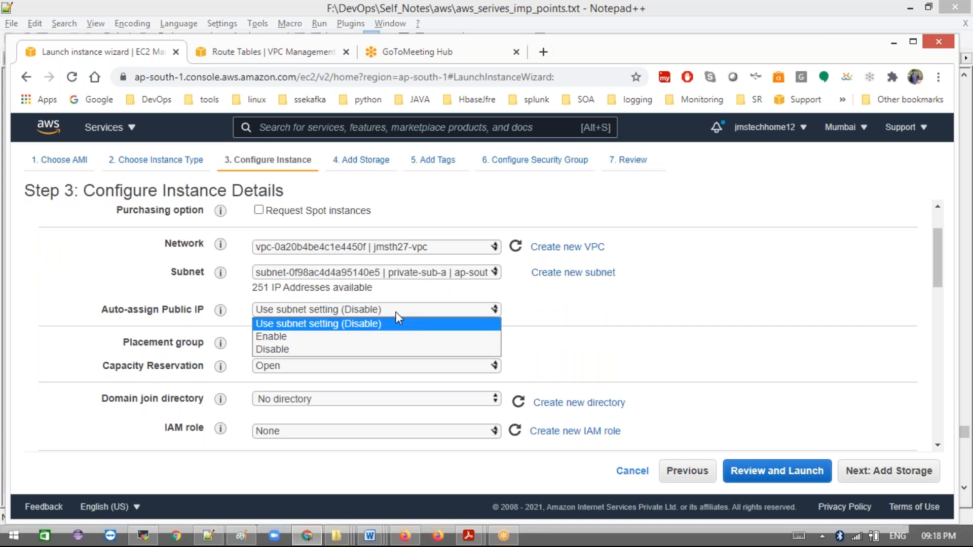
{"action": "left_click", "coordinate": [396, 310]}
{"action": "scroll", "coordinate": [547, 338], "scroll_direction": "down", "scroll_amount": 1}
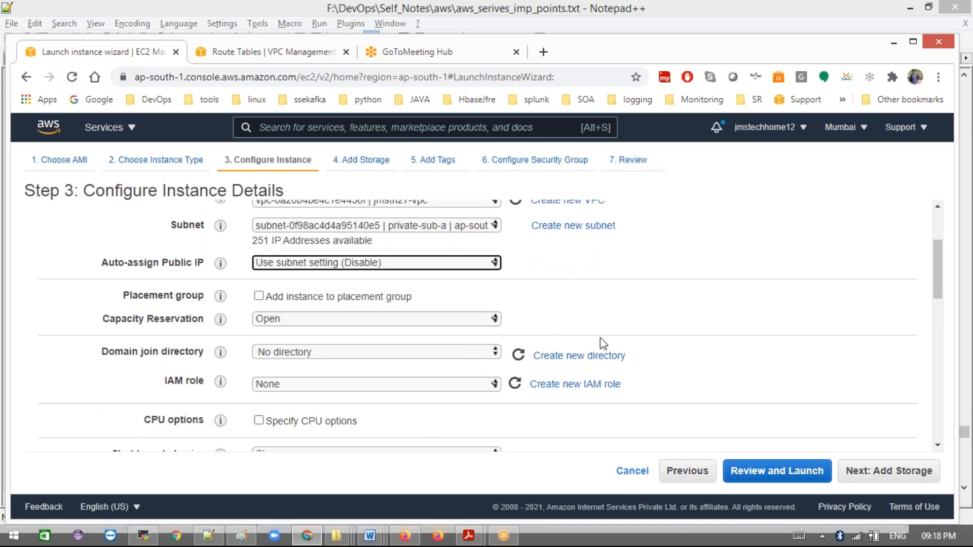
{"action": "left_click", "coordinate": [884, 480]}
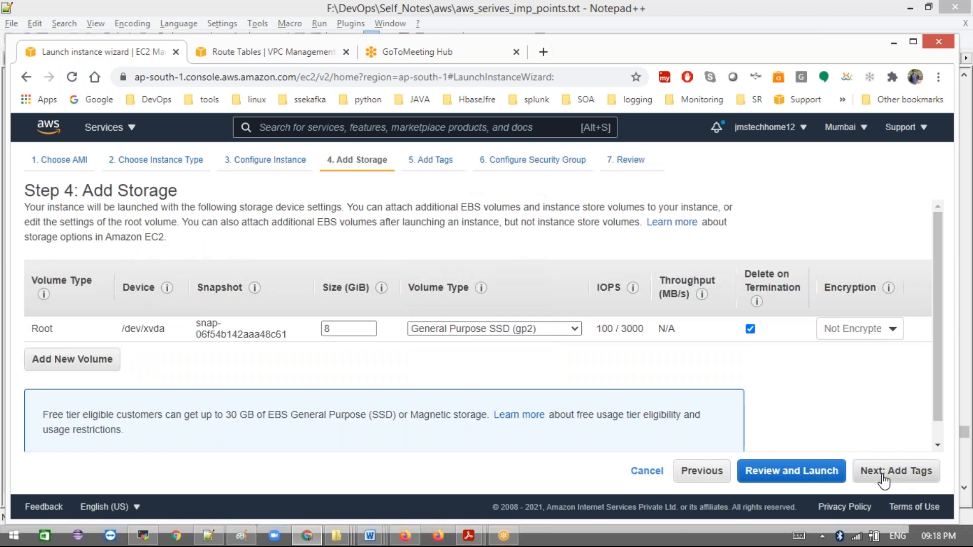
{"action": "left_click", "coordinate": [897, 471]}
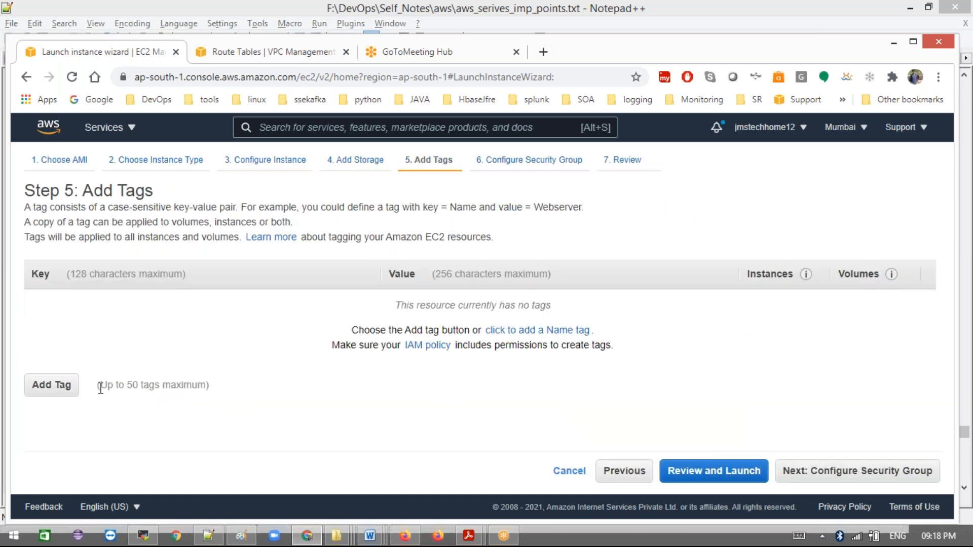
Step: Add a tag to the instance with the key Name and the value private-sub-test
{"action": "left_click", "coordinate": [40, 389]}
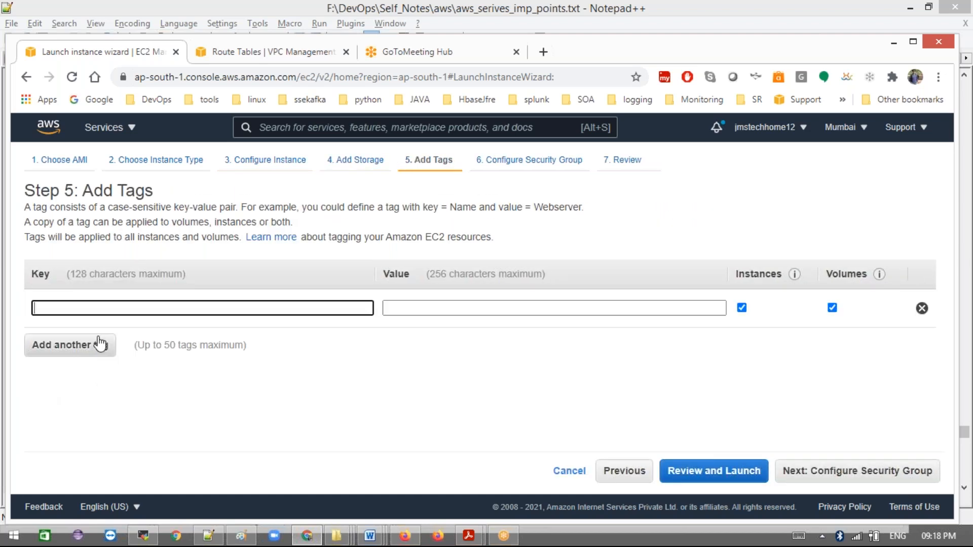
{"action": "type", "text": "Na"}
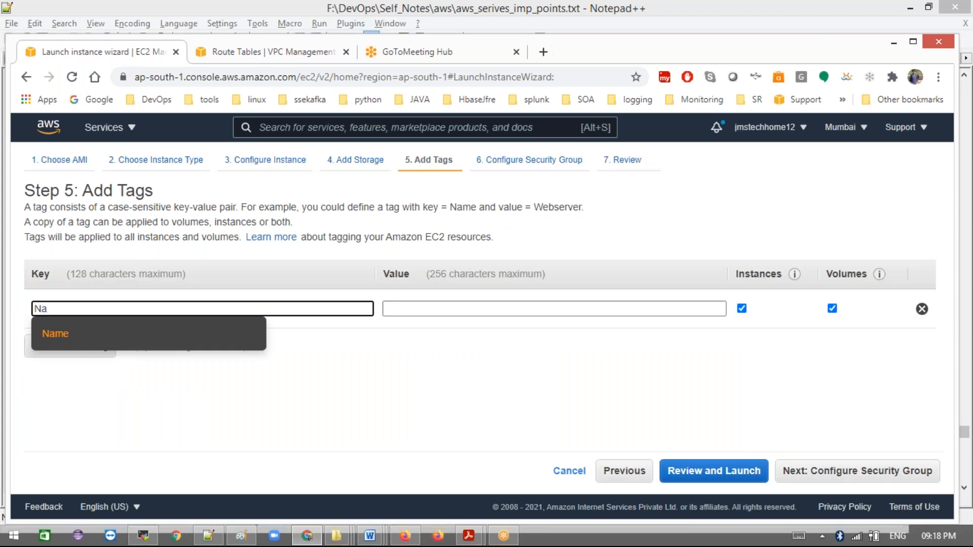
{"action": "left_click", "coordinate": [53, 334]}
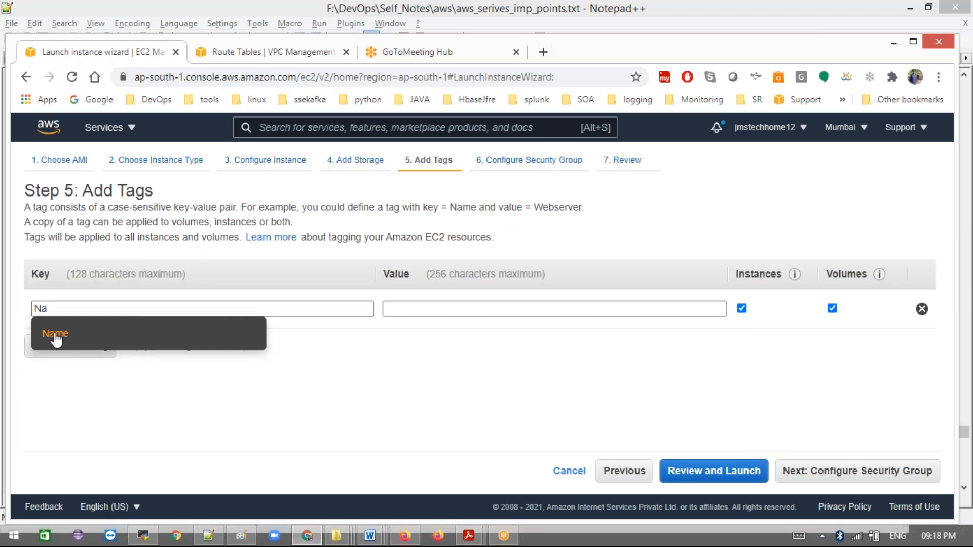
{"action": "left_click", "coordinate": [403, 305]}
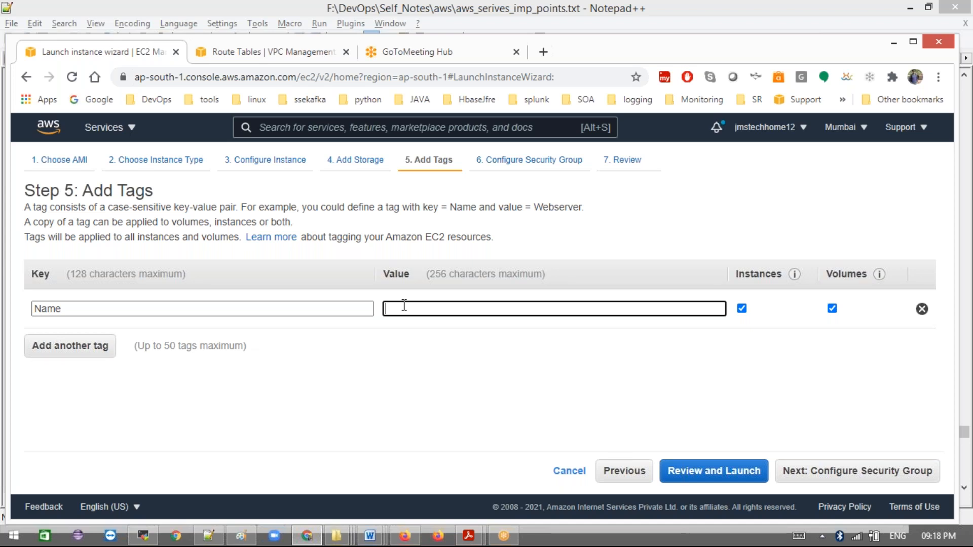
{"action": "type", "text": "priva"}
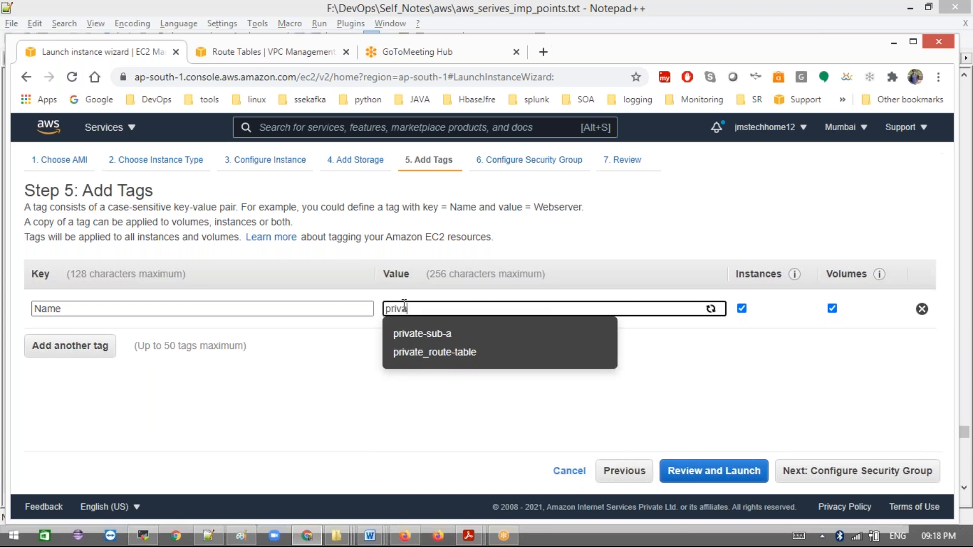
{"action": "type", "text": "te-sub"}
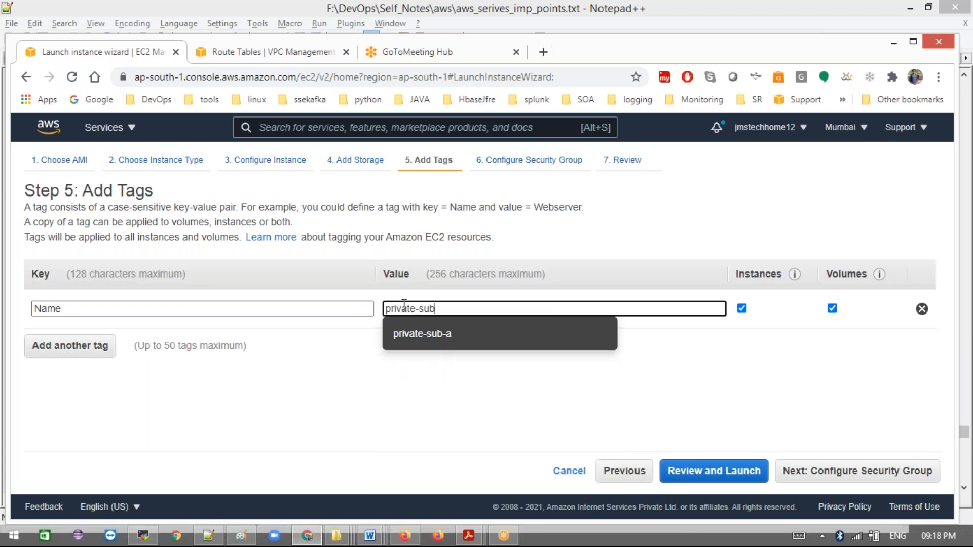
{"action": "type", "text": "-test"}
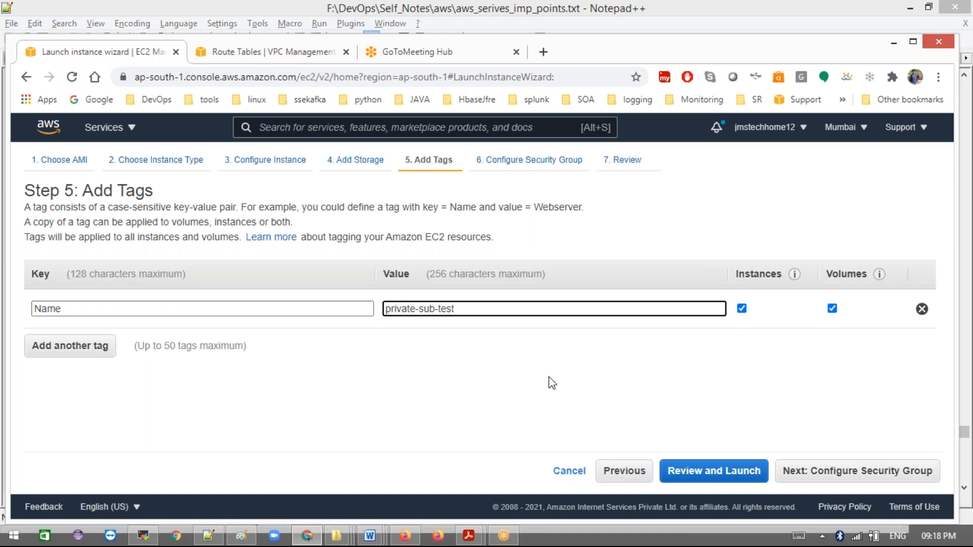
Step: Accept the default new security group with SSH open to 0.0.0.0/0 and proceed to the launch review
{"action": "left_click", "coordinate": [804, 470]}
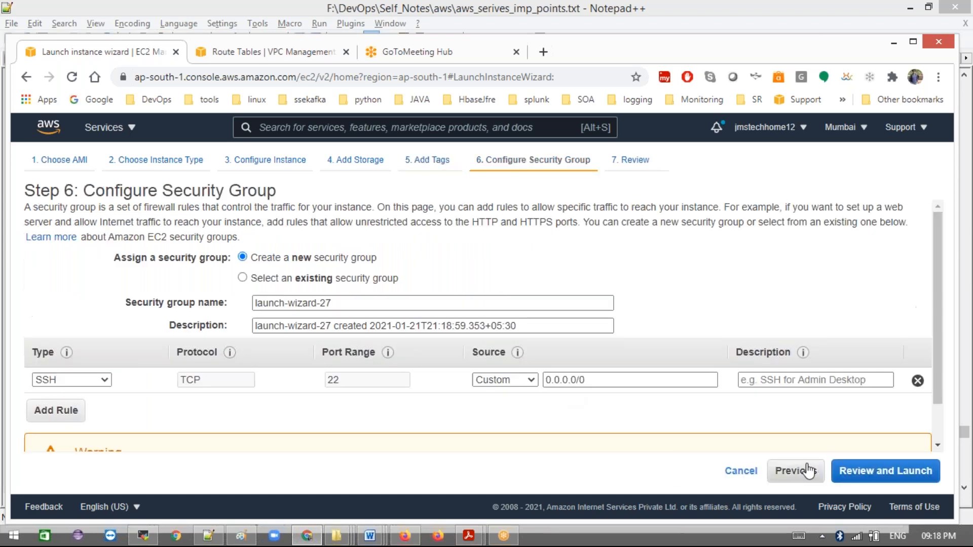
{"action": "left_click", "coordinate": [860, 471]}
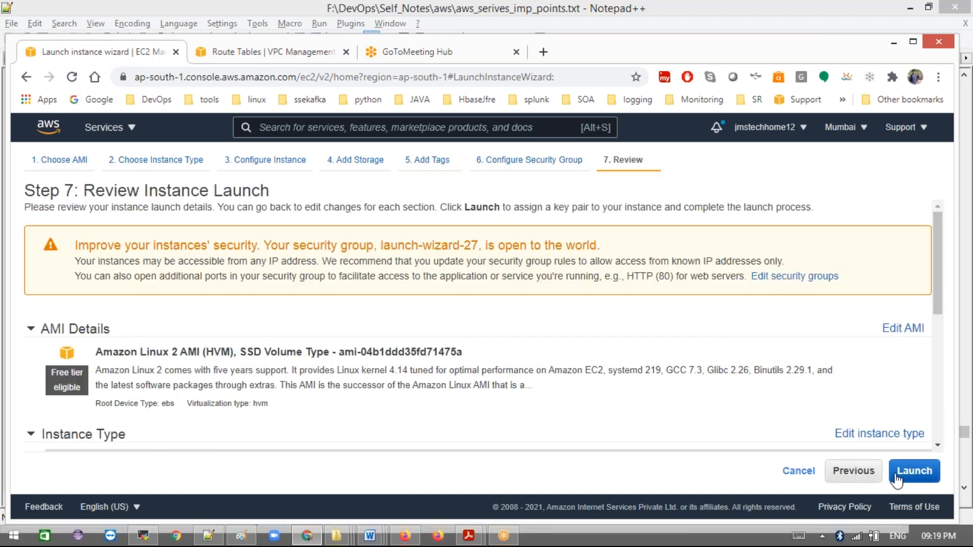
Step: Launch the instance with the existing key pair jmsth28, acknowledging access to its private key file
{"action": "left_click", "coordinate": [897, 476]}
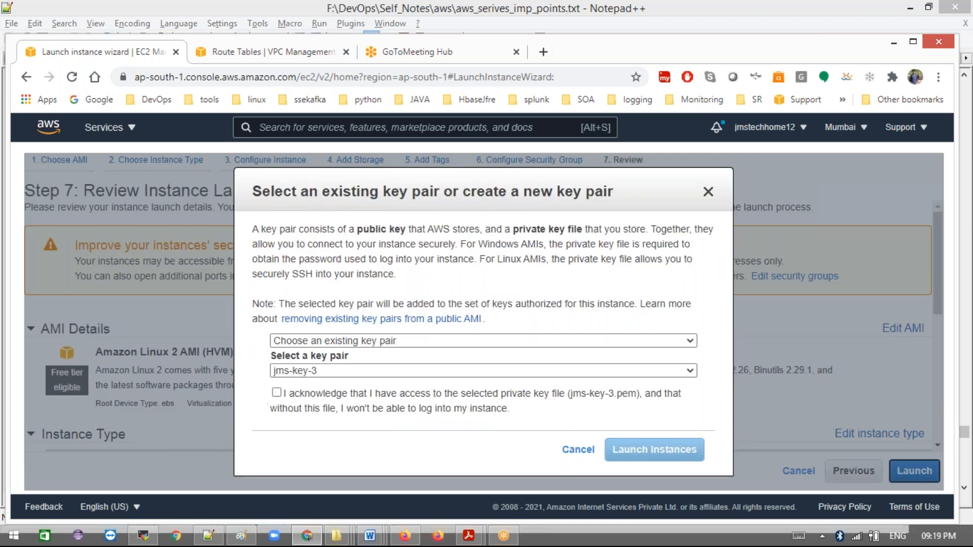
{"action": "left_click", "coordinate": [547, 372]}
{"action": "left_click", "coordinate": [480, 411]}
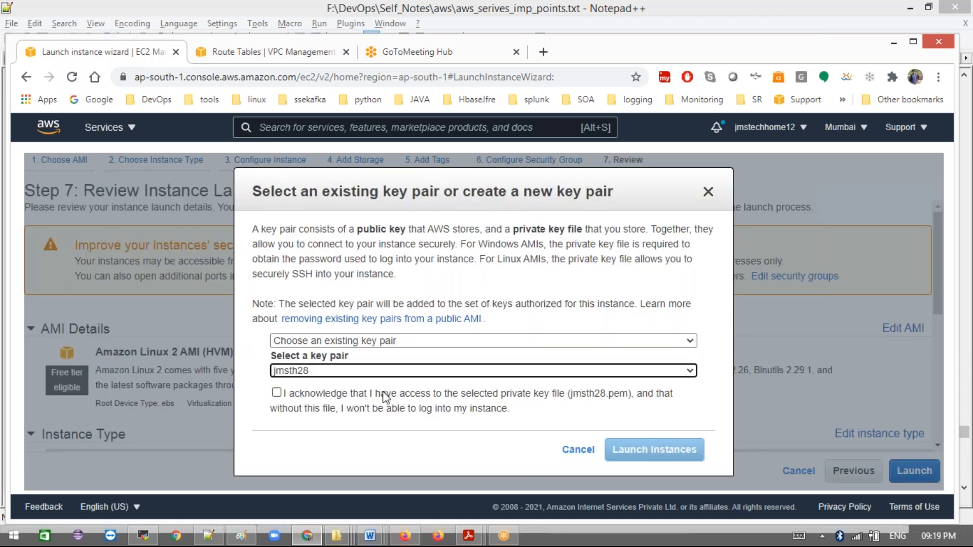
{"action": "left_click", "coordinate": [385, 394]}
{"action": "left_click", "coordinate": [655, 450]}
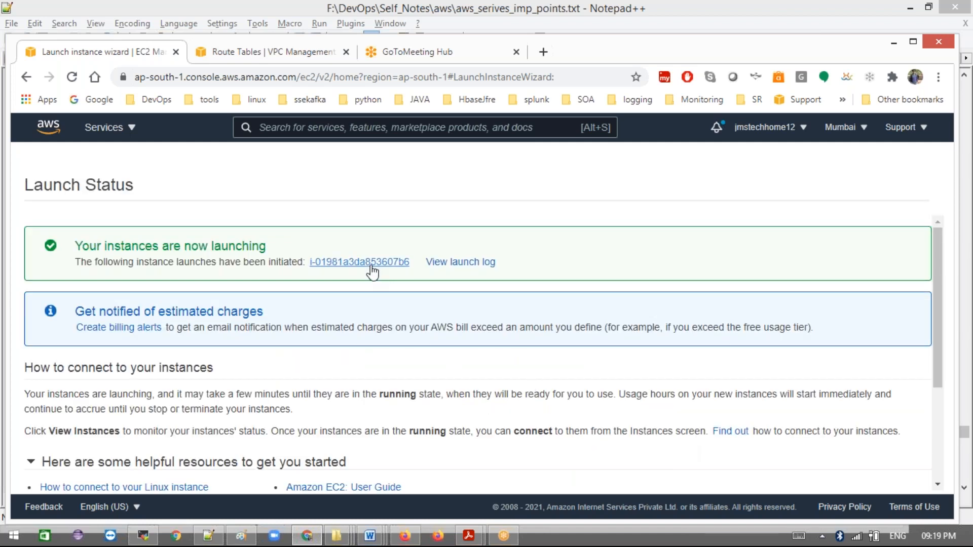
Step: Open the newly launched instance in the instance list and review its standalone SSH client connection instructions
{"action": "left_click", "coordinate": [378, 264]}
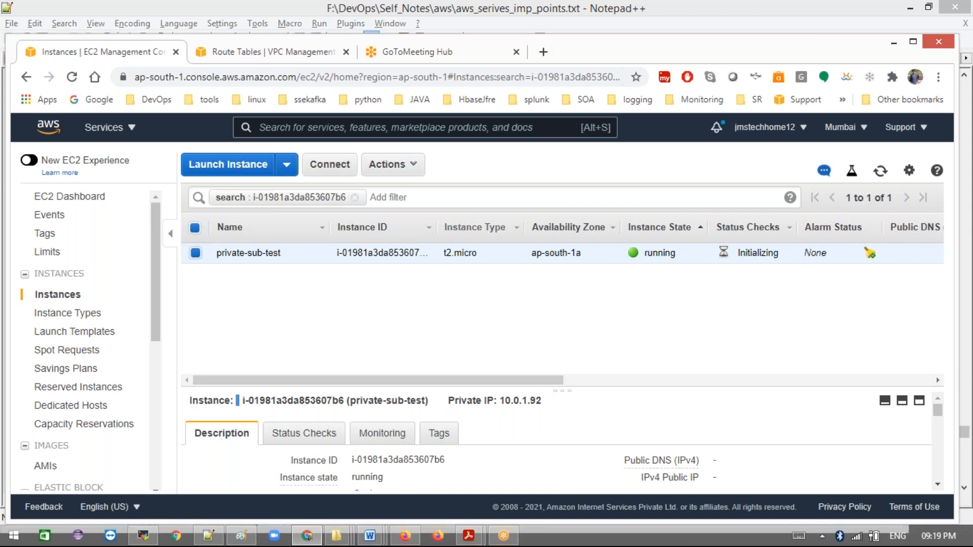
{"action": "left_click", "coordinate": [331, 167]}
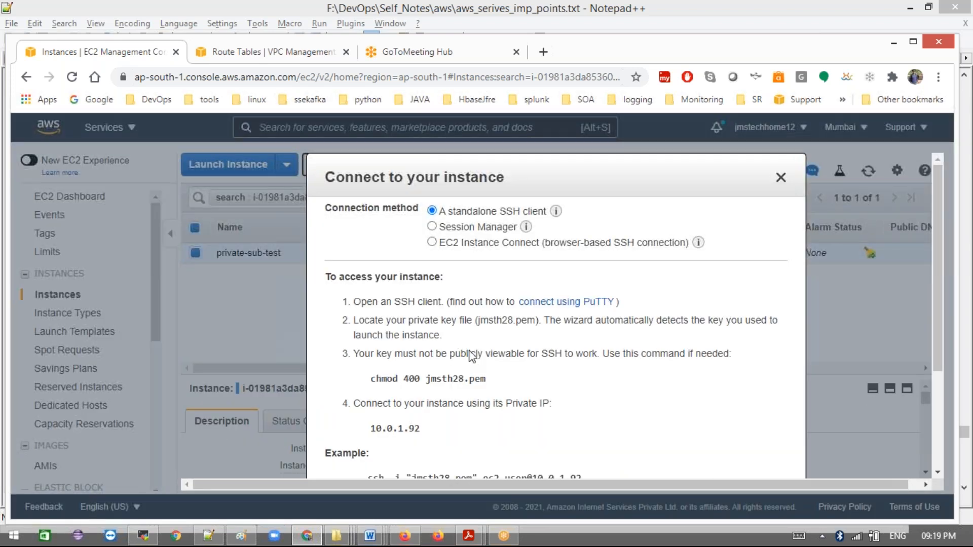
{"action": "left_click_drag", "start_coordinate": [511, 395], "coordinate": [496, 336]}
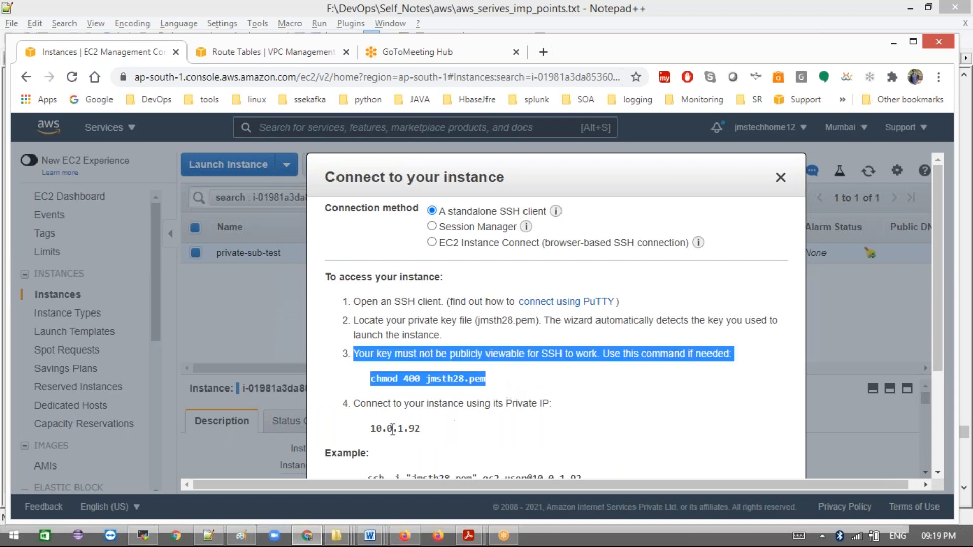
{"action": "left_click", "coordinate": [258, 346]}
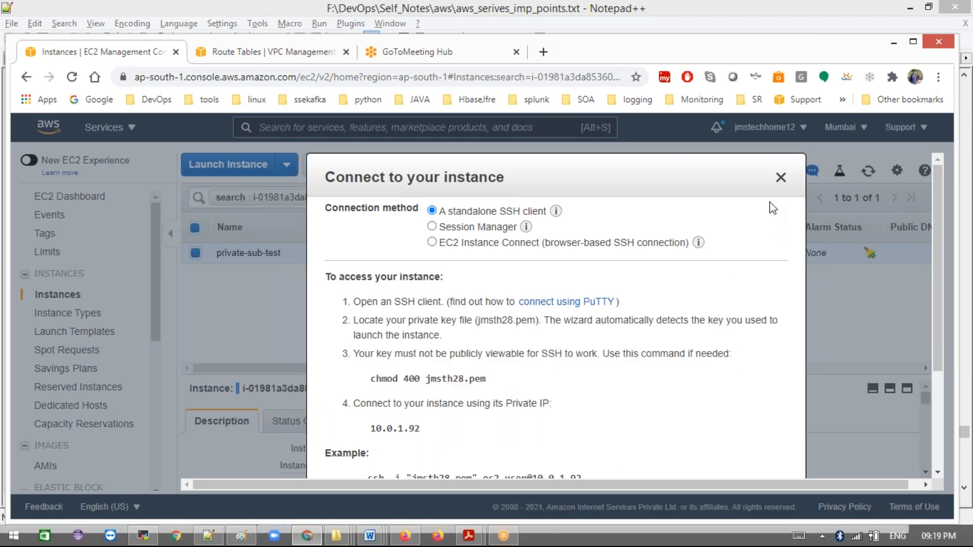
{"action": "left_click", "coordinate": [779, 180]}
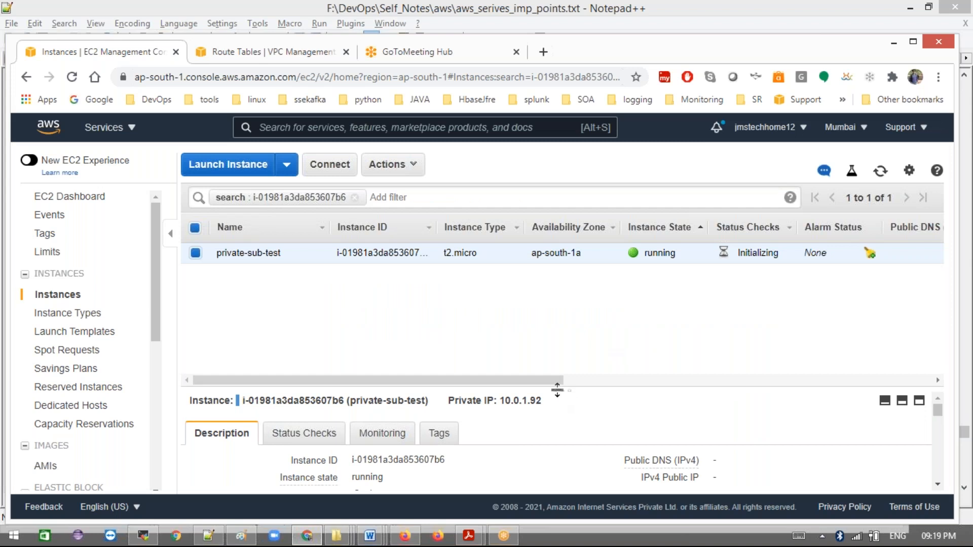
Step: Enlarge the details of private-sub-test and copy its key pair name
{"action": "left_click_drag", "start_coordinate": [558, 380], "coordinate": [558, 288]}
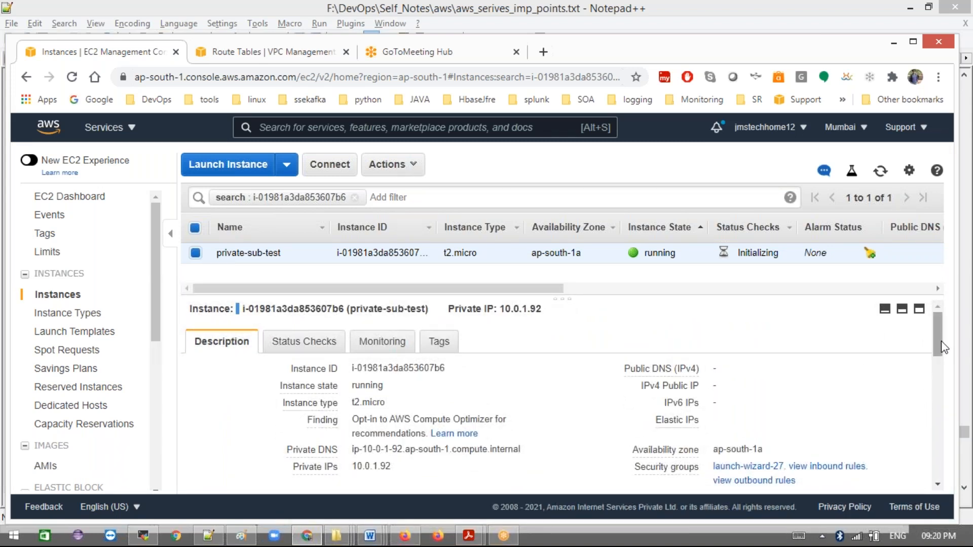
{"action": "scroll", "coordinate": [941, 355], "scroll_direction": "down", "scroll_amount": 1}
{"action": "scroll", "coordinate": [941, 354], "scroll_direction": "down", "scroll_amount": 2}
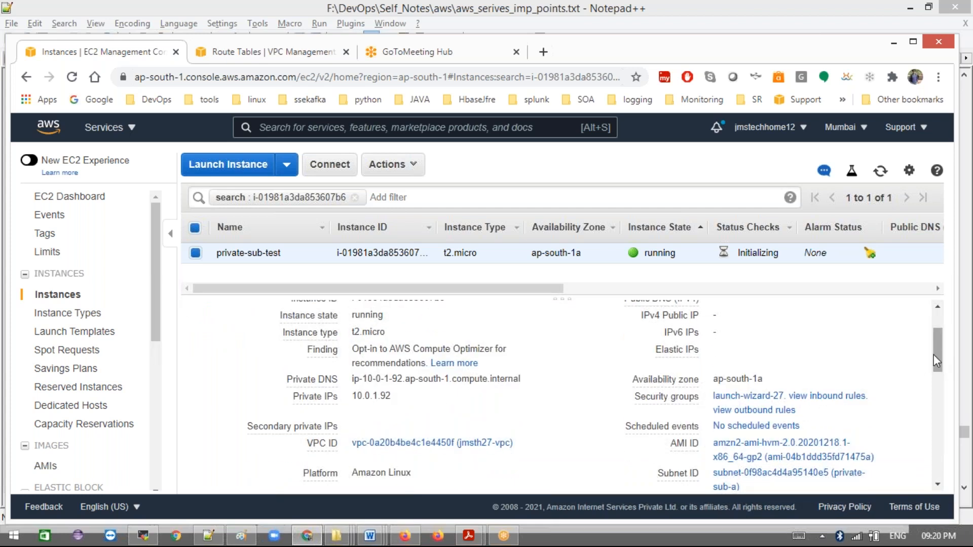
{"action": "left_click_drag", "start_coordinate": [938, 355], "coordinate": [940, 390]}
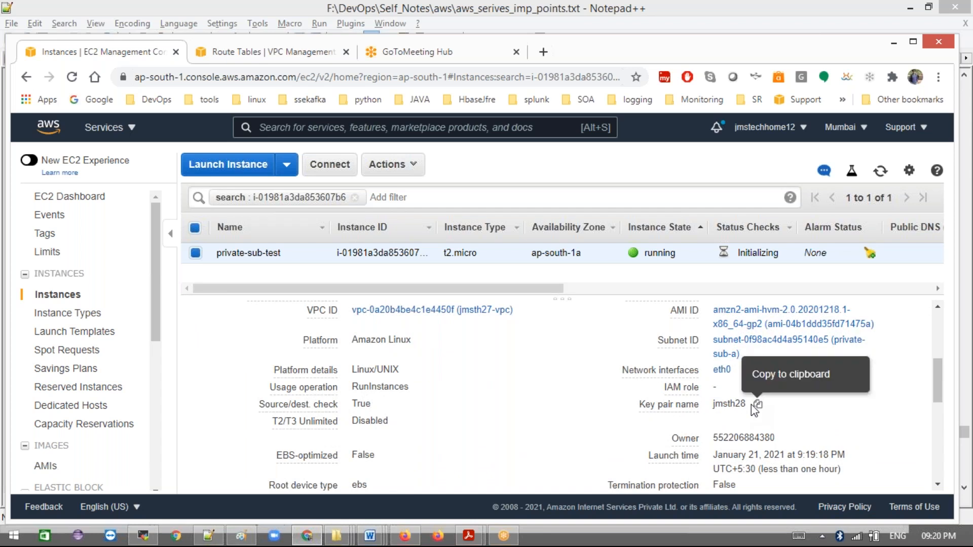
{"action": "left_click", "coordinate": [758, 406]}
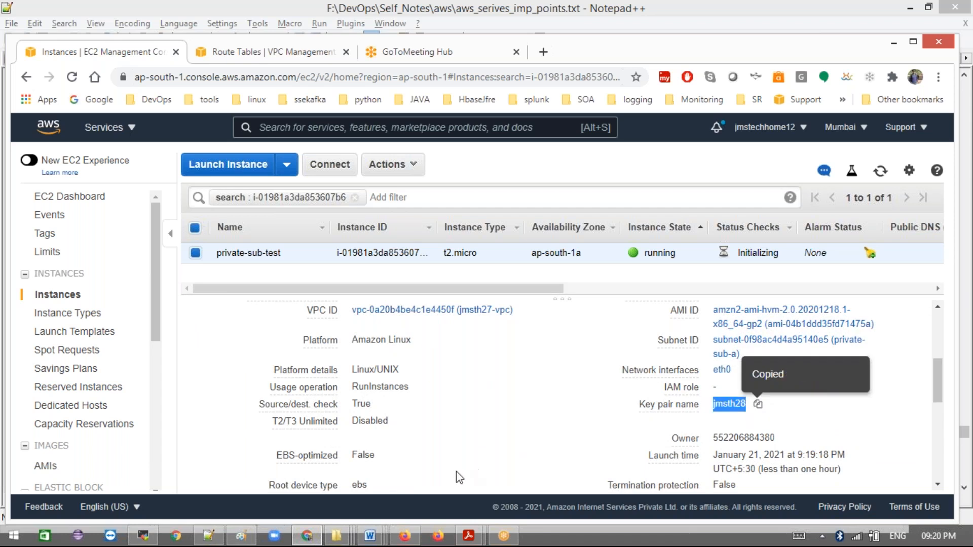
Step: Switch to the MobaXterm terminal and begin the command "ssh -i jmsth28.pem ec2-user@"
{"action": "left_click", "coordinate": [147, 537]}
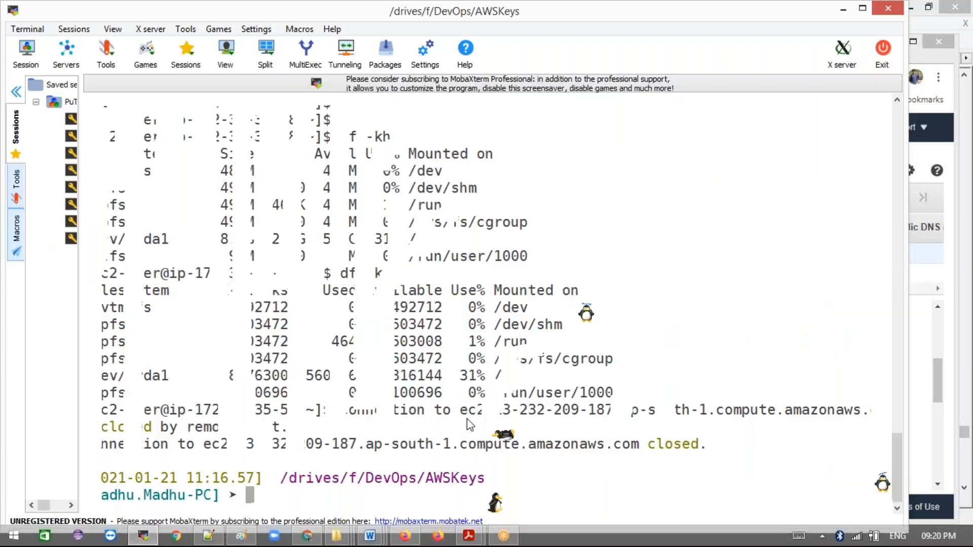
{"action": "type", "text": "ssh "}
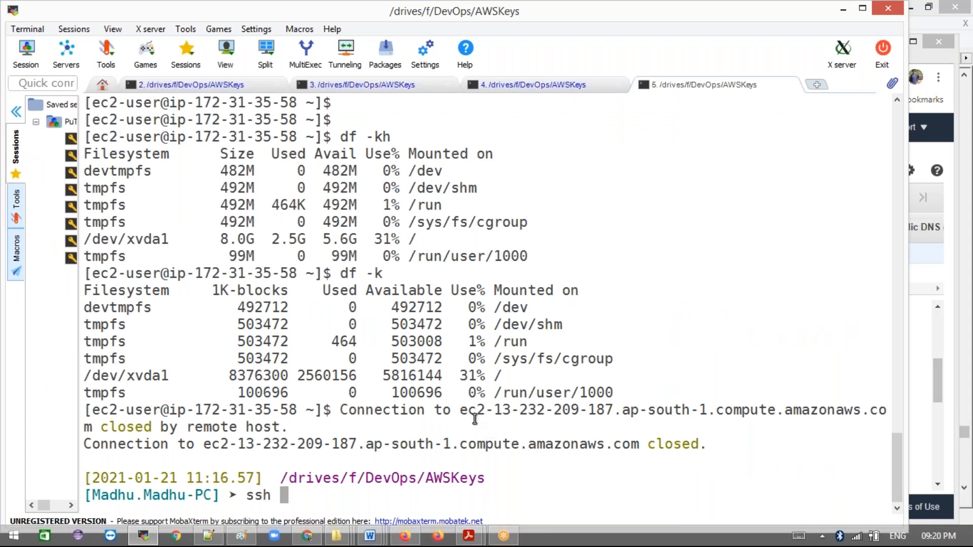
{"action": "type", "text": "-i jmsth28"}
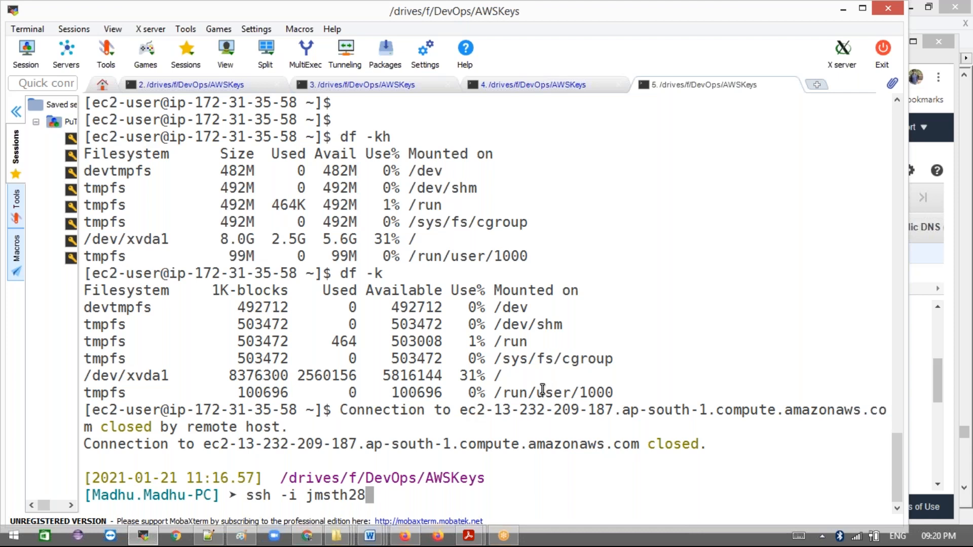
{"action": "type", "text": ".pem "}
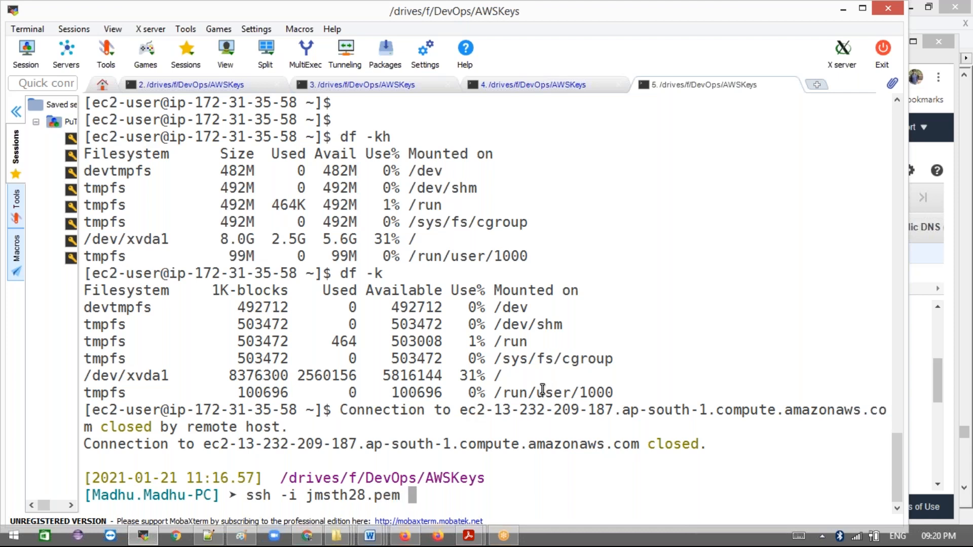
{"action": "type", "text": "ec2-use"}
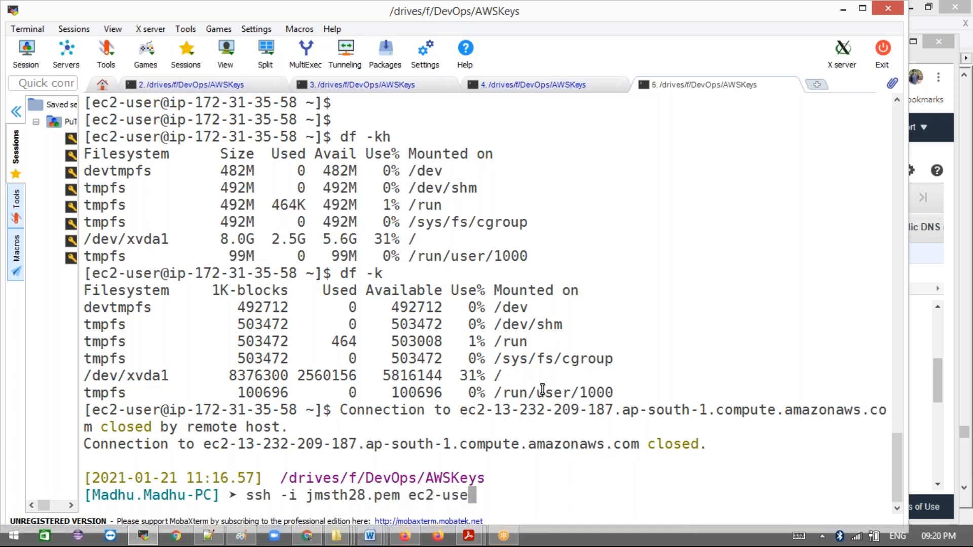
{"action": "type", "text": "r@"}
Step: Copy private-sub-test's private IP 10.0.1.92 from the EC2 console, try the completed SSH command in MobaXterm, and abort the connection attempt
{"action": "key", "text": "alt+Tab"}
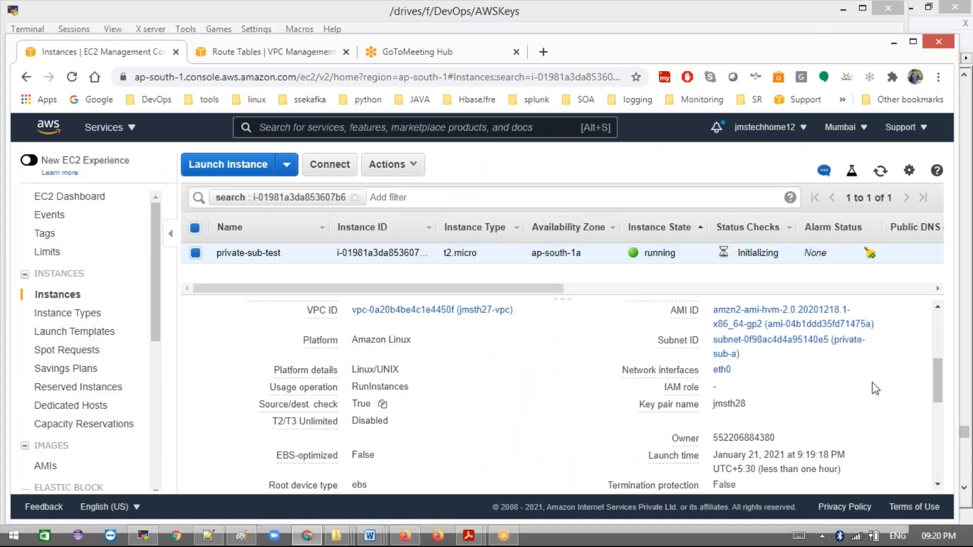
{"action": "left_click_drag", "start_coordinate": [940, 392], "coordinate": [941, 370]}
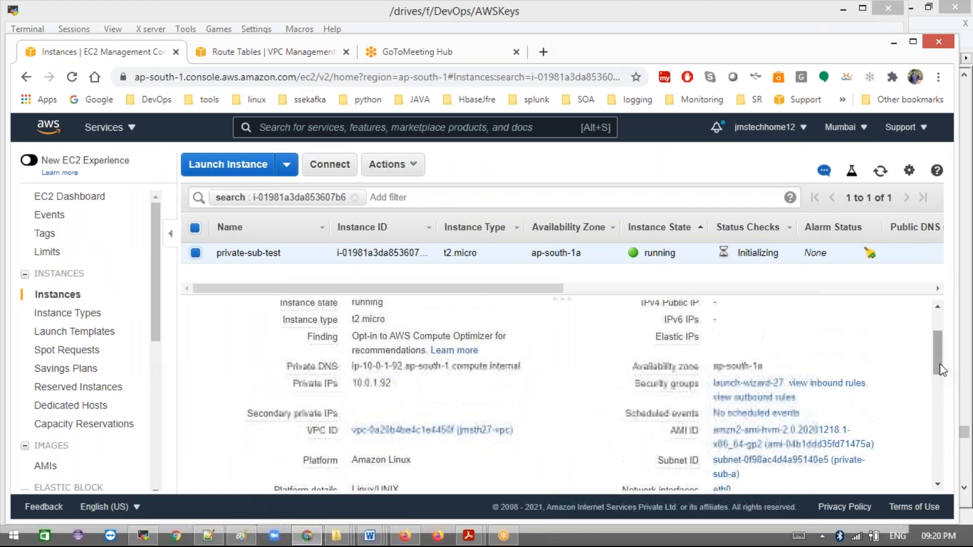
{"action": "left_click", "coordinate": [403, 383]}
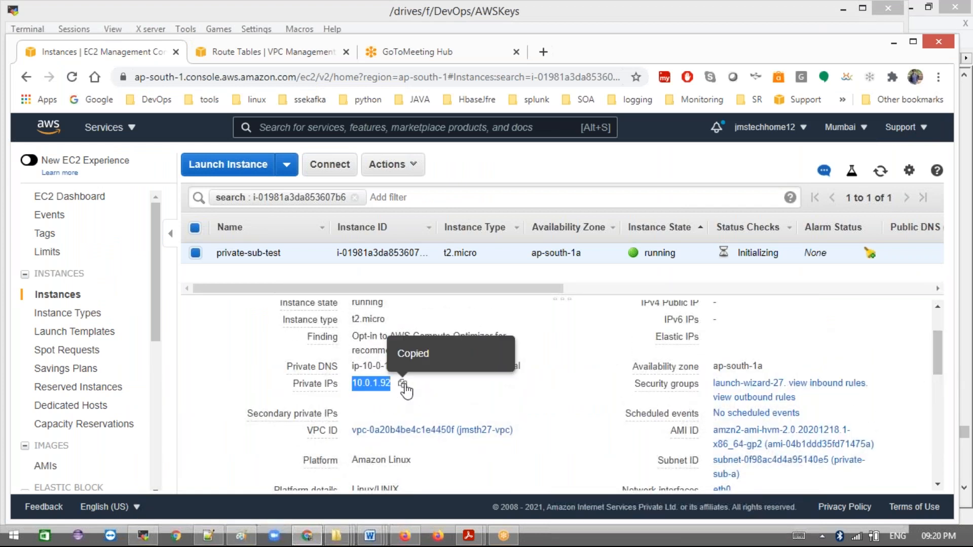
{"action": "key", "text": "alt+Tab"}
{"action": "right_click", "coordinate": [464, 428]}
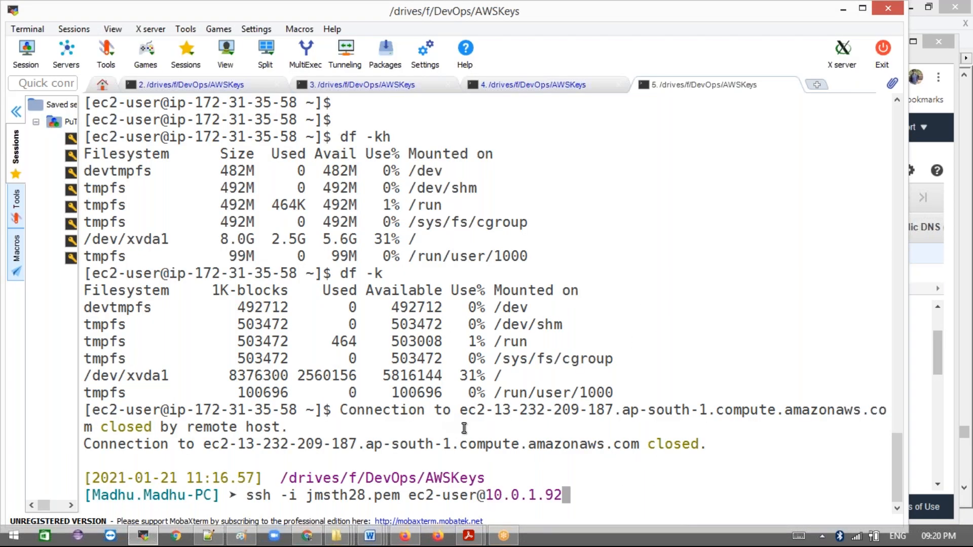
{"action": "key", "text": "Return"}
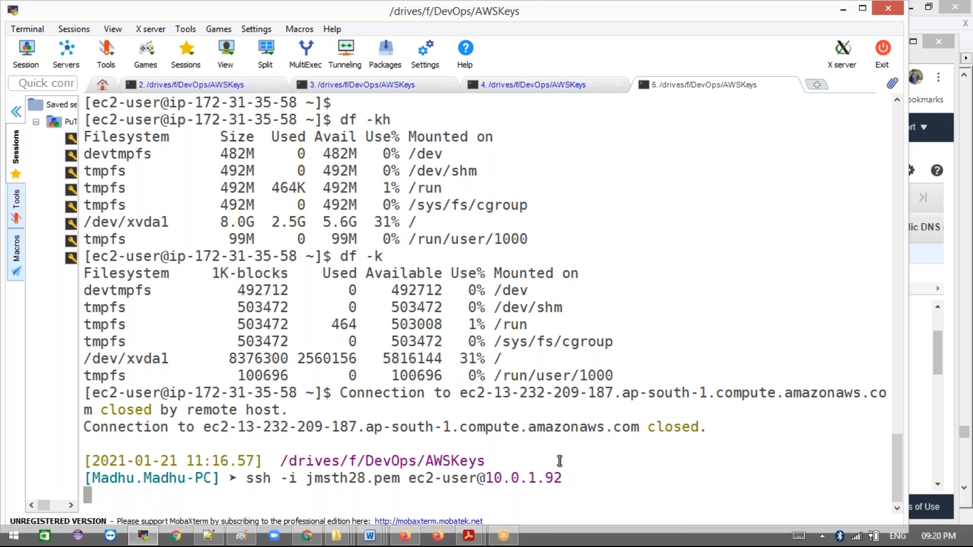
{"action": "key", "text": "ctrl+c"}
{"action": "key", "text": "Return"}
{"action": "key", "text": "Return"}
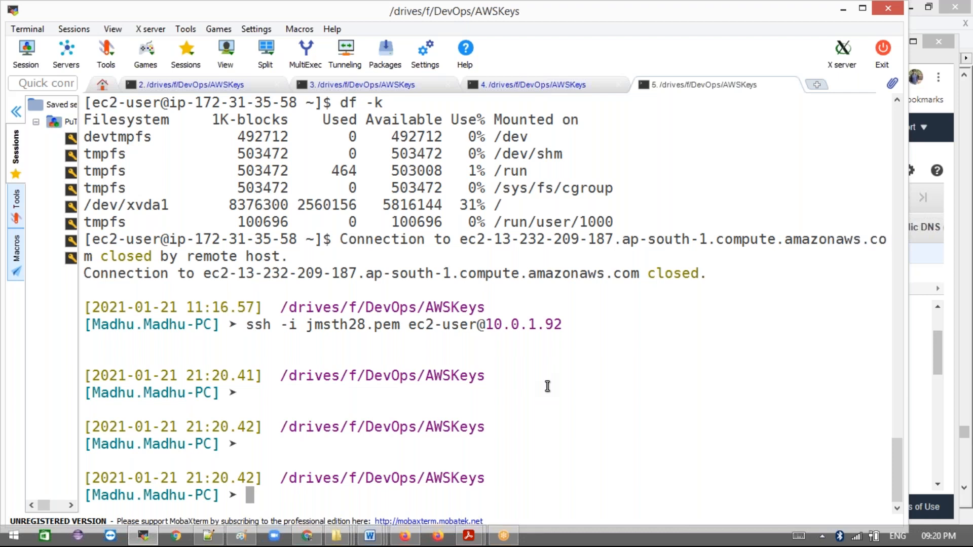
Step: Return to the EC2 console, list all instances without the search filter, and select only vpc-pub-test
{"action": "key", "text": "alt+Tab"}
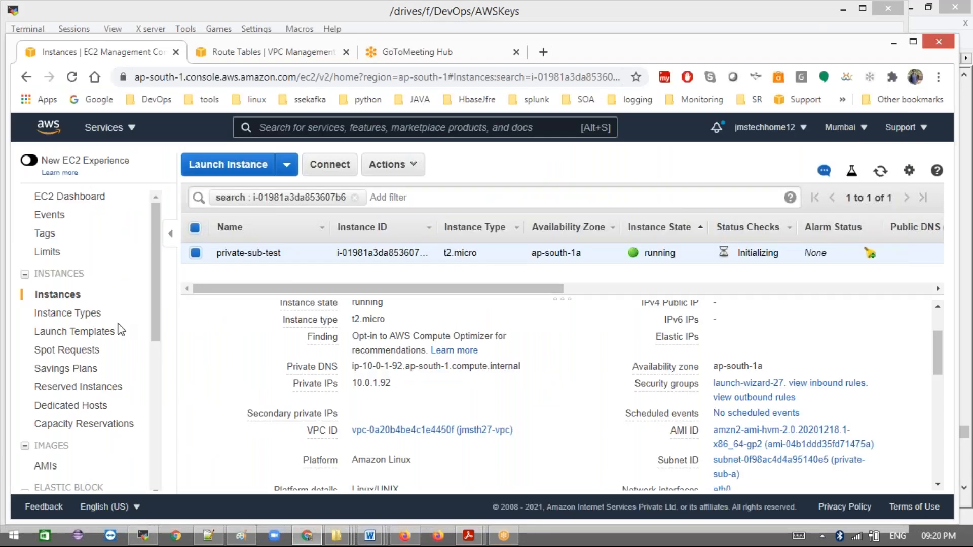
{"action": "left_click", "coordinate": [61, 302]}
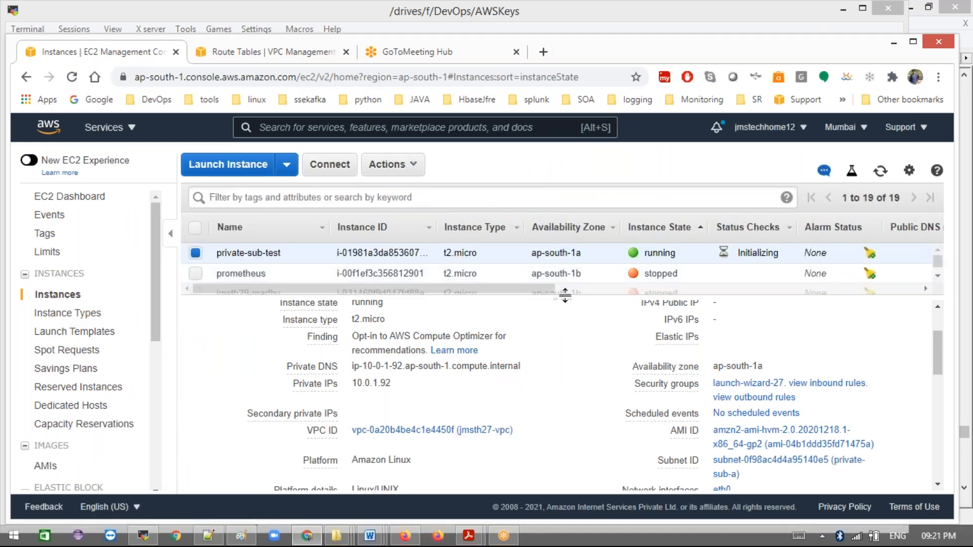
{"action": "left_click_drag", "start_coordinate": [564, 295], "coordinate": [559, 368]}
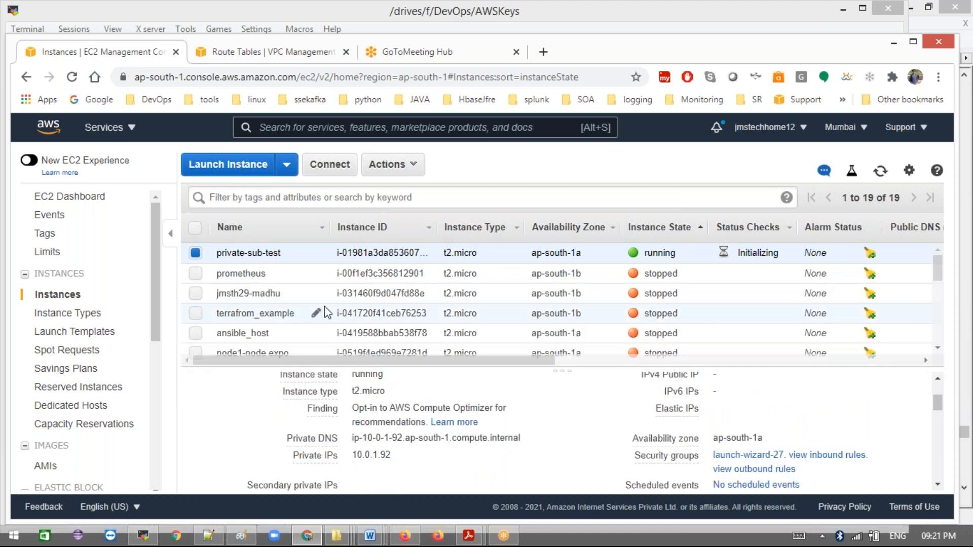
{"action": "scroll", "coordinate": [324, 306], "scroll_direction": "down", "scroll_amount": 5}
{"action": "scroll", "coordinate": [324, 306], "scroll_direction": "down", "scroll_amount": 5}
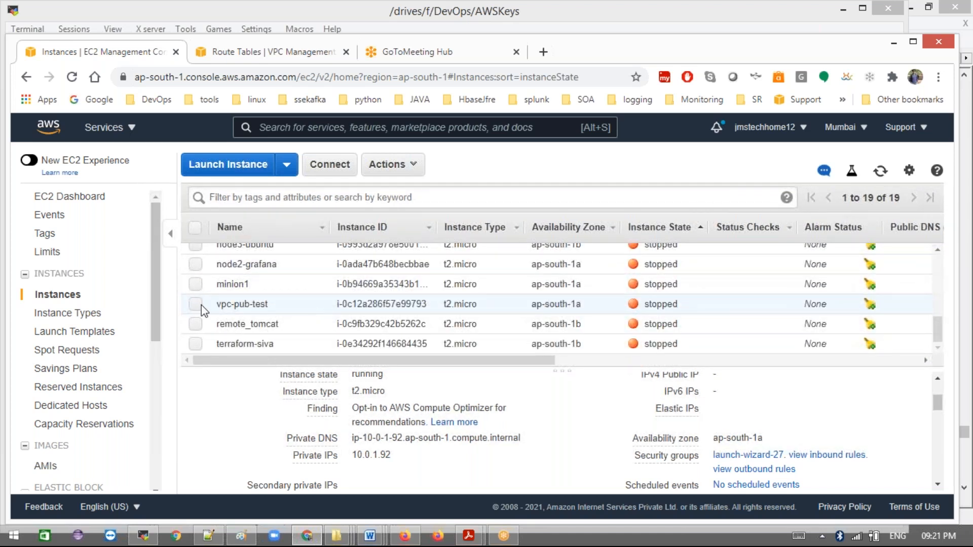
{"action": "left_click", "coordinate": [395, 164]}
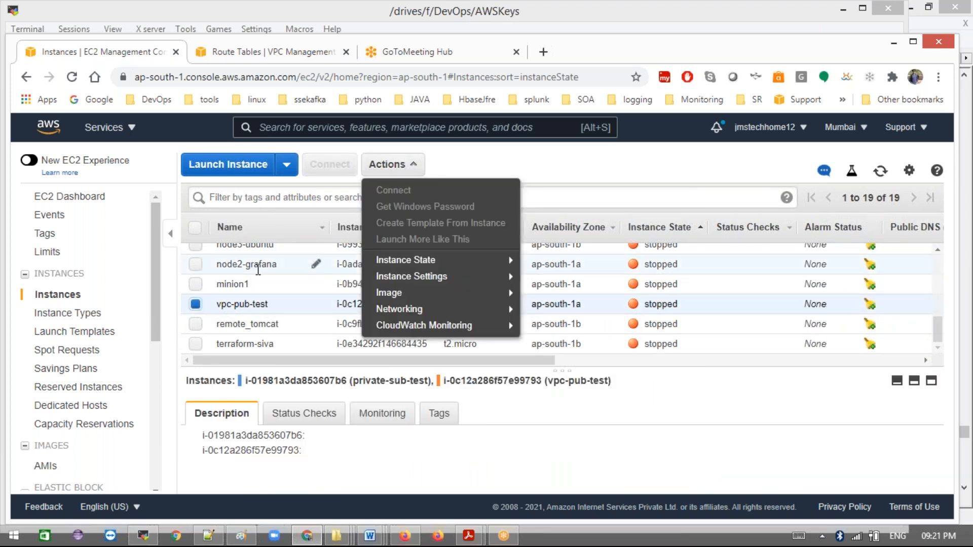
{"action": "scroll", "coordinate": [304, 264], "scroll_direction": "up", "scroll_amount": 5}
{"action": "scroll", "coordinate": [304, 285], "scroll_direction": "up", "scroll_amount": 2}
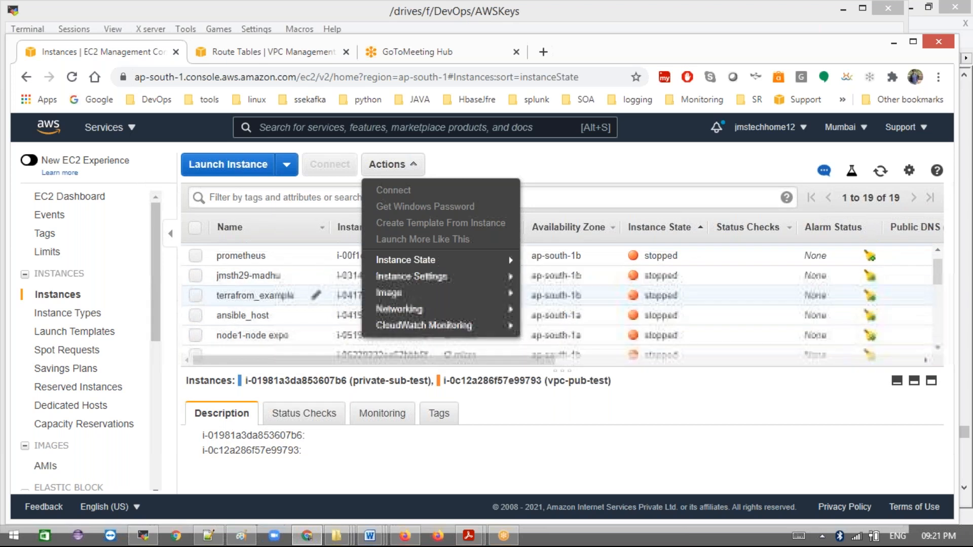
{"action": "left_click", "coordinate": [199, 257]}
{"action": "left_click", "coordinate": [197, 256]}
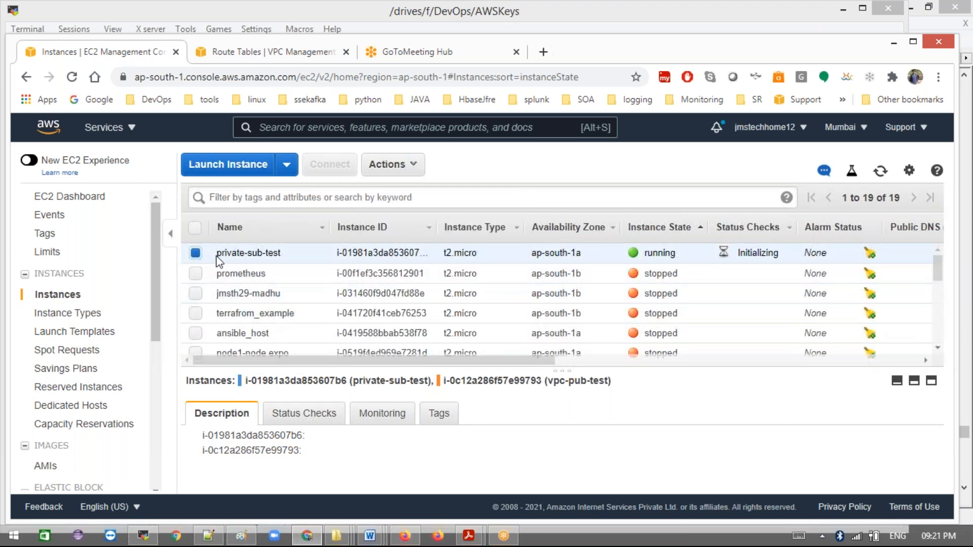
Step: Start the vpc-pub-test instance and switch back to the MobaXterm terminal
{"action": "left_click", "coordinate": [407, 164]}
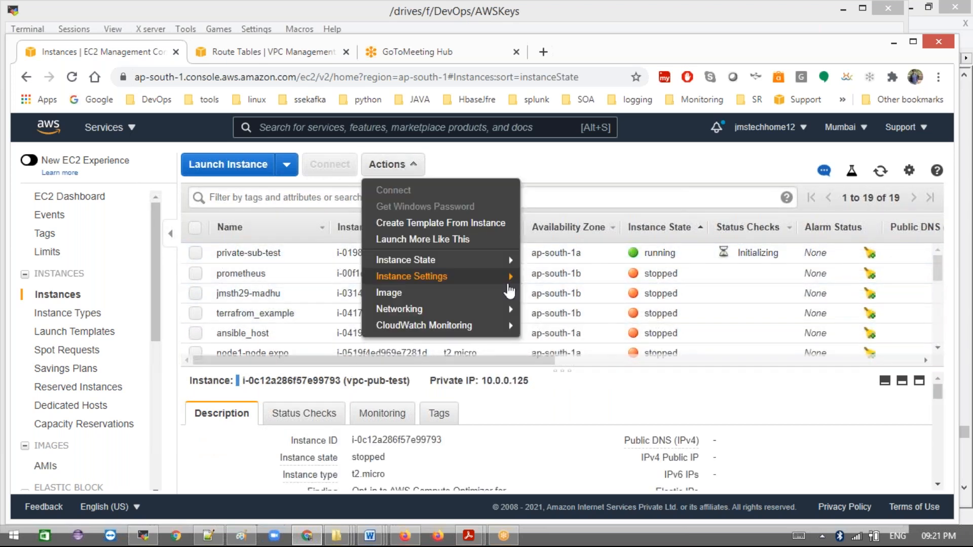
{"action": "mouse_move", "coordinate": [510, 260]}
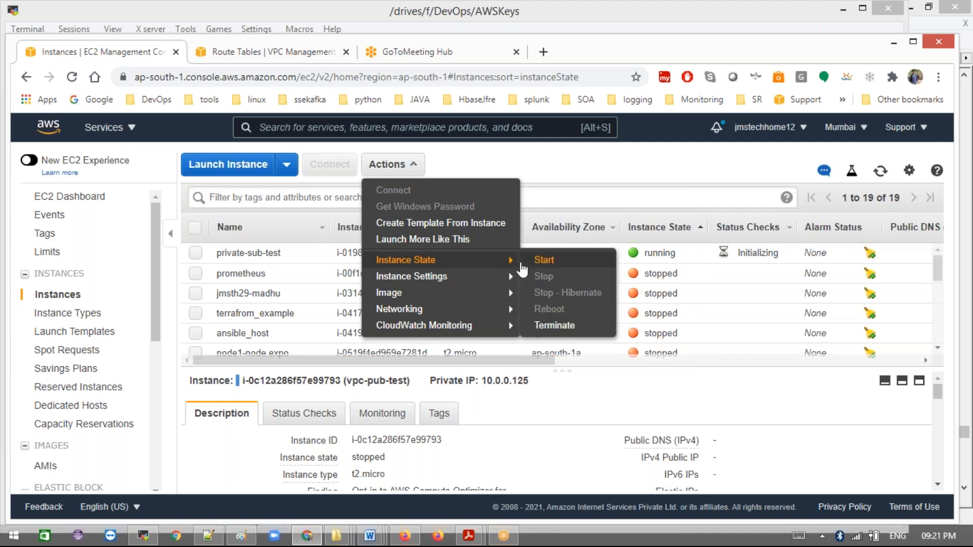
{"action": "left_click", "coordinate": [542, 259]}
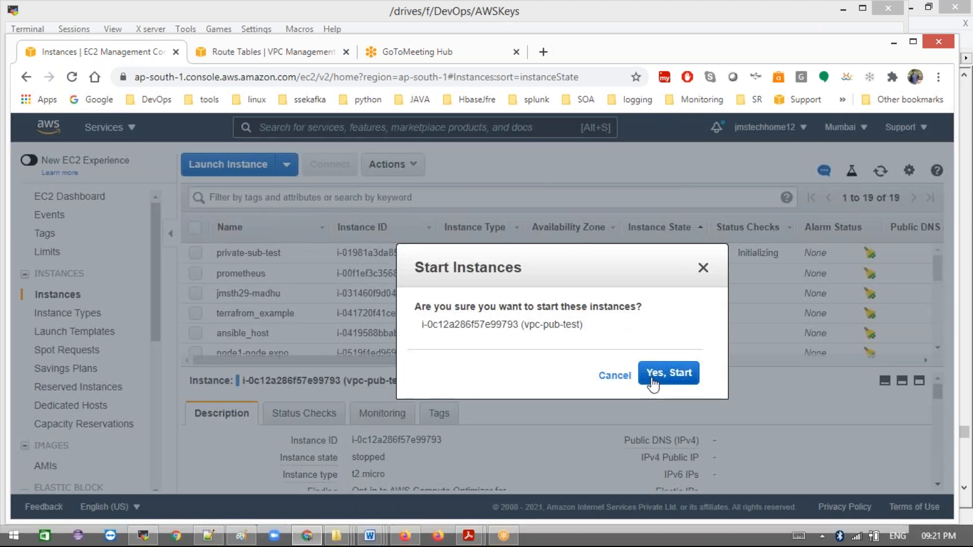
{"action": "left_click", "coordinate": [668, 373]}
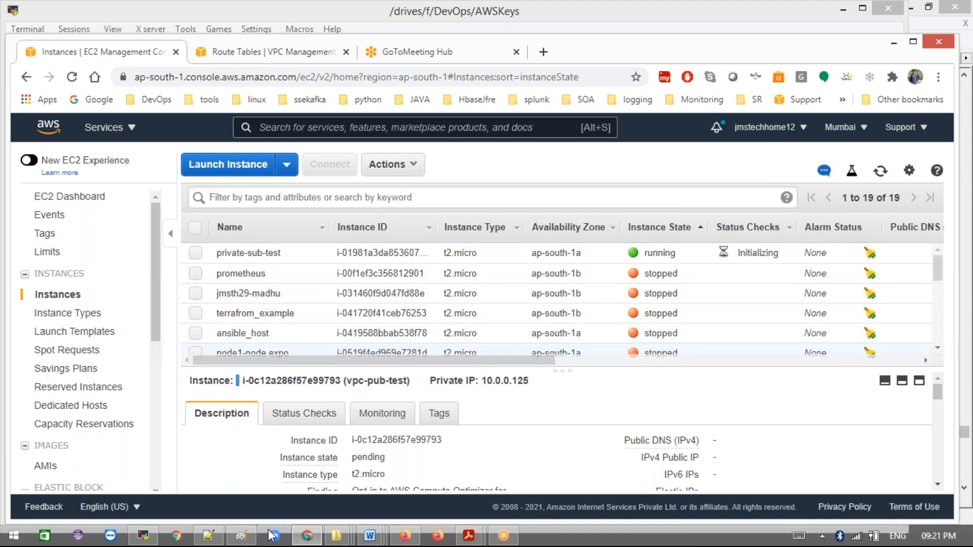
{"action": "left_click", "coordinate": [157, 542]}
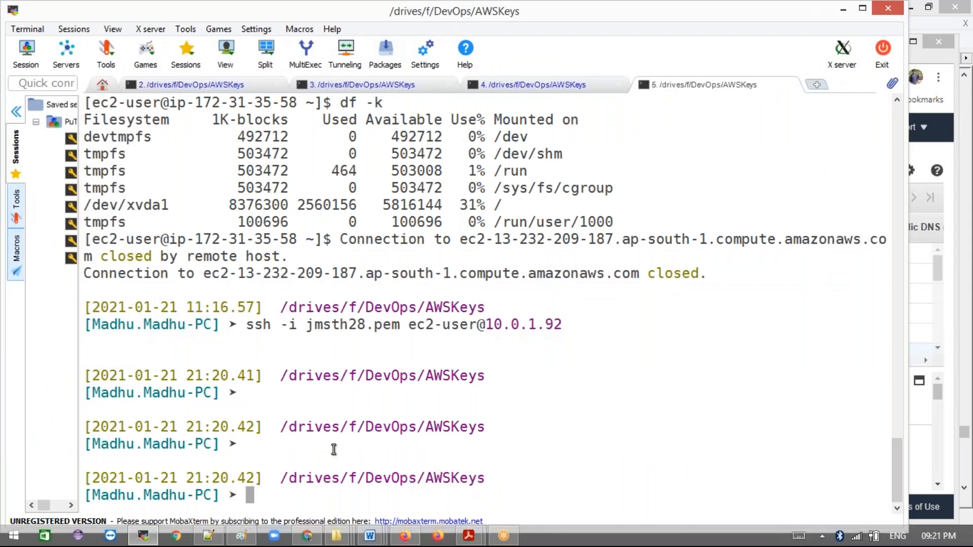
Step: Switch to the EC2 console and reload the instance list by re-sorting it in ascending order of instance state
{"action": "key", "text": "alt+Tab"}
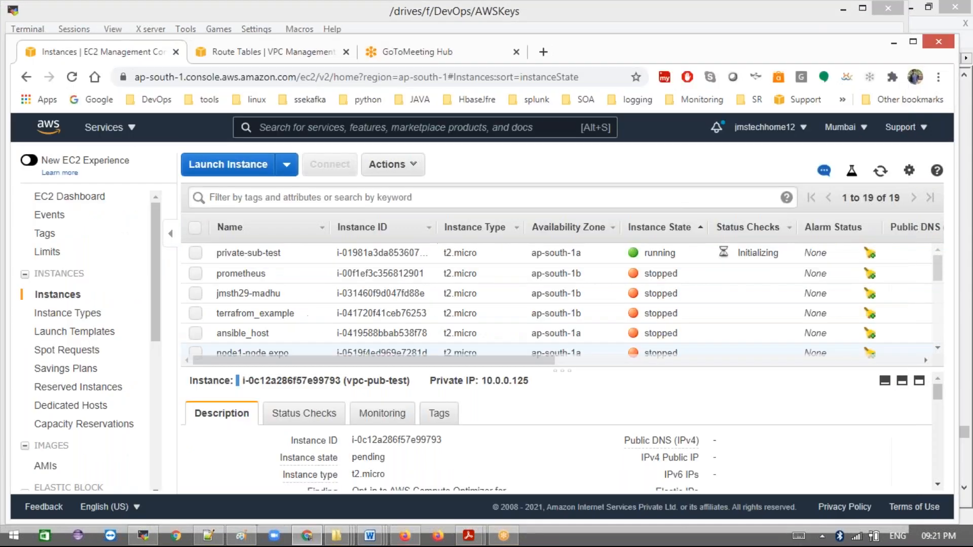
{"action": "key", "text": "alt+Tab"}
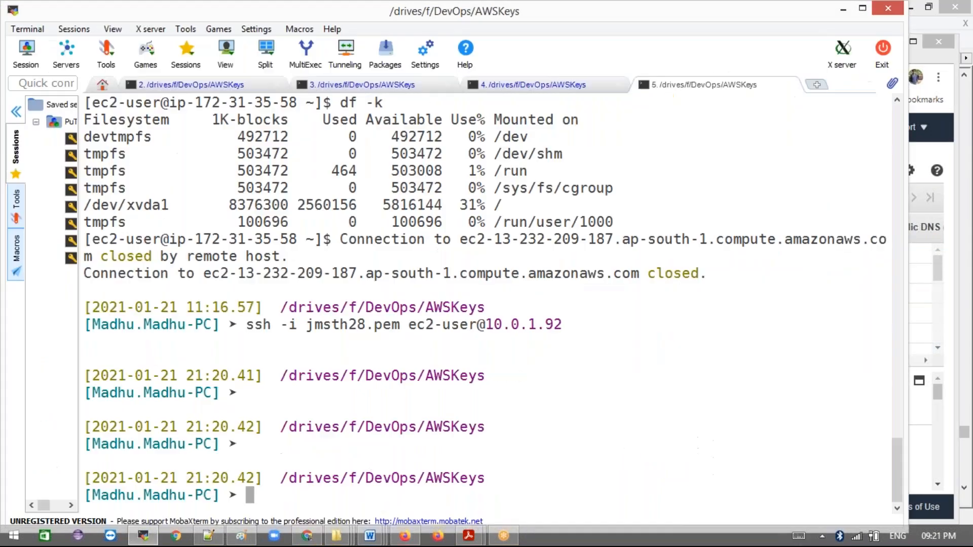
{"action": "left_click", "coordinate": [301, 540]}
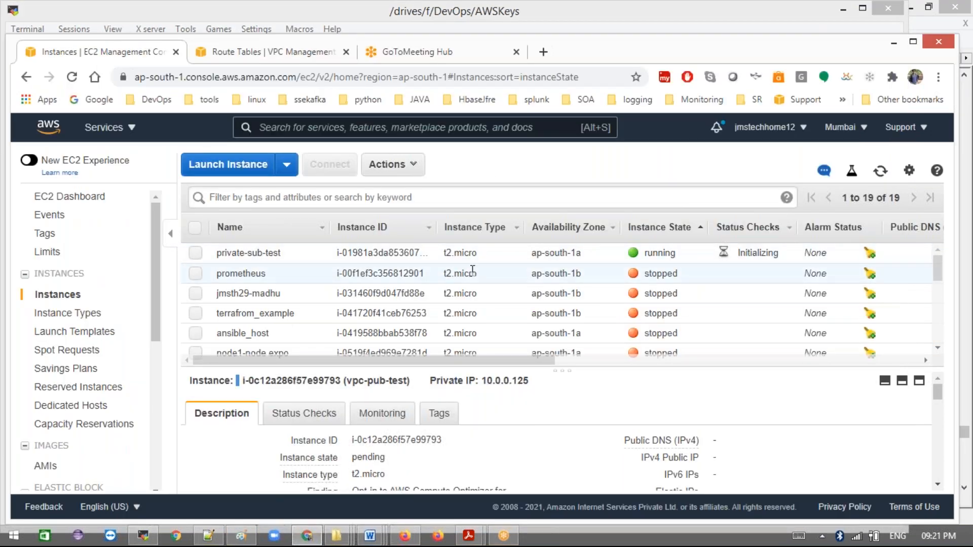
{"action": "left_click", "coordinate": [196, 253]}
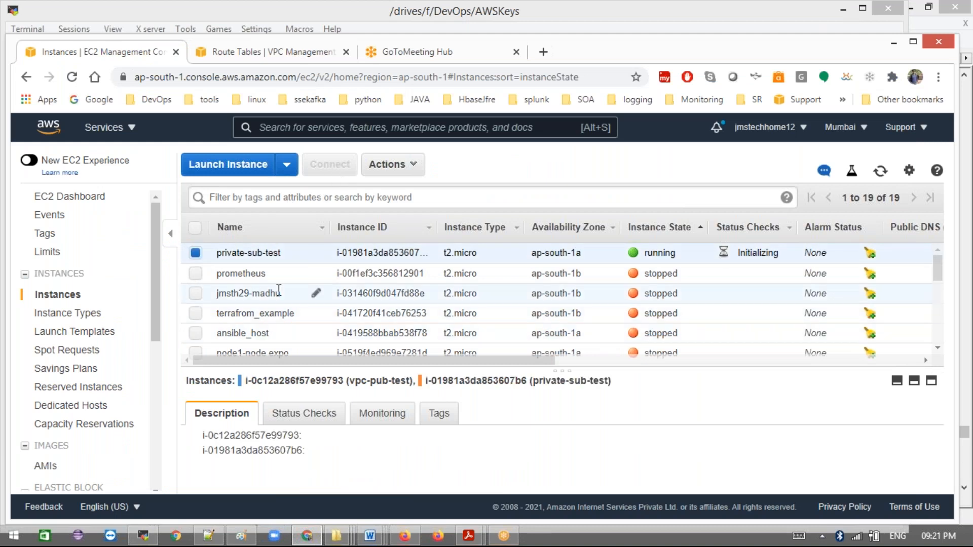
{"action": "scroll", "coordinate": [315, 274], "scroll_direction": "down", "scroll_amount": 3}
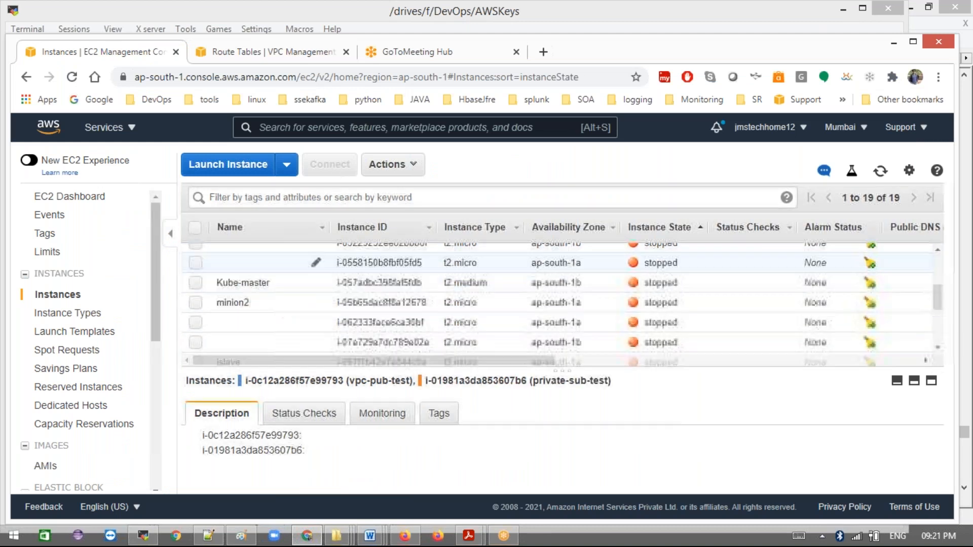
{"action": "left_click", "coordinate": [659, 227]}
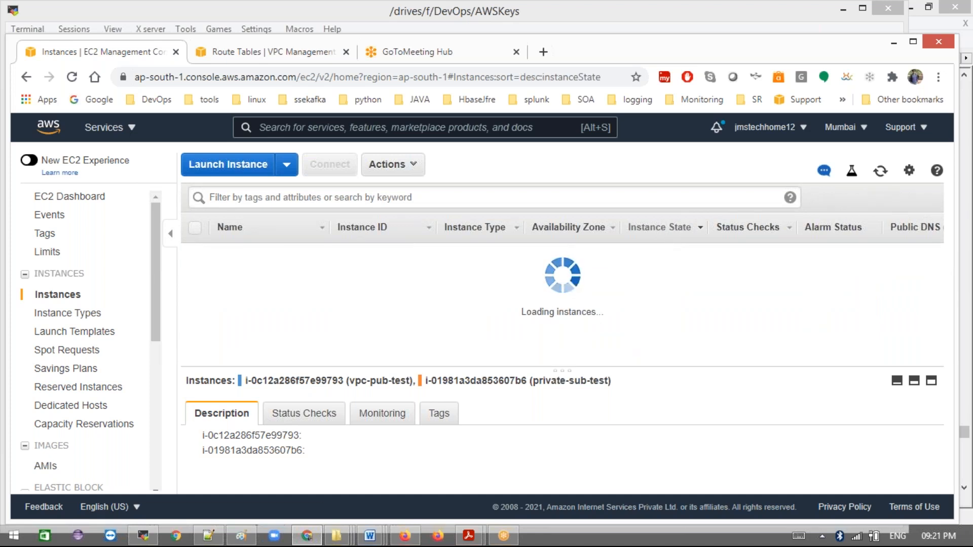
{"action": "left_click", "coordinate": [658, 227]}
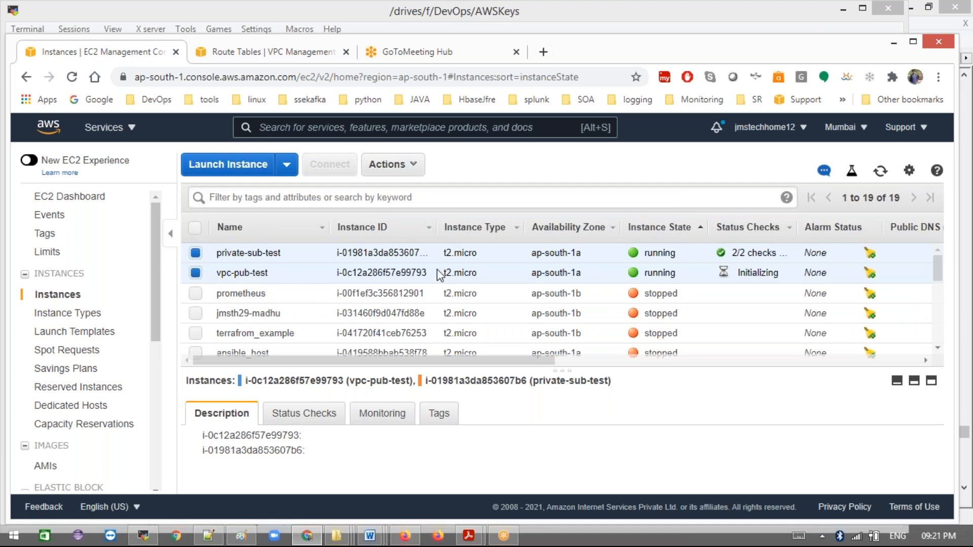
Step: Select only the vpc-pub-test instance and open its connection instructions
{"action": "left_click", "coordinate": [195, 253]}
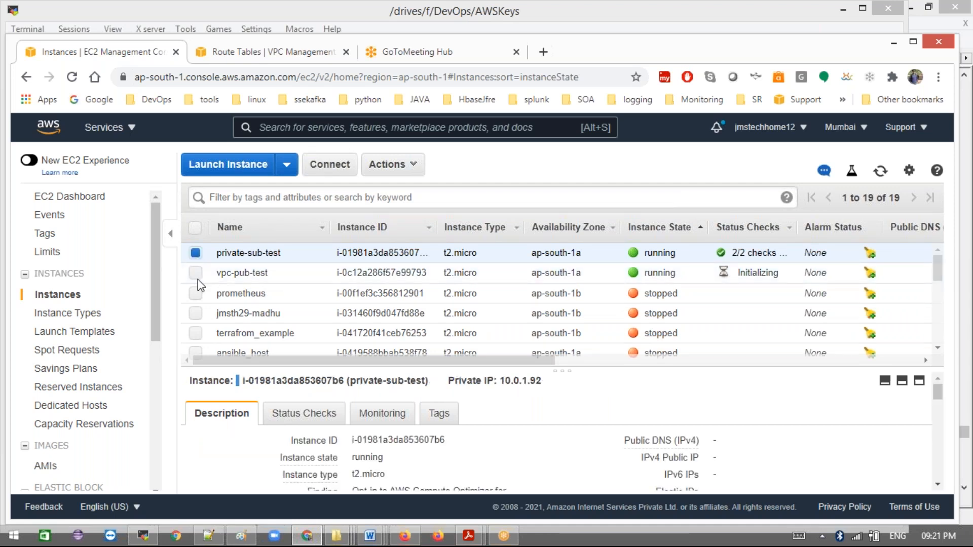
{"action": "left_click", "coordinate": [195, 254]}
{"action": "left_click", "coordinate": [376, 273]}
{"action": "left_click", "coordinate": [329, 164]}
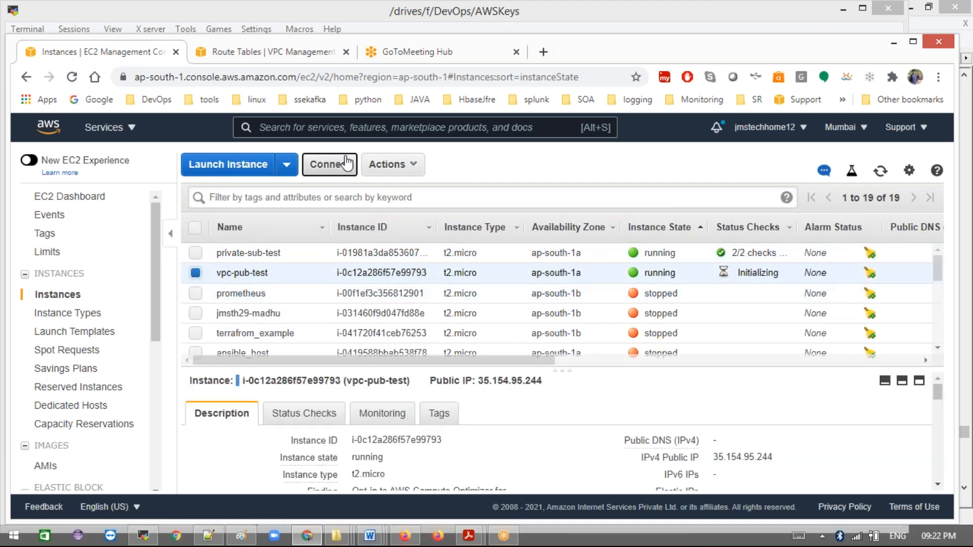
{"action": "scroll", "coordinate": [475, 345], "scroll_direction": "down", "scroll_amount": 3}
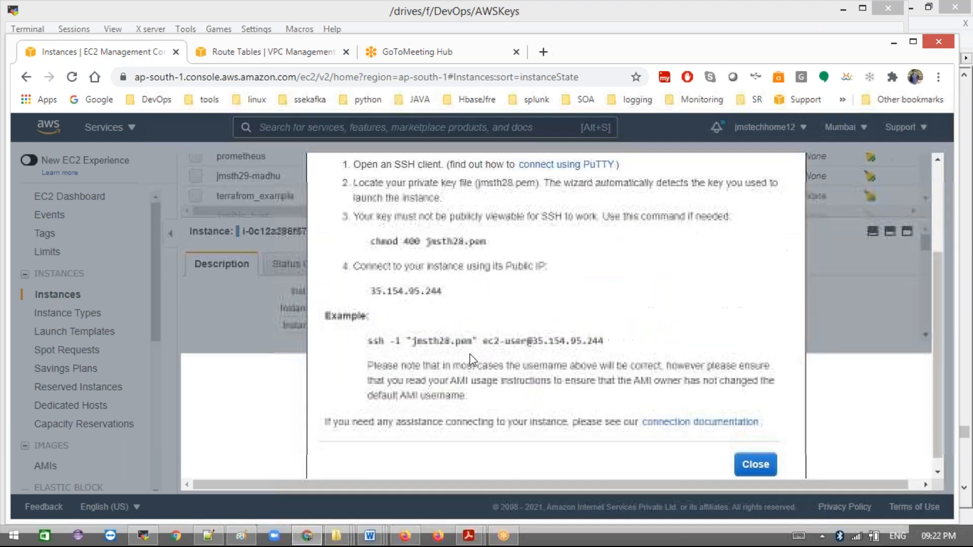
{"action": "double_click", "coordinate": [463, 341]}
{"action": "triple_click", "coordinate": [463, 341]}
{"action": "key", "text": "ctrl+c"}
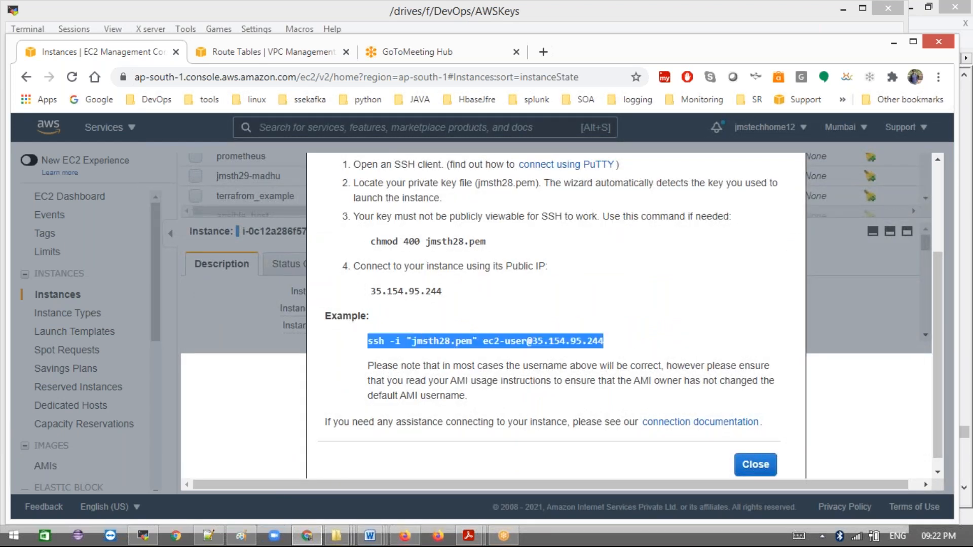
{"action": "left_click", "coordinate": [143, 536]}
{"action": "right_click", "coordinate": [343, 358]}
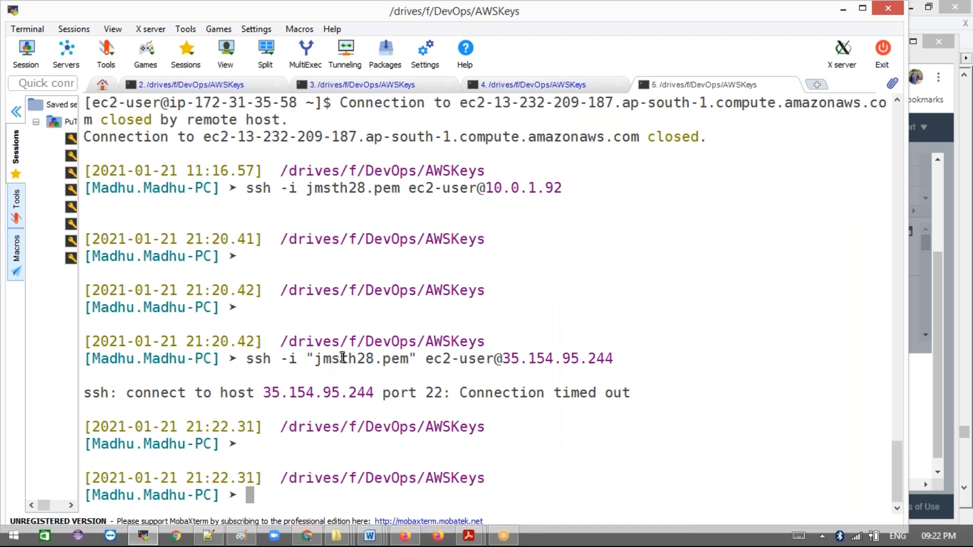
Step: Retry the same SSH connection to 35.154.95.244 and abort the attempt
{"action": "key", "text": "Up"}
{"action": "key", "text": "Return"}
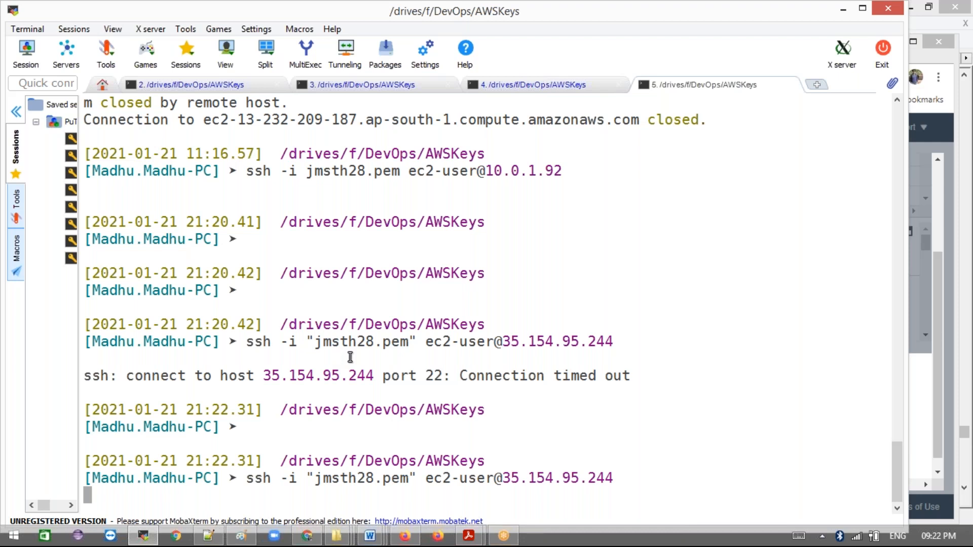
{"action": "key", "text": "ctrl+c"}
{"action": "key", "text": "Return"}
{"action": "key", "text": "Return"}
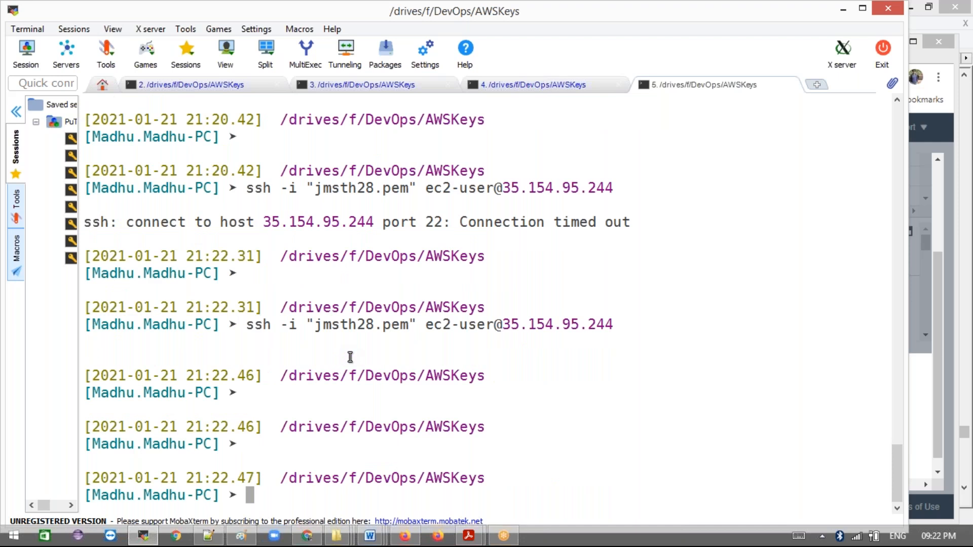
Step: Return to the EC2 console, close the connection instructions, and look through the instance list
{"action": "key", "text": "alt+Tab"}
{"action": "left_click", "coordinate": [755, 464]}
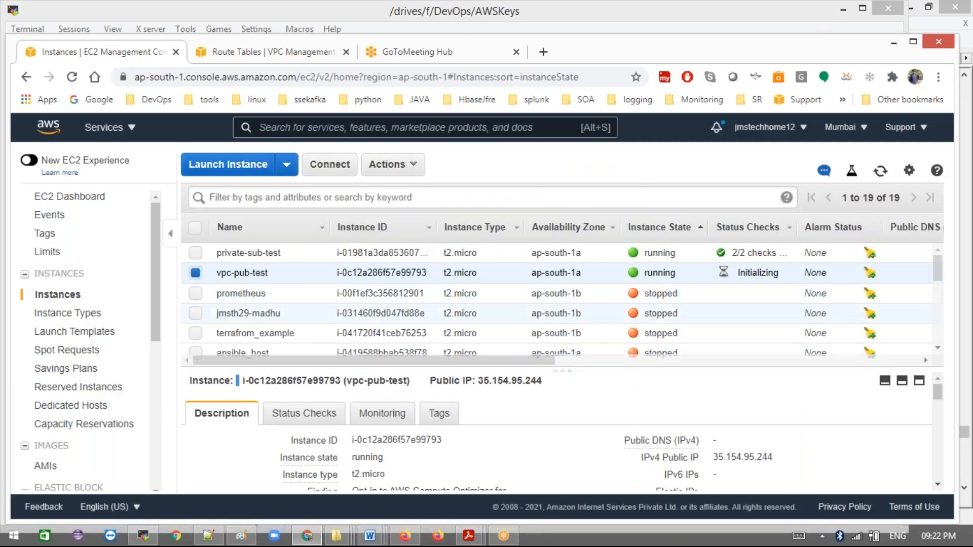
{"action": "scroll", "coordinate": [557, 313], "scroll_direction": "down", "scroll_amount": 5}
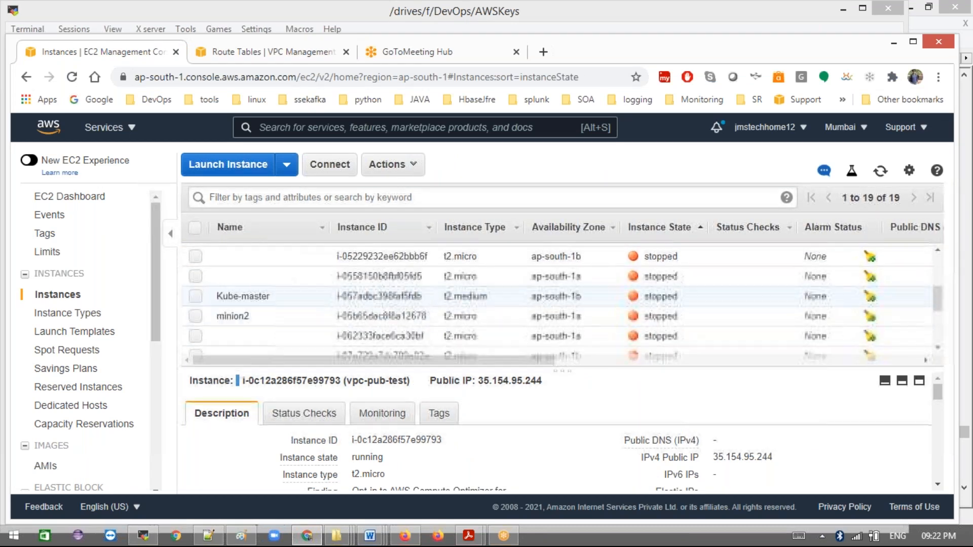
{"action": "scroll", "coordinate": [557, 319], "scroll_direction": "down", "scroll_amount": 2}
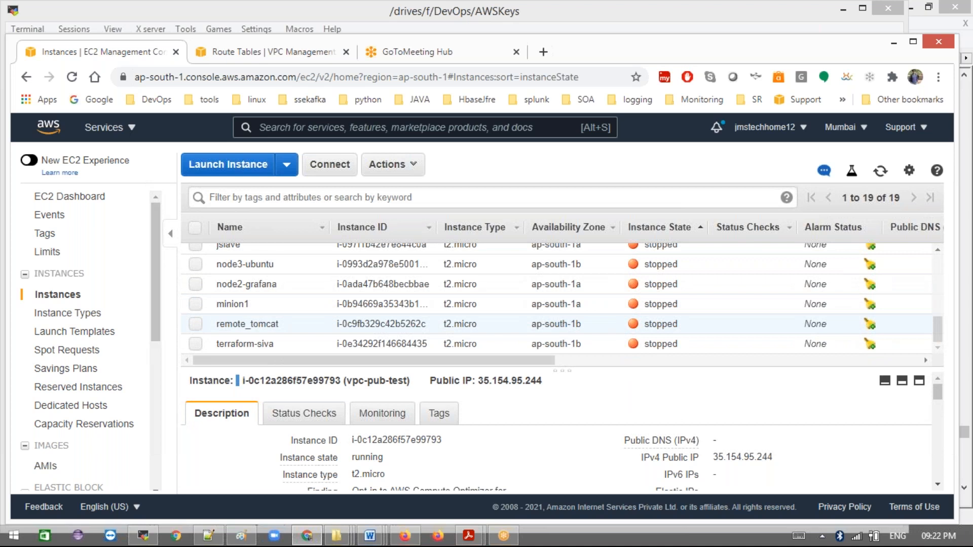
{"action": "scroll", "coordinate": [457, 298], "scroll_direction": "up", "scroll_amount": 5}
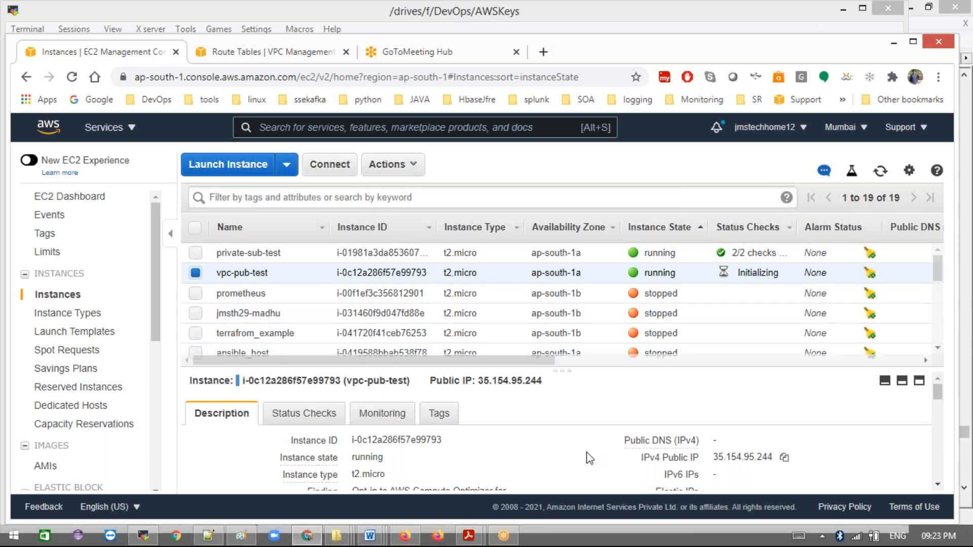
Step: Open vpc-pub-test's security group launch-wizard-25 and examine its inbound rules
{"action": "scroll", "coordinate": [590, 458], "scroll_direction": "down", "scroll_amount": 5}
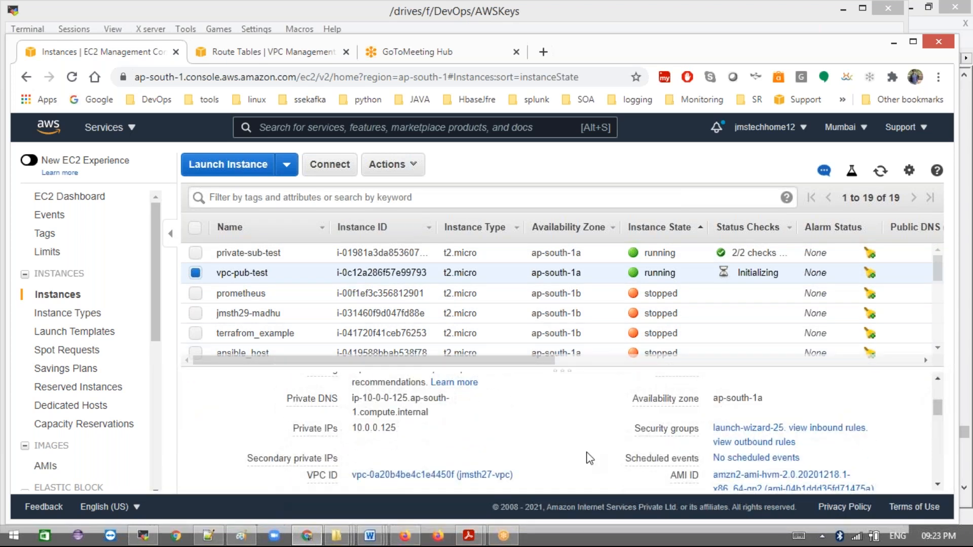
{"action": "scroll", "coordinate": [587, 457], "scroll_direction": "down", "scroll_amount": 1}
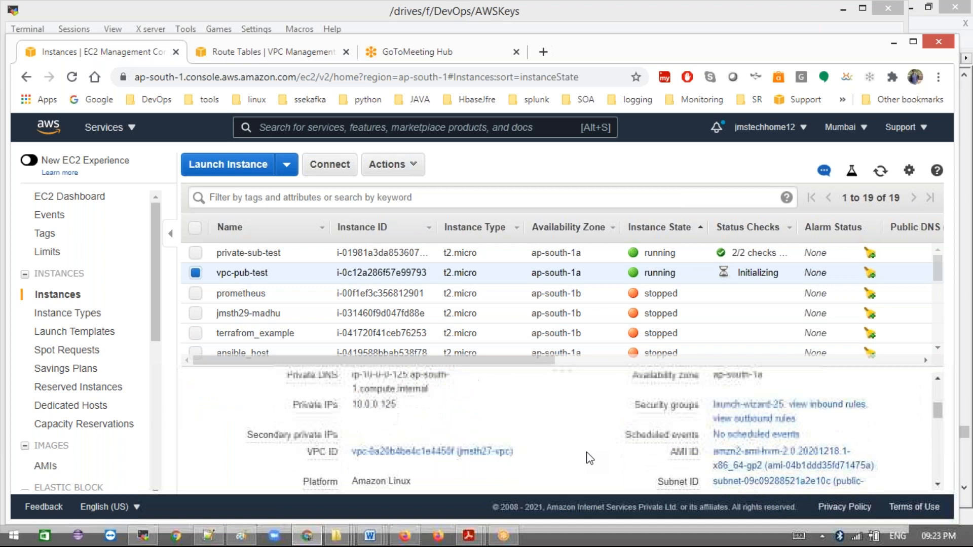
{"action": "left_click", "coordinate": [733, 406]}
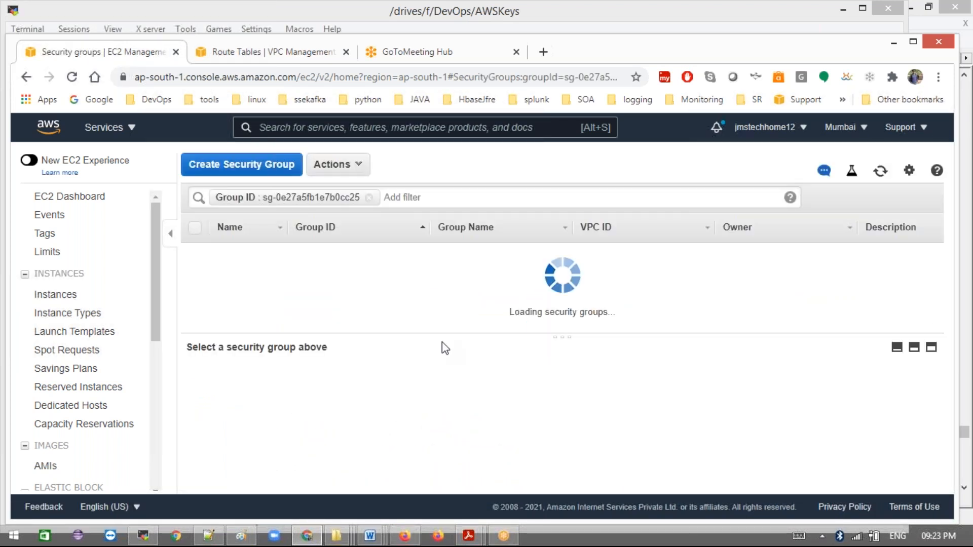
{"action": "left_click", "coordinate": [287, 381]}
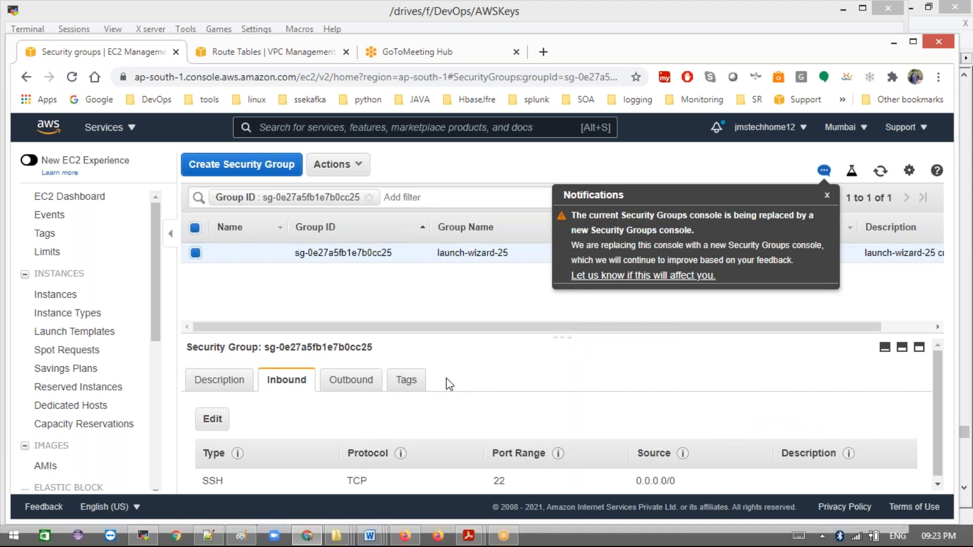
{"action": "scroll", "coordinate": [447, 384], "scroll_direction": "down", "scroll_amount": 1}
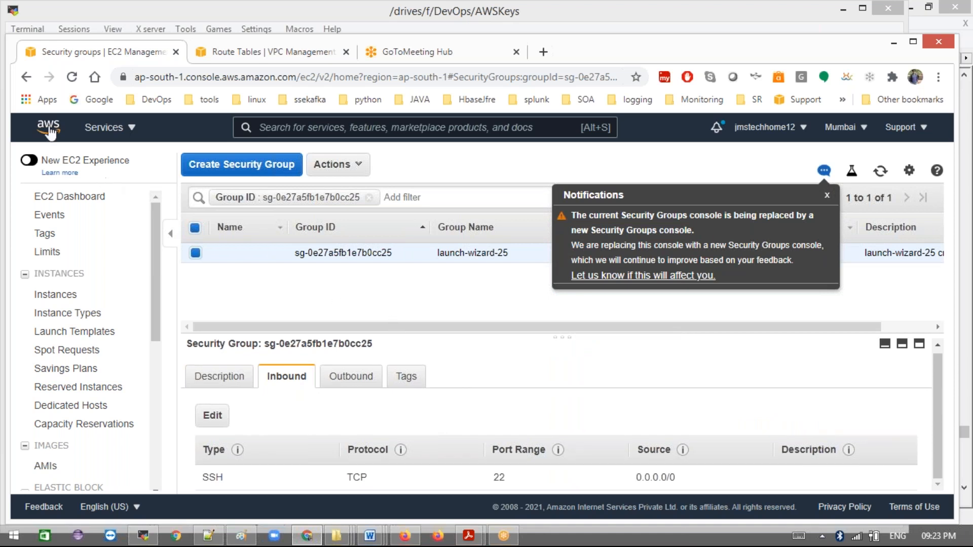
Step: Go back to the instance list and select only vpc-pub-test
{"action": "left_click", "coordinate": [25, 77]}
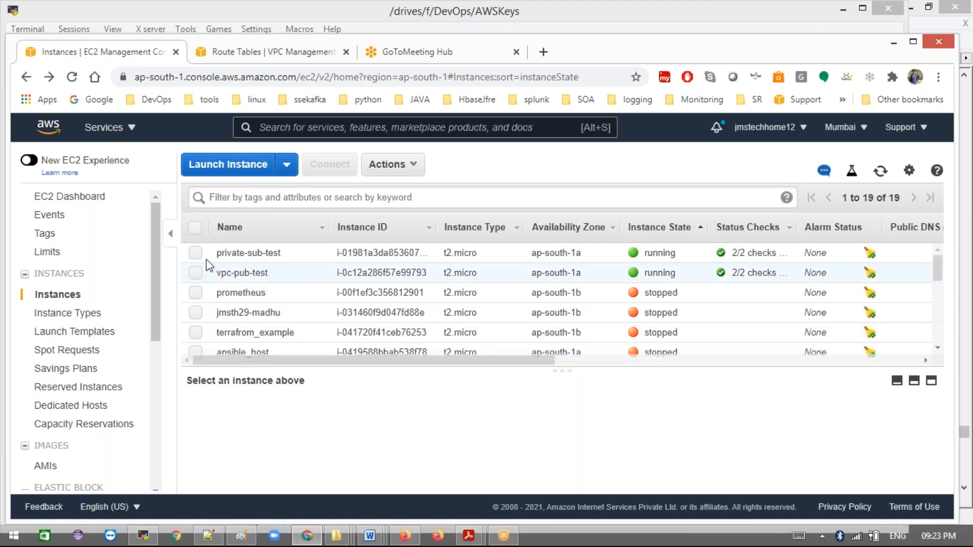
{"action": "left_click", "coordinate": [251, 253]}
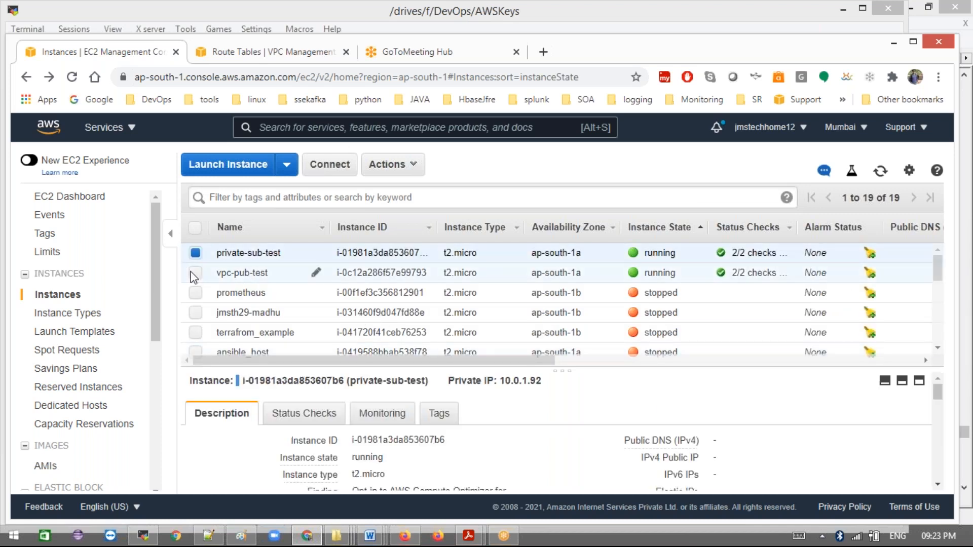
{"action": "left_click", "coordinate": [196, 273]}
{"action": "left_click", "coordinate": [476, 273]}
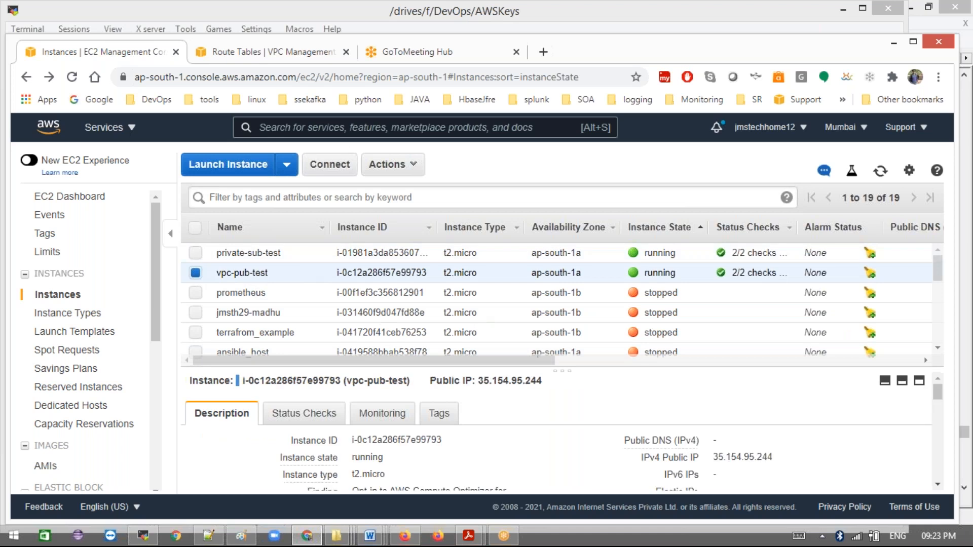
Step: Open vpc-pub-test's subnet public-sub-a from the instance details, enlarge the details area, and examine the subnet's route table
{"action": "scroll", "coordinate": [845, 446], "scroll_direction": "down", "scroll_amount": 1}
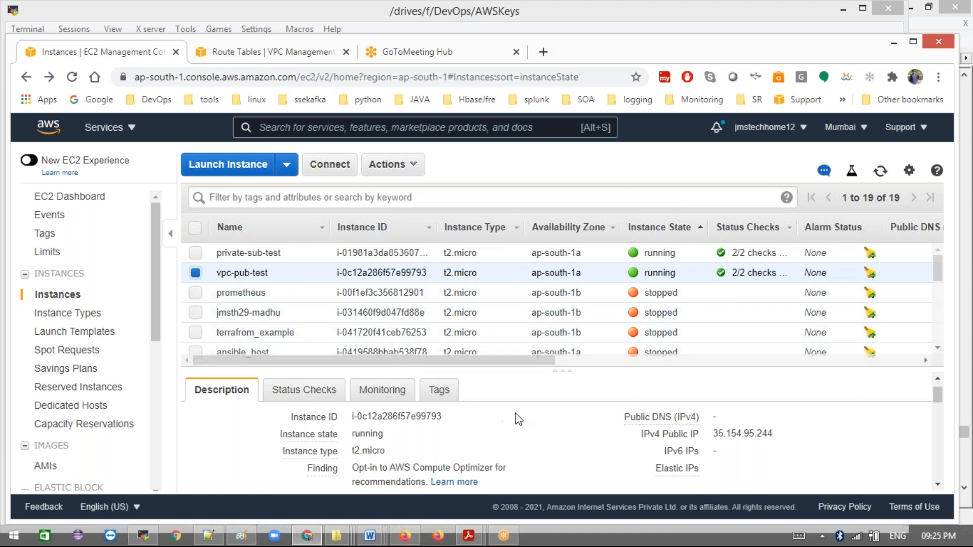
{"action": "scroll", "coordinate": [547, 425], "scroll_direction": "down", "scroll_amount": 2}
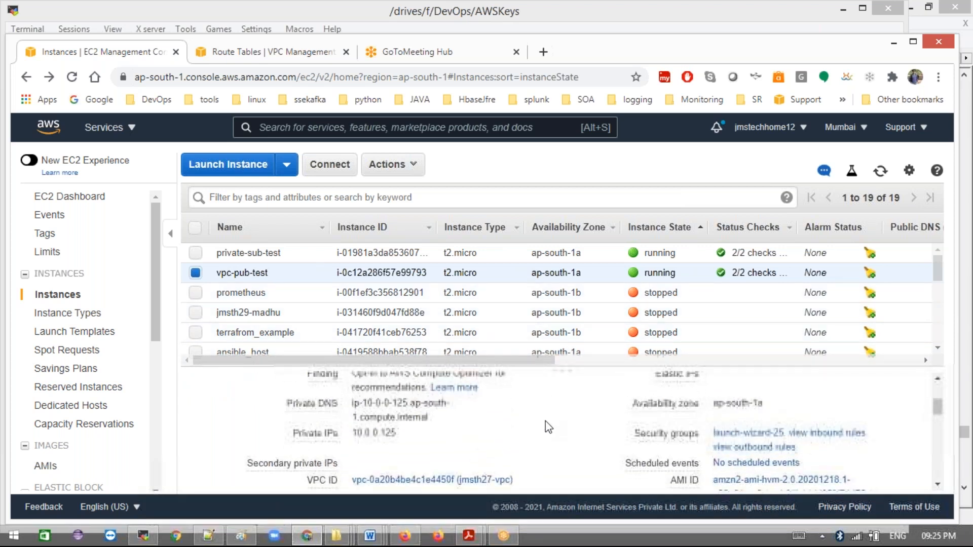
{"action": "scroll", "coordinate": [572, 430], "scroll_direction": "down", "scroll_amount": 1}
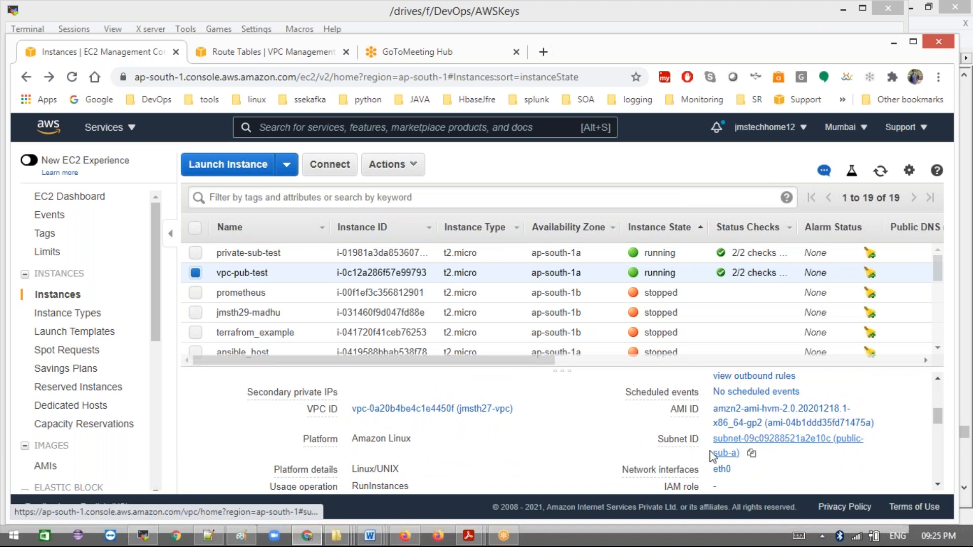
{"action": "left_click", "coordinate": [734, 444]}
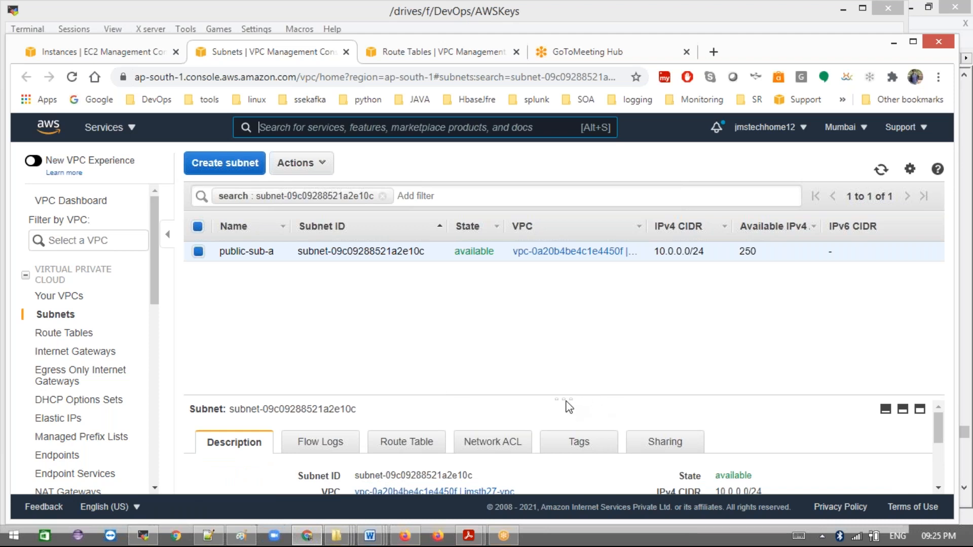
{"action": "left_click_drag", "start_coordinate": [563, 398], "coordinate": [552, 316]}
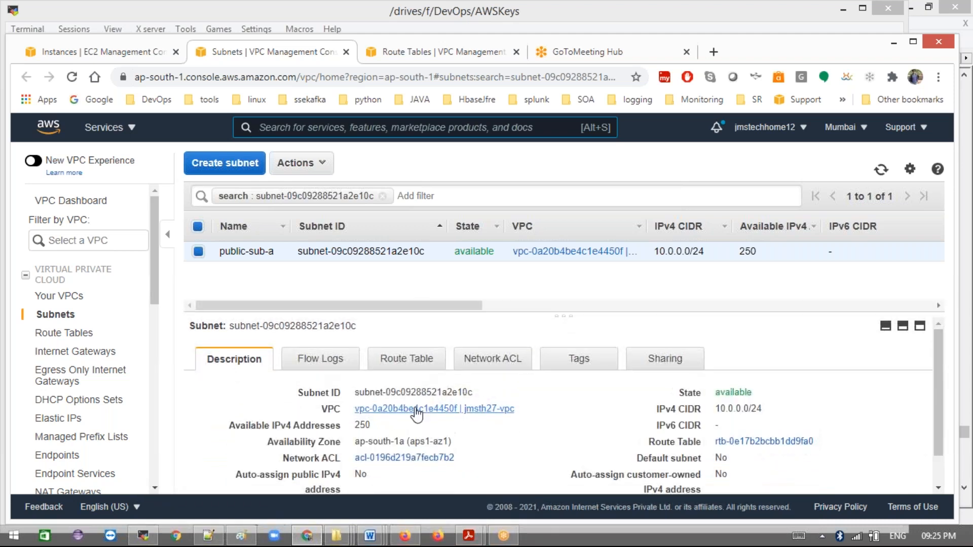
{"action": "left_click", "coordinate": [390, 363]}
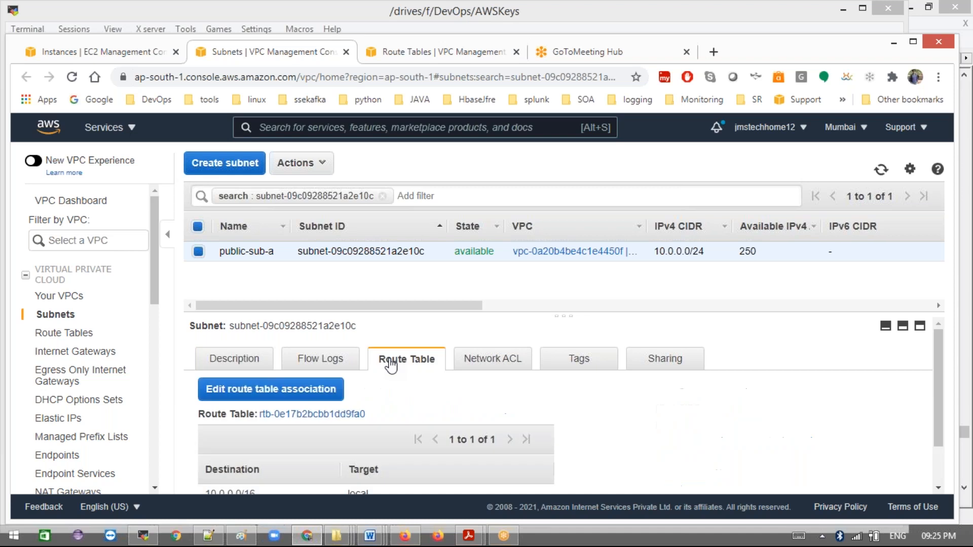
{"action": "scroll", "coordinate": [432, 416], "scroll_direction": "down", "scroll_amount": 2}
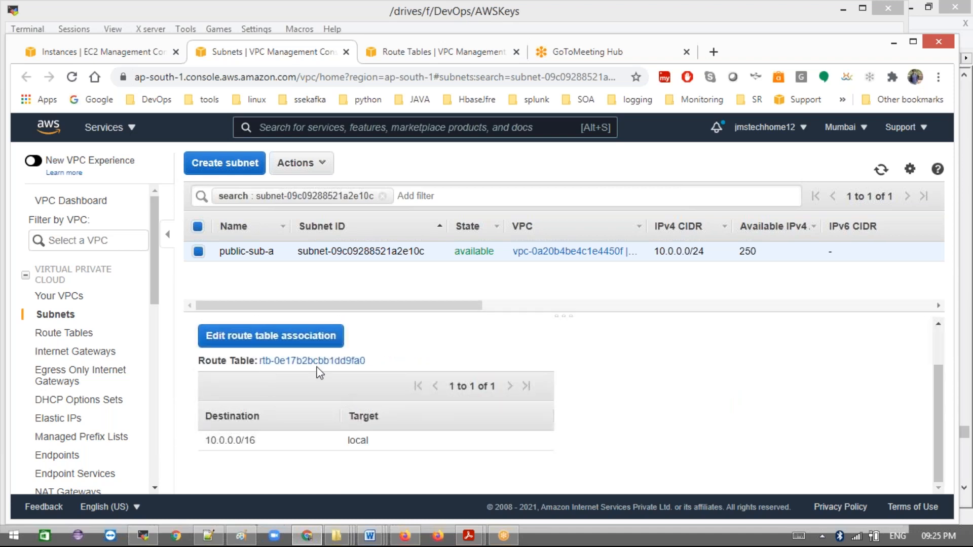
Step: Change public-sub-a's route table association to pub_routetable (rtb-0c618ec4c3894c606), save it, and return to the subnet list
{"action": "left_click", "coordinate": [302, 346]}
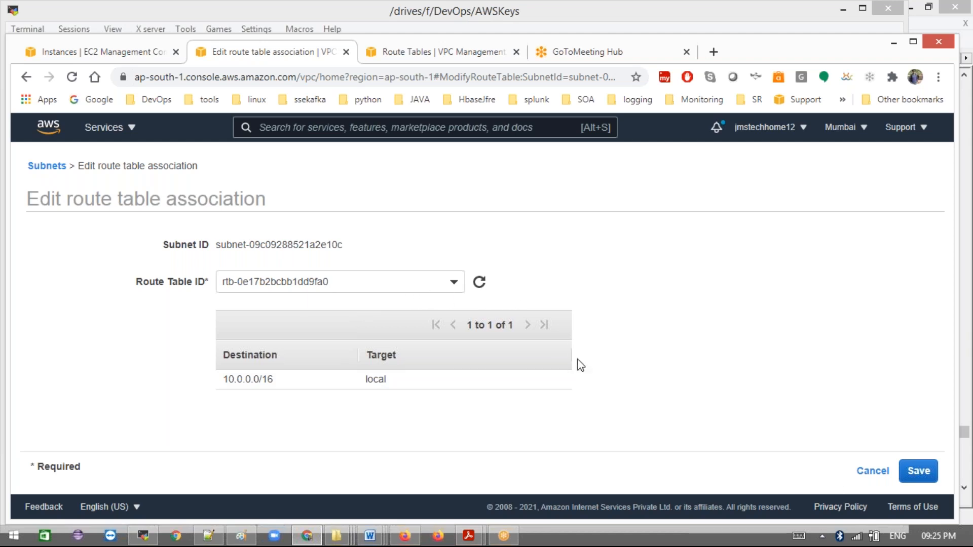
{"action": "left_click", "coordinate": [354, 293]}
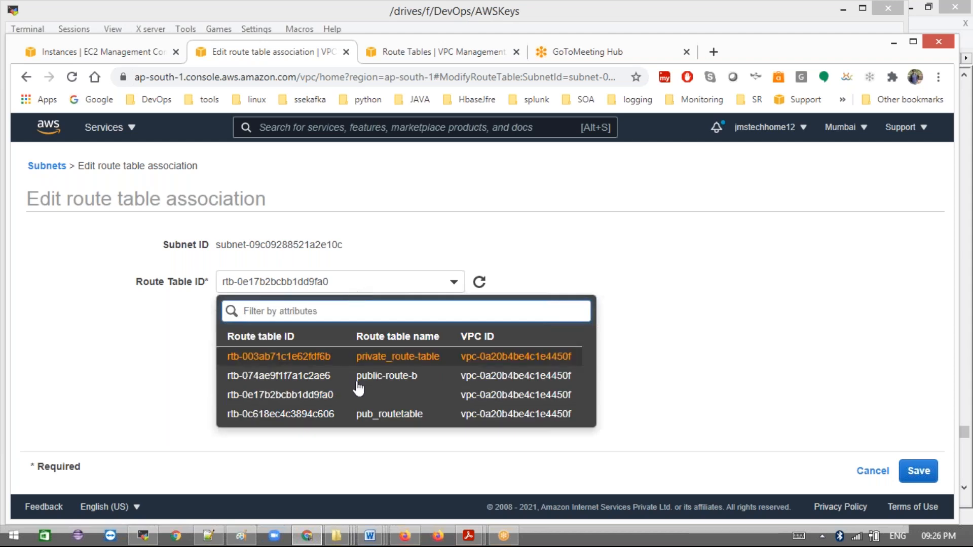
{"action": "left_click", "coordinate": [356, 417]}
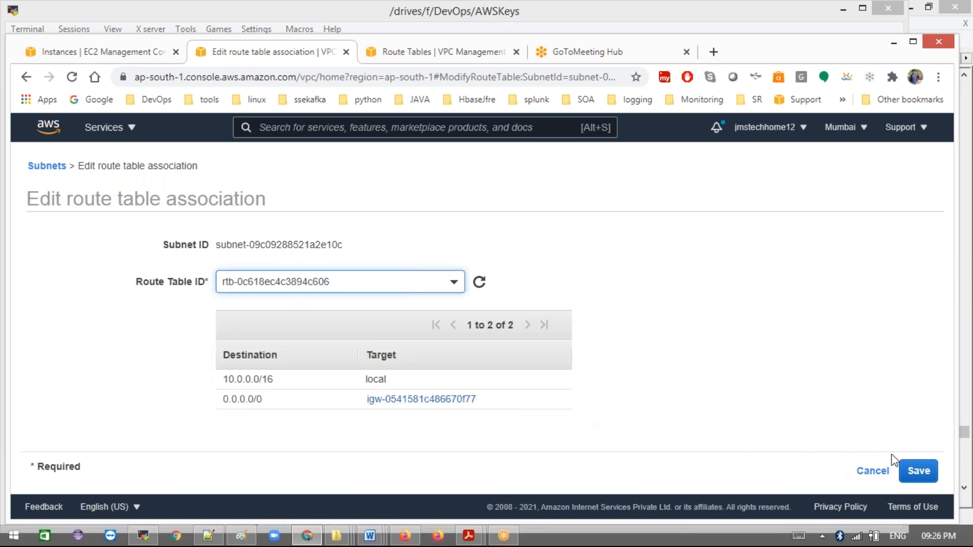
{"action": "left_click", "coordinate": [918, 471]}
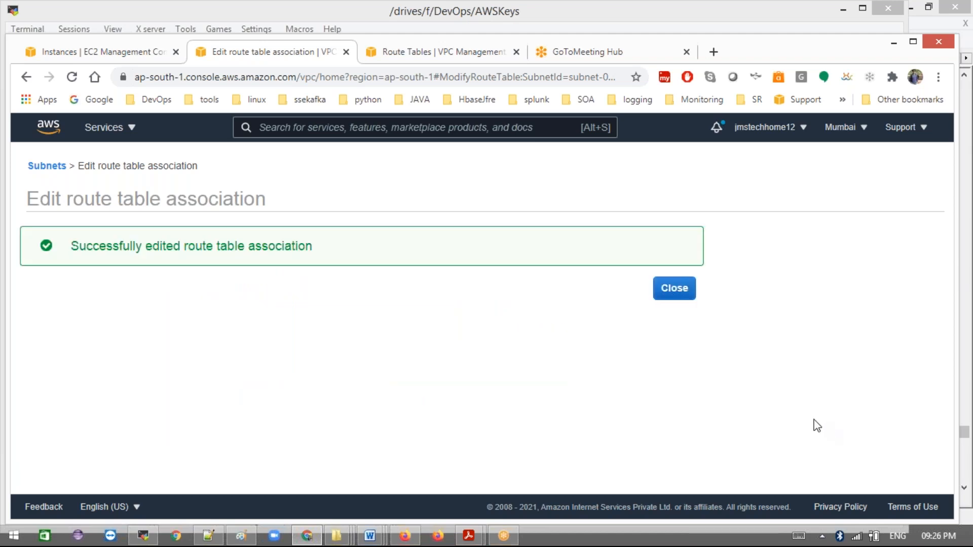
{"action": "left_click", "coordinate": [52, 172]}
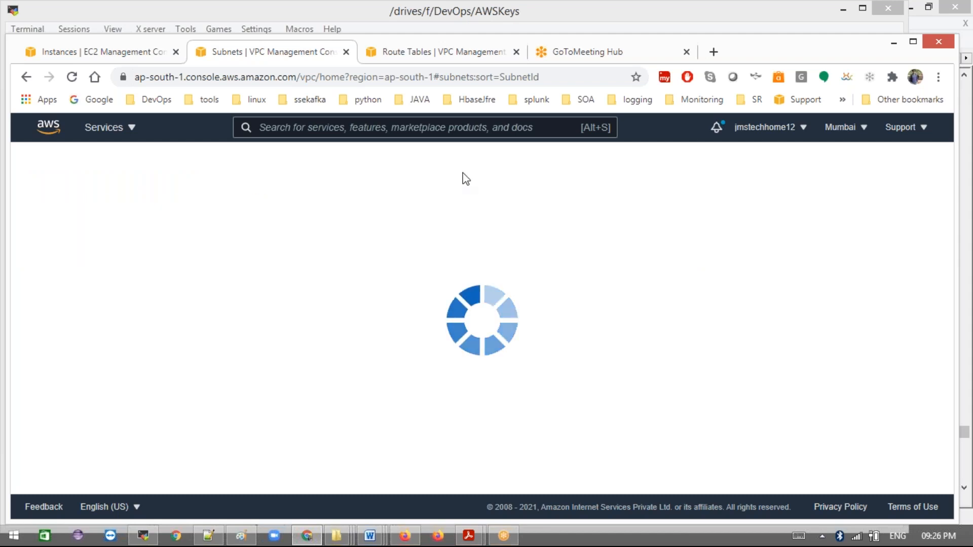
{"action": "left_click", "coordinate": [143, 537]}
{"action": "key", "text": "Up"}
{"action": "key", "text": "Return"}
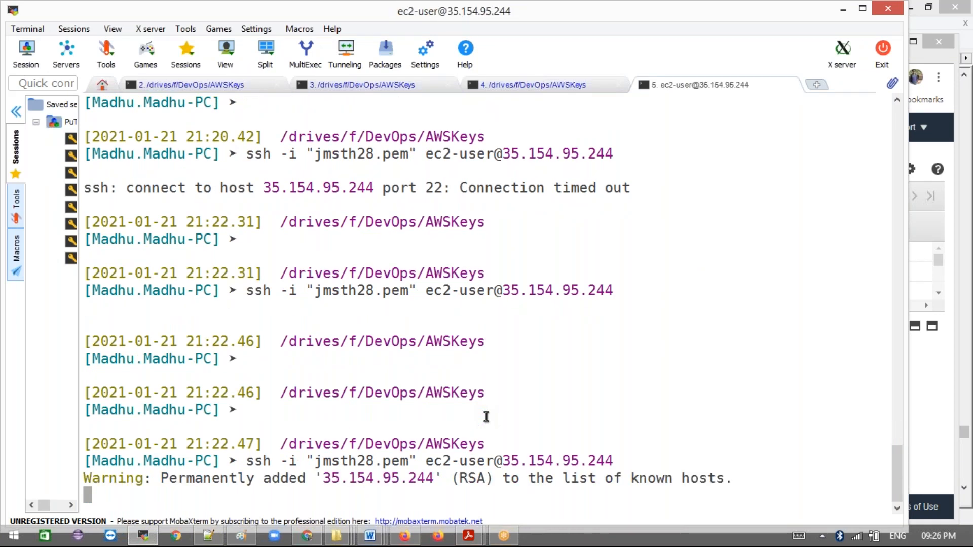
{"action": "key", "text": "Return"}
{"action": "key", "text": "Return"}
{"action": "key", "text": "Return"}
{"action": "key", "text": "Return"}
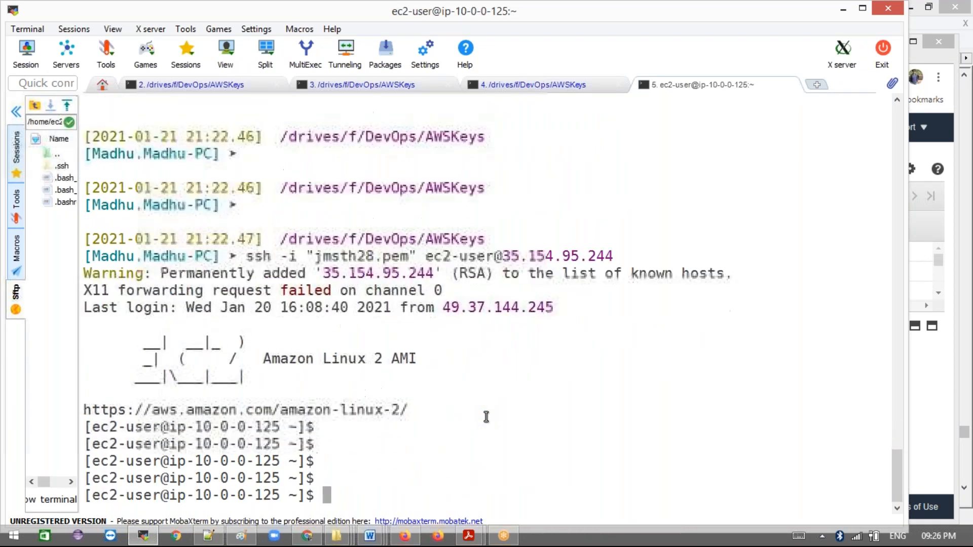
{"action": "type", "text": "ssh"}
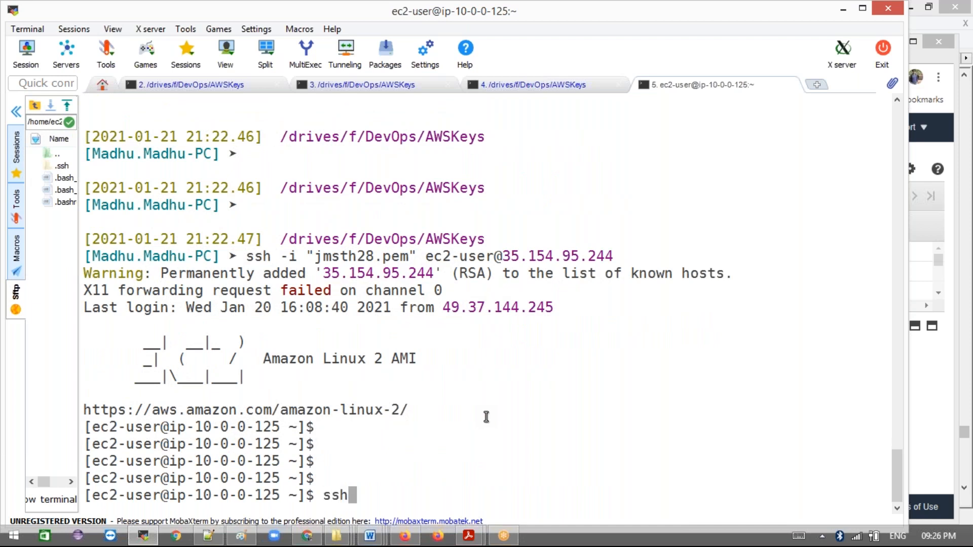
{"action": "type", "text": " -i jm"}
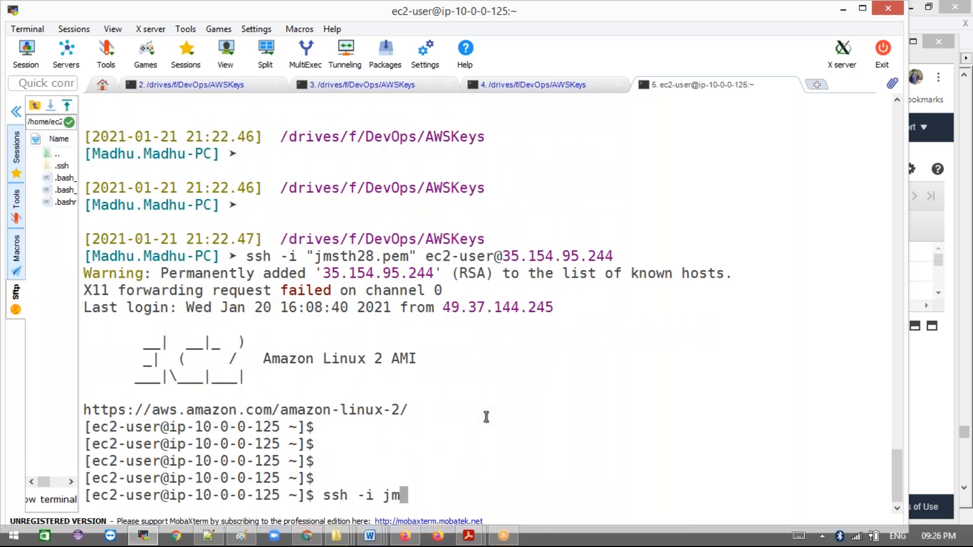
{"action": "type", "text": "sth28"}
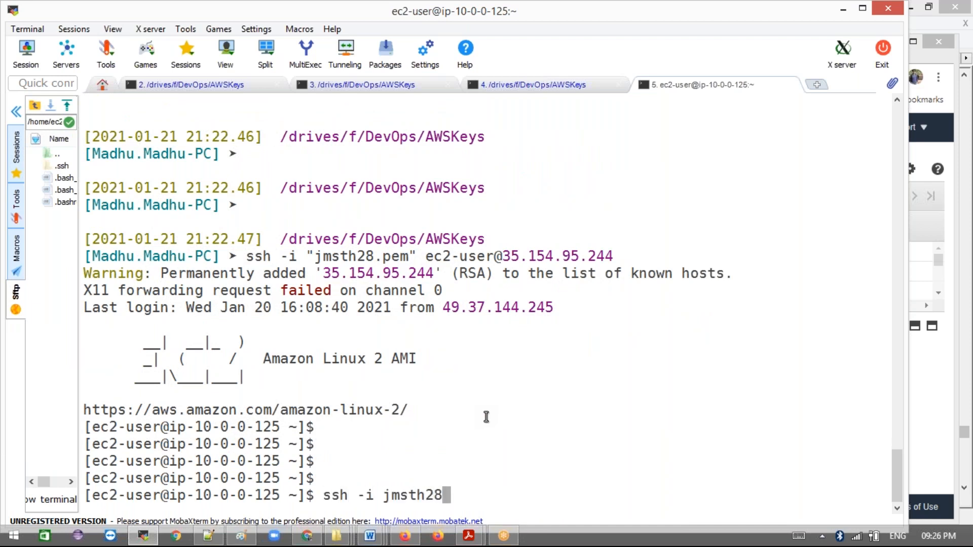
{"action": "key", "text": "ctrl+c"}
{"action": "type", "text": "vi"}
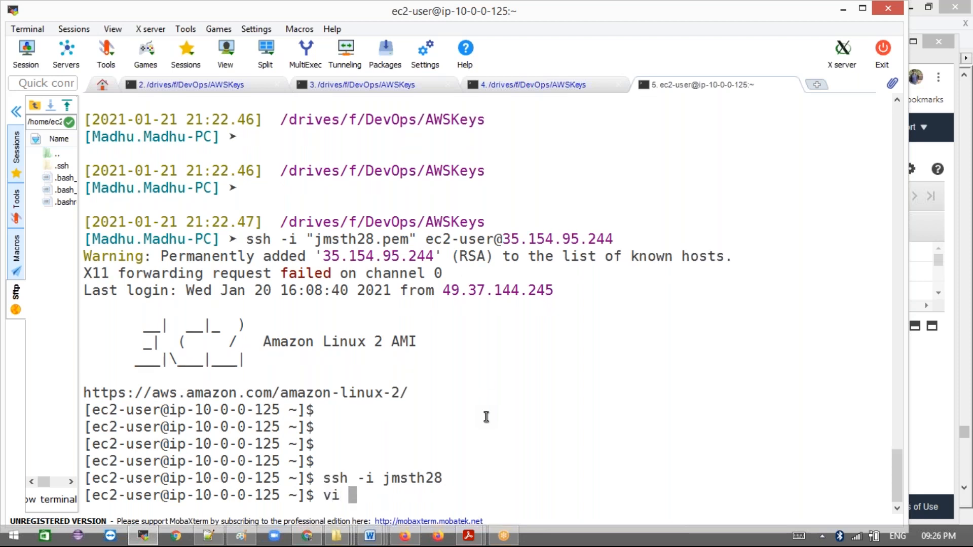
Step: Go up to the /home/ folder in the remote file browser and widen the browser area
{"action": "left_click", "coordinate": [35, 107]}
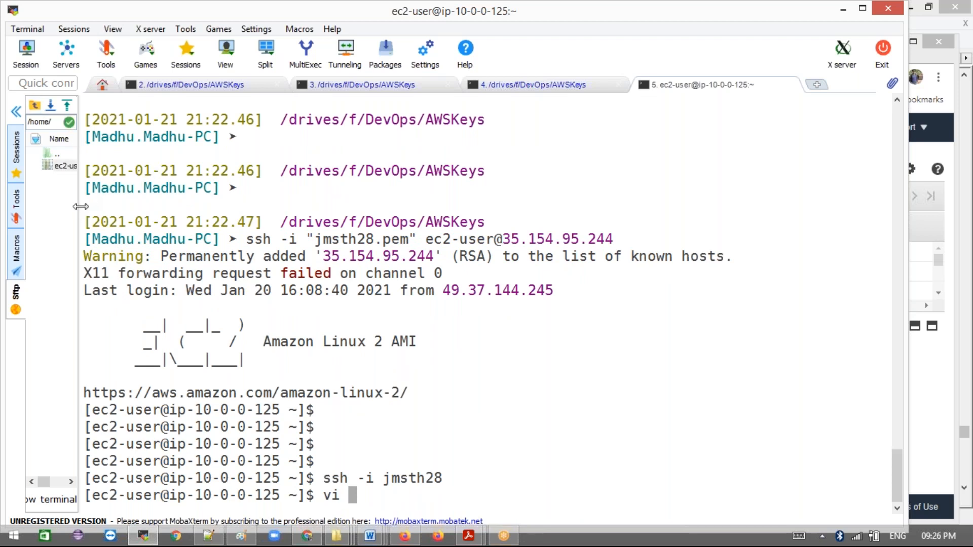
{"action": "left_click_drag", "start_coordinate": [80, 206], "coordinate": [152, 206]}
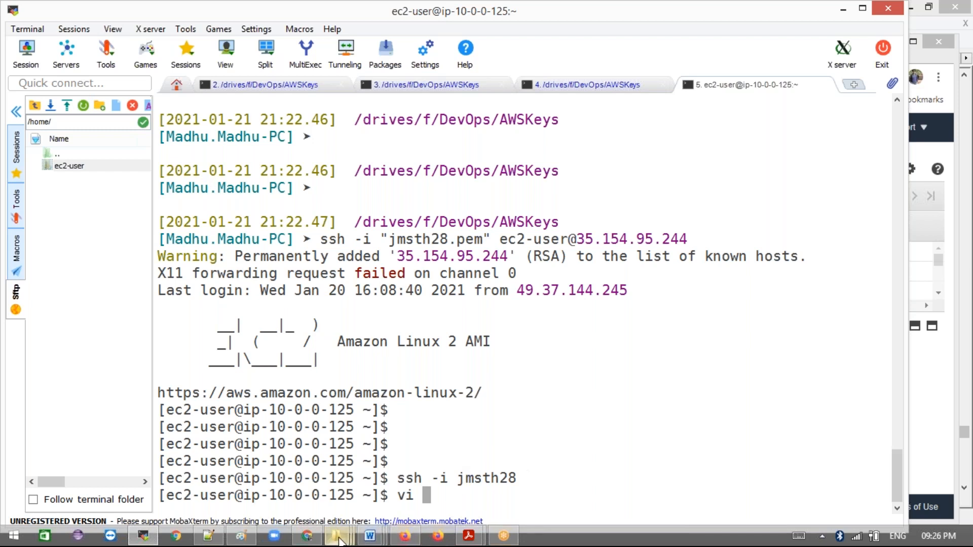
Step: Switch to the EC2 instance list in Chrome and copy vpc-pub-test's key pair name from the instance details
{"action": "left_click", "coordinate": [304, 536]}
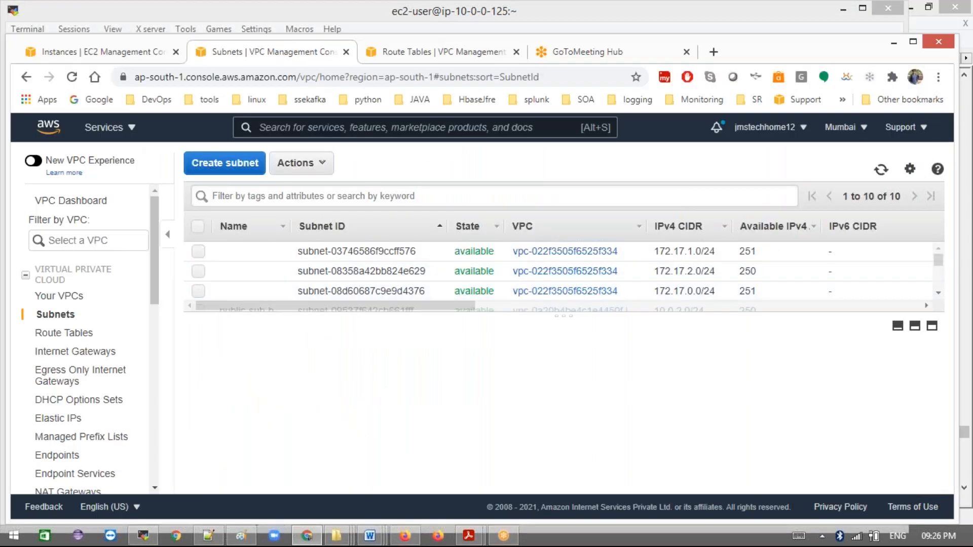
{"action": "left_click", "coordinate": [96, 51]}
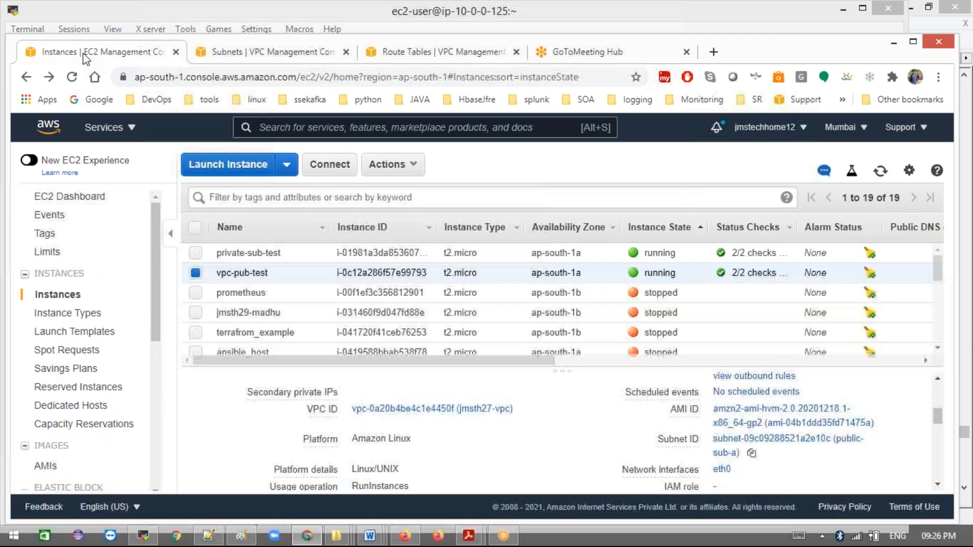
{"action": "scroll", "coordinate": [730, 400], "scroll_direction": "down", "scroll_amount": 3}
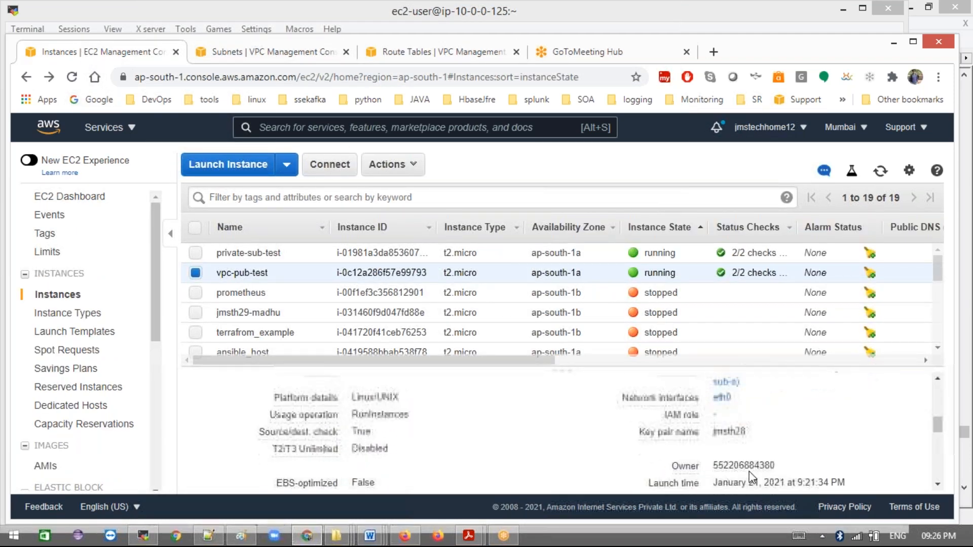
{"action": "left_click", "coordinate": [758, 432]}
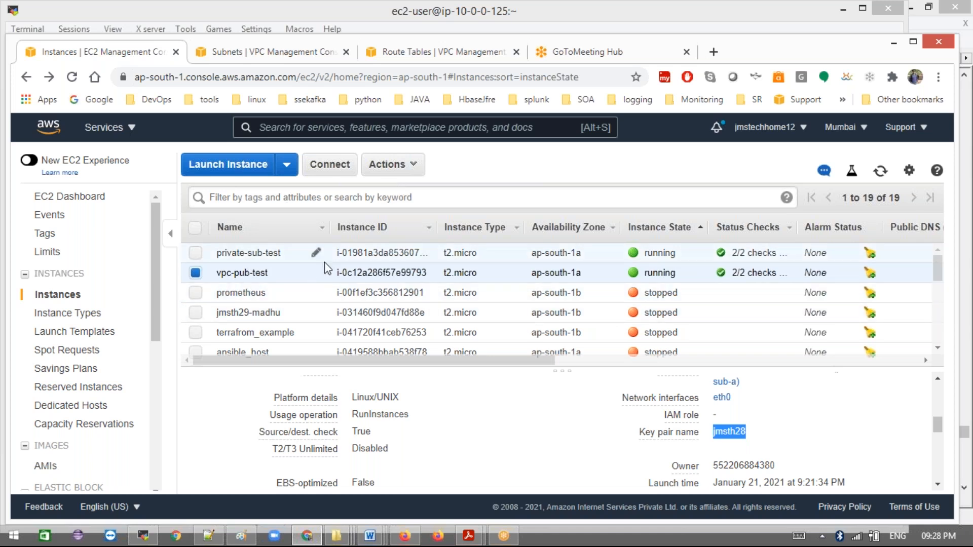
{"action": "left_click", "coordinate": [196, 273]}
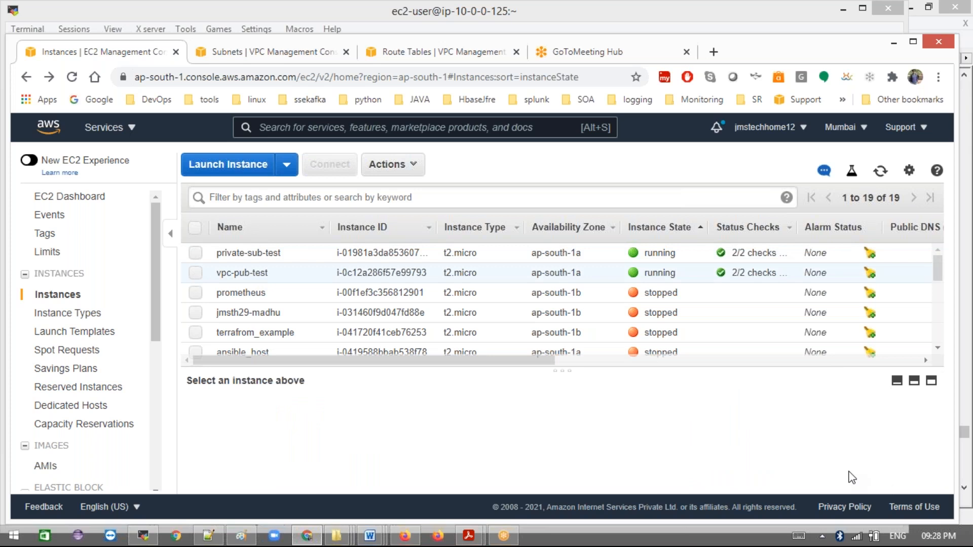
{"action": "scroll", "coordinate": [834, 458], "scroll_direction": "down", "scroll_amount": 5}
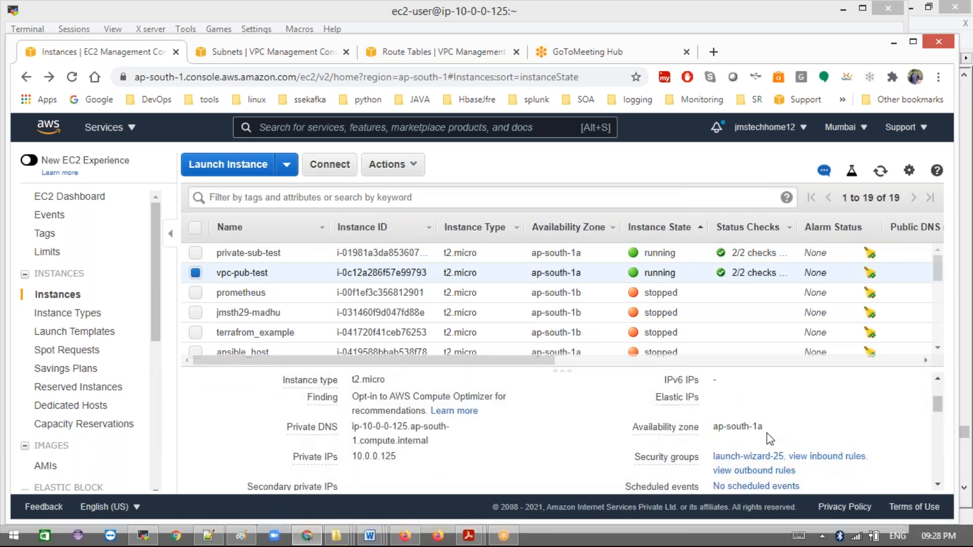
{"action": "scroll", "coordinate": [766, 392], "scroll_direction": "down", "scroll_amount": 3}
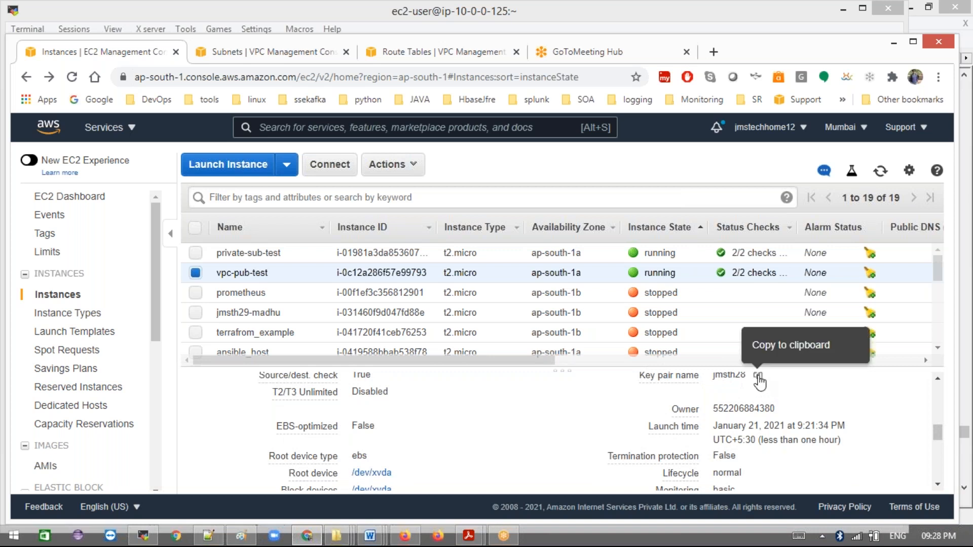
{"action": "left_click", "coordinate": [757, 377]}
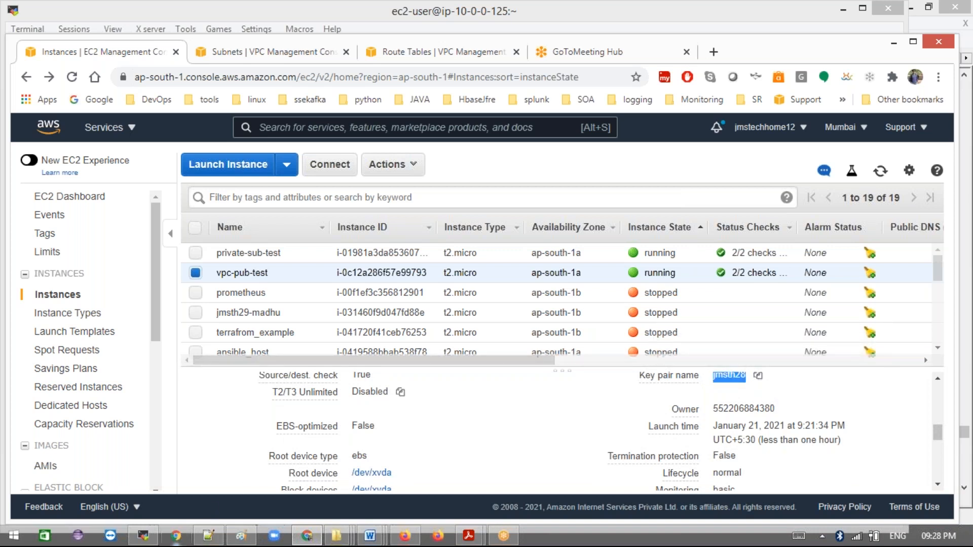
Step: Return to MobaXterm and try to upload jmsth28.pem from the AWSKeys folder to /home/
{"action": "left_click", "coordinate": [144, 535]}
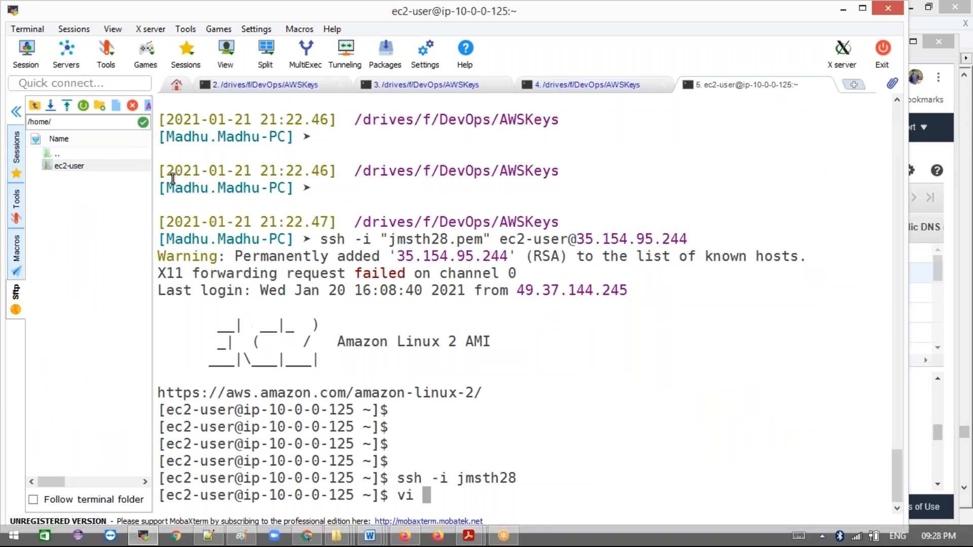
{"action": "left_click", "coordinate": [68, 106]}
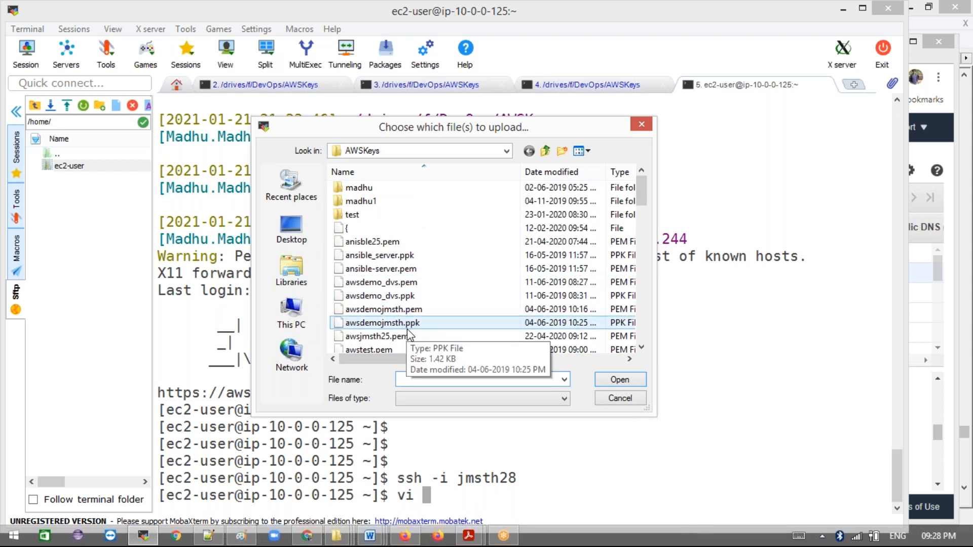
{"action": "type", "text": "jmsth28"}
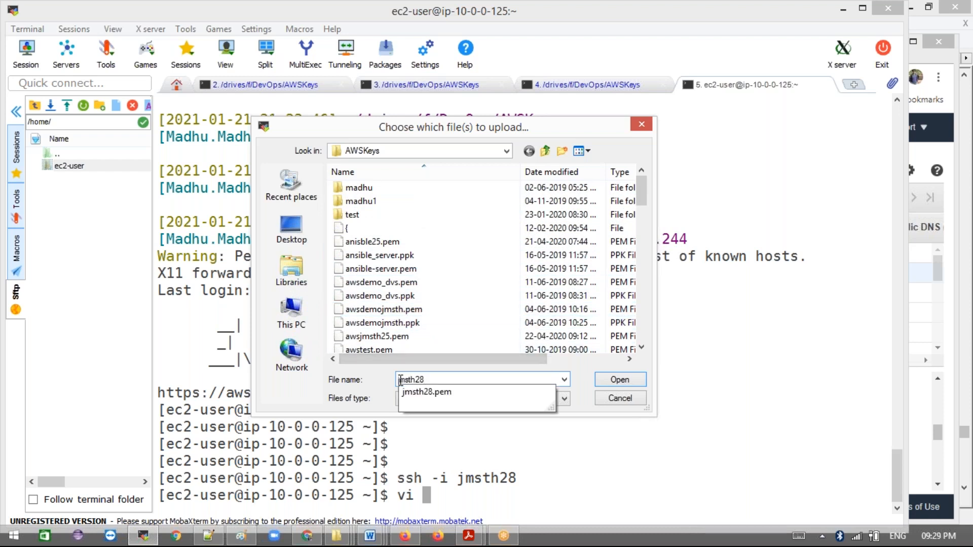
{"action": "left_click", "coordinate": [432, 392]}
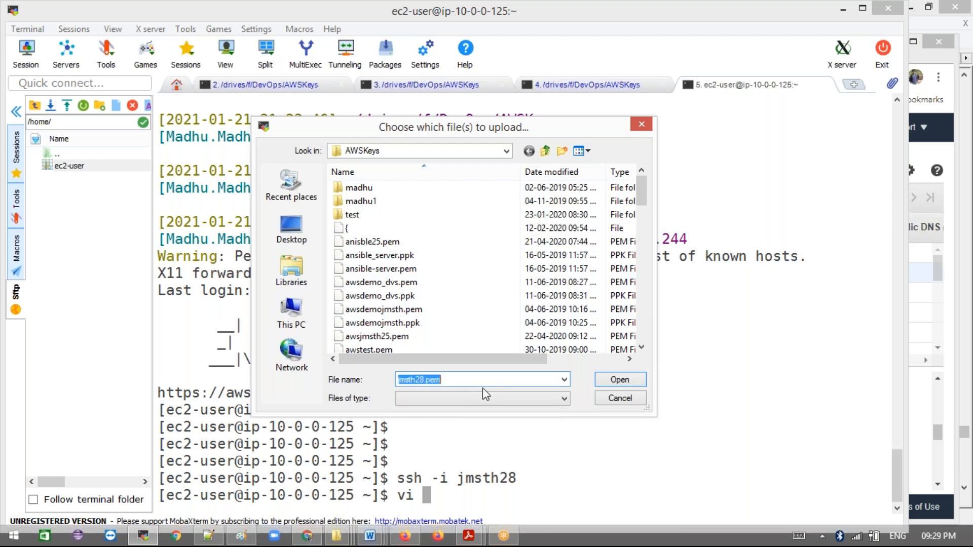
{"action": "left_click", "coordinate": [613, 381]}
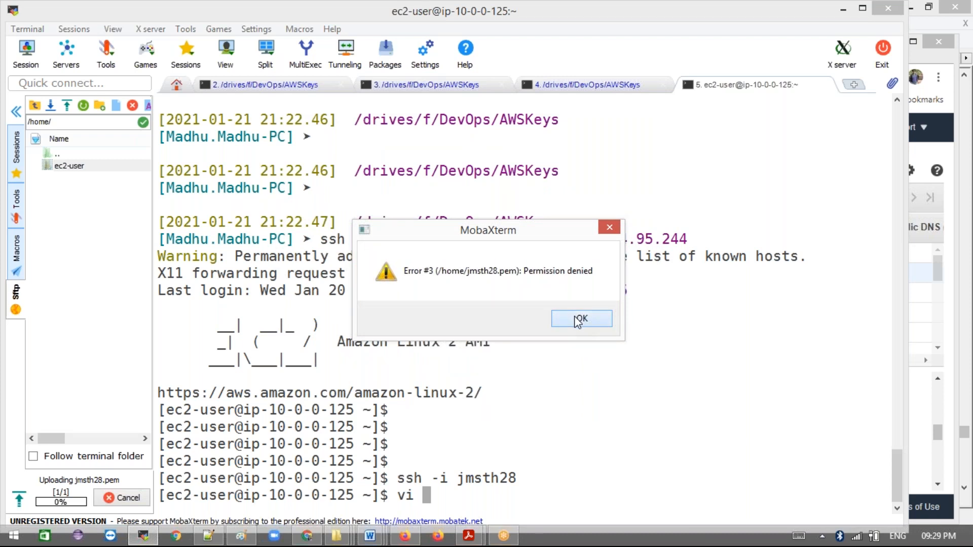
{"action": "left_click", "coordinate": [578, 320]}
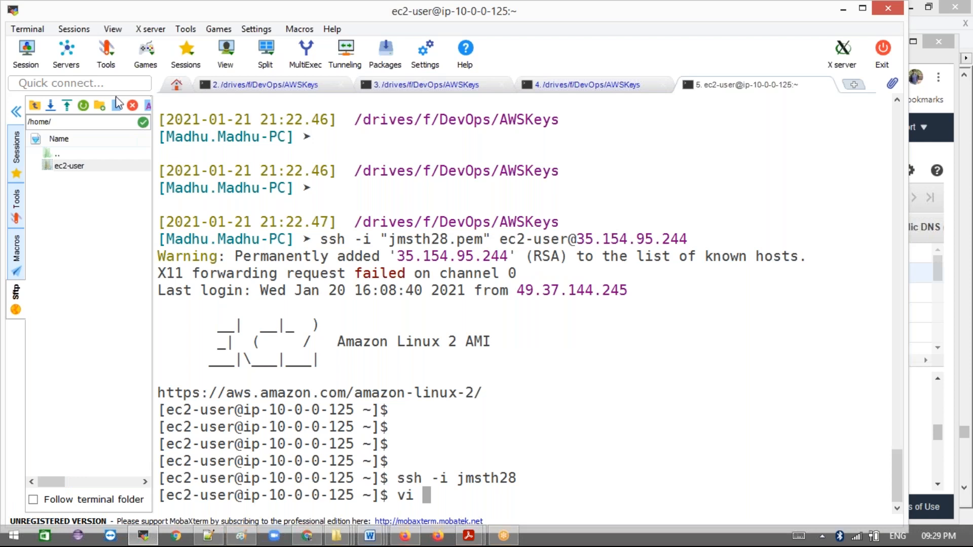
Step: Open the remote ec2-user folder in the SFTP browser, and switch to File Explorer to browse to F:\DevOps\AWSKeys
{"action": "left_click", "coordinate": [80, 167]}
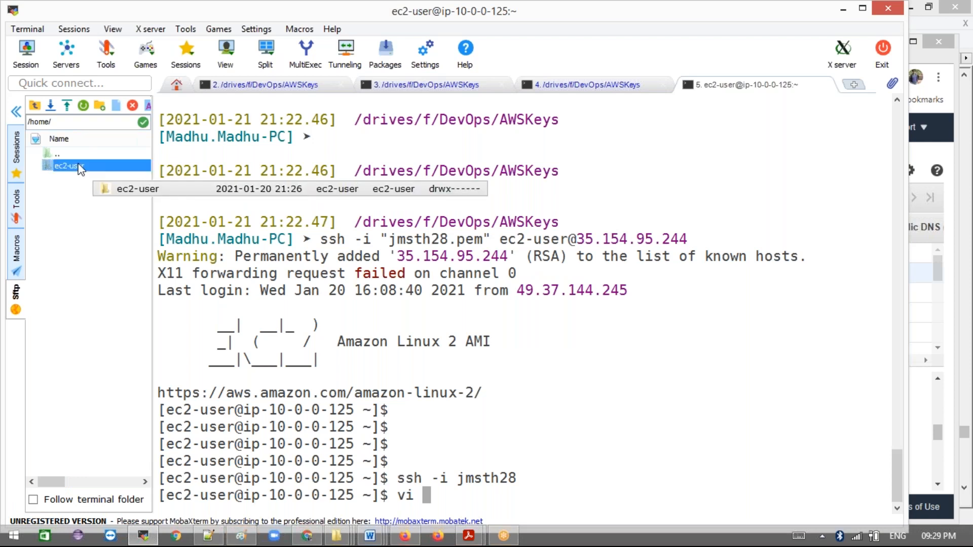
{"action": "double_click", "coordinate": [79, 167]}
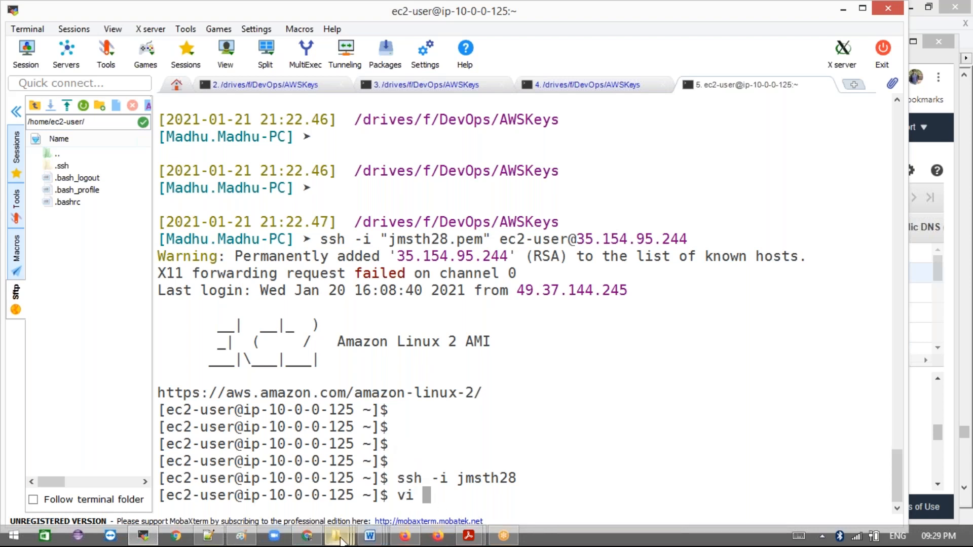
{"action": "mouse_move", "coordinate": [341, 541]}
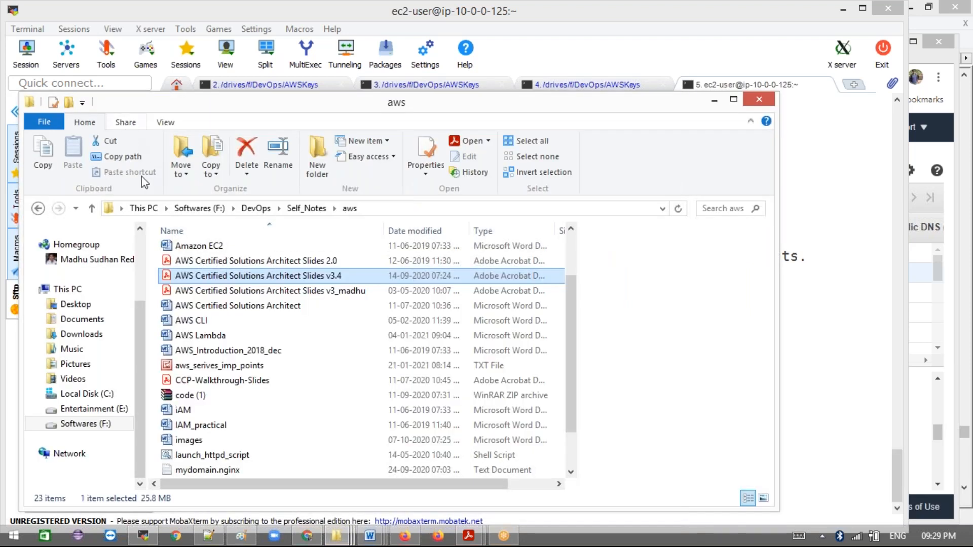
{"action": "left_click", "coordinate": [91, 396]}
{"action": "left_click", "coordinate": [92, 426]}
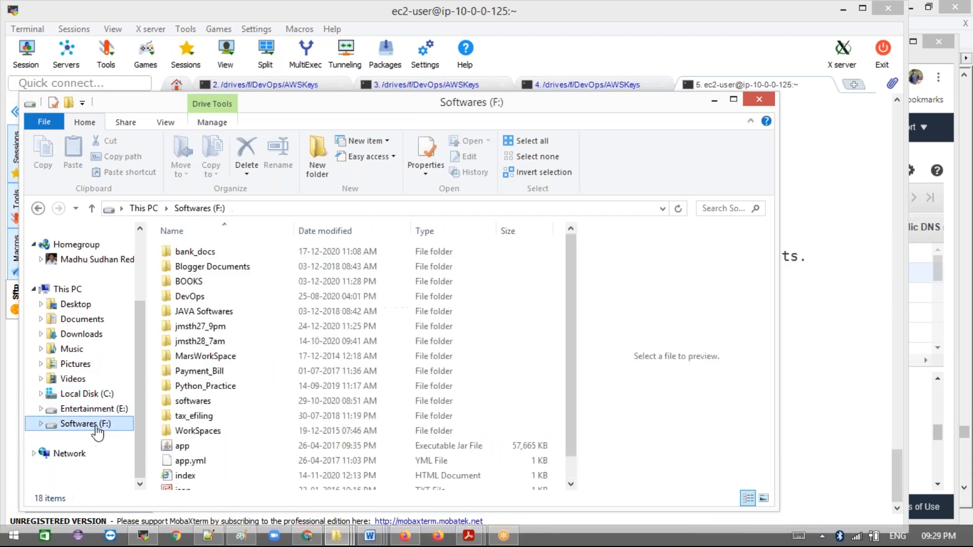
{"action": "double_click", "coordinate": [229, 296]}
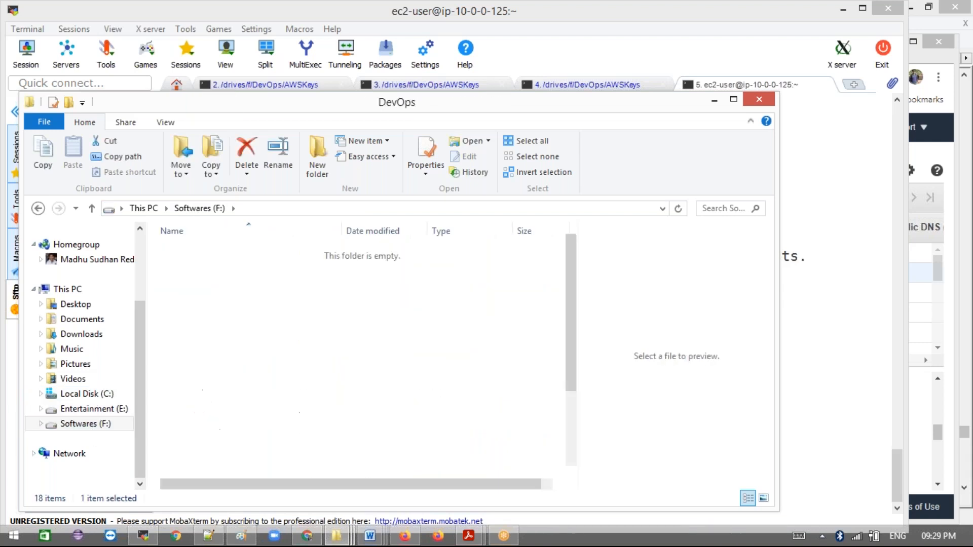
{"action": "double_click", "coordinate": [299, 282]}
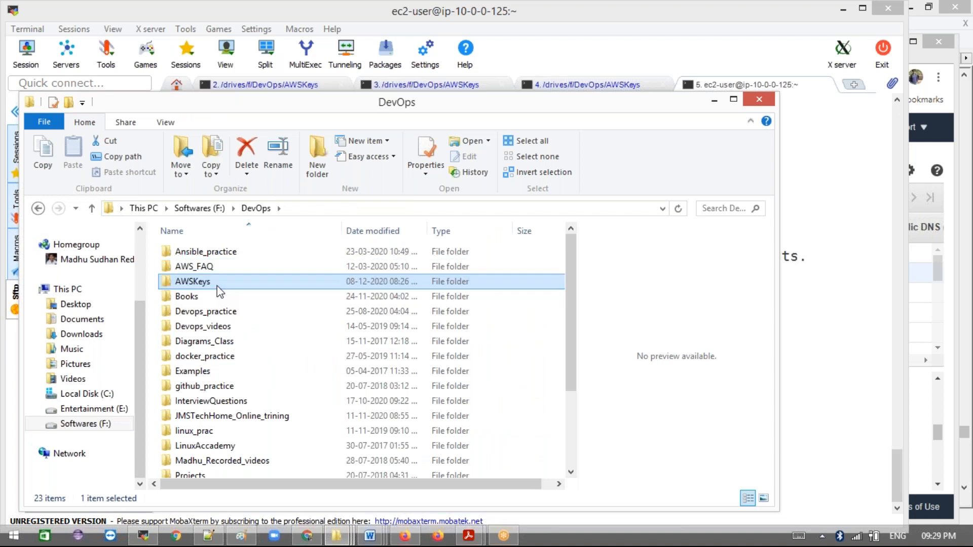
{"action": "scroll", "coordinate": [268, 390], "scroll_direction": "down", "scroll_amount": 2}
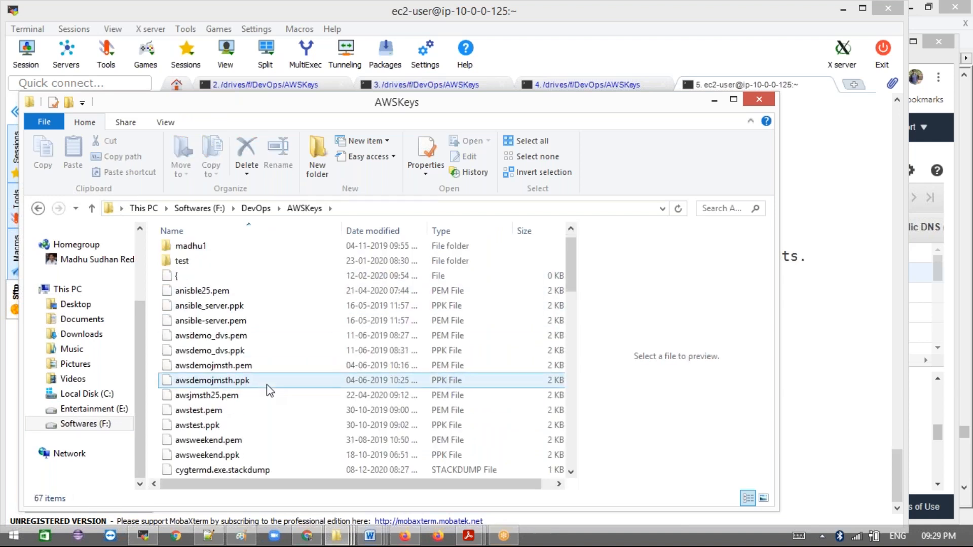
{"action": "scroll", "coordinate": [239, 442], "scroll_direction": "down", "scroll_amount": 9}
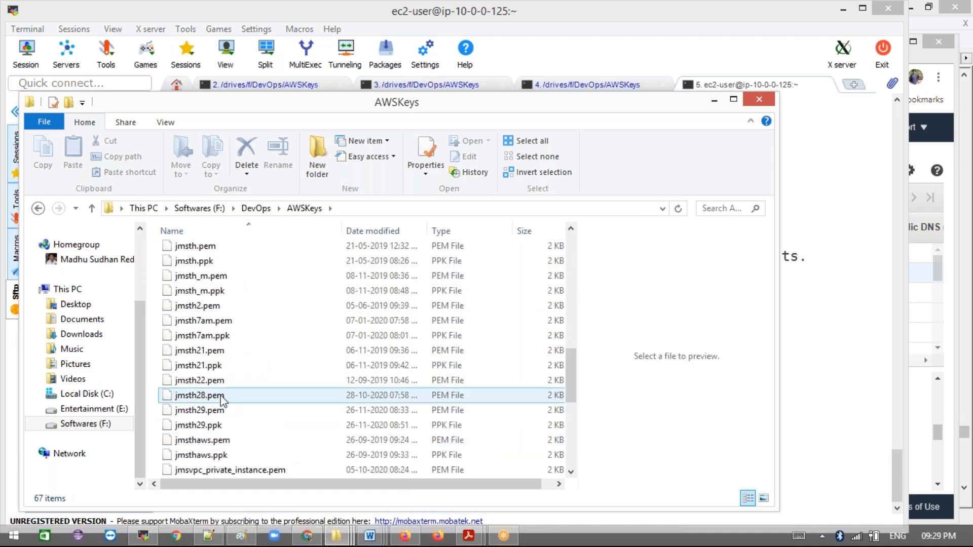
Step: Upload jmsth28.pem from the AWSKeys folder to /home/ec2-user/ on the server and minimize File Explorer
{"action": "left_click", "coordinate": [223, 403]}
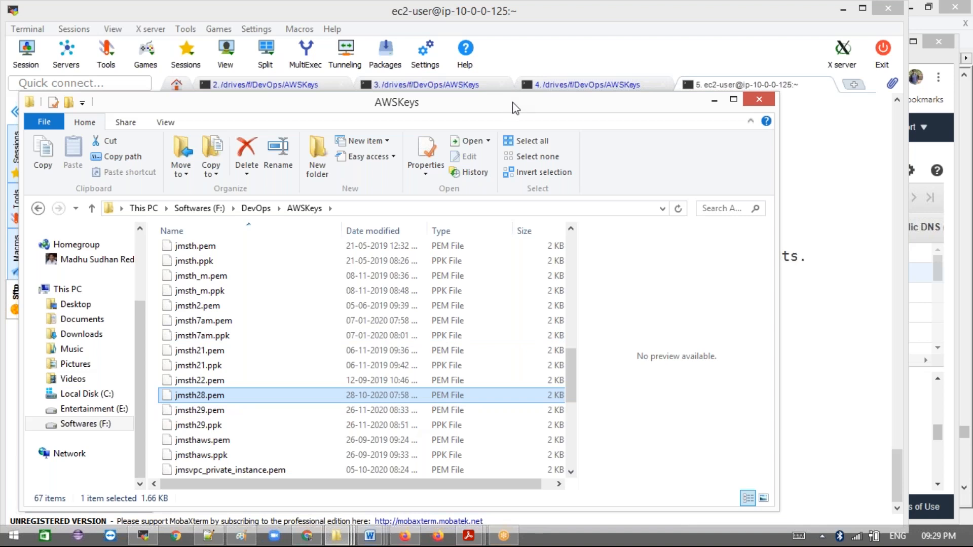
{"action": "left_click_drag", "start_coordinate": [512, 102], "coordinate": [688, 92]}
{"action": "left_click_drag", "start_coordinate": [368, 390], "coordinate": [100, 318]}
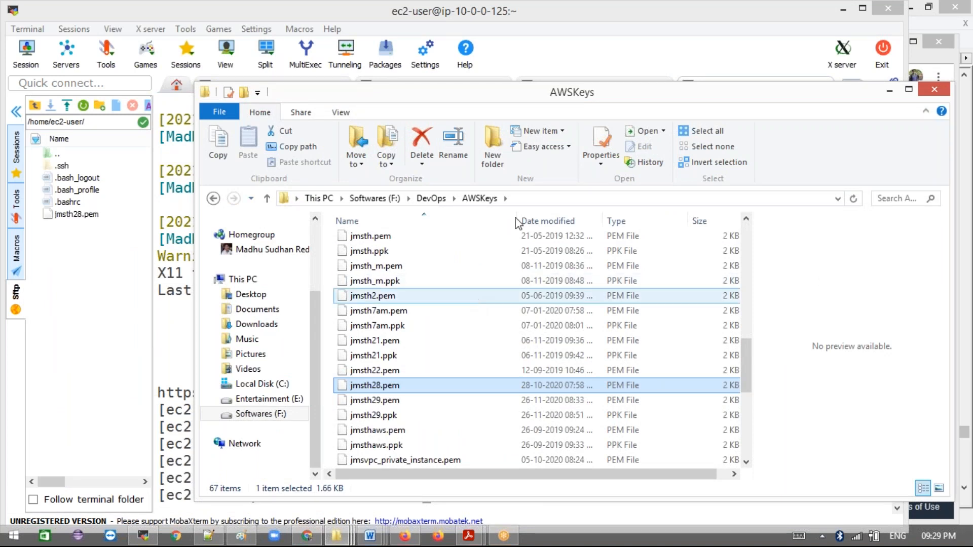
{"action": "left_click", "coordinate": [895, 93]}
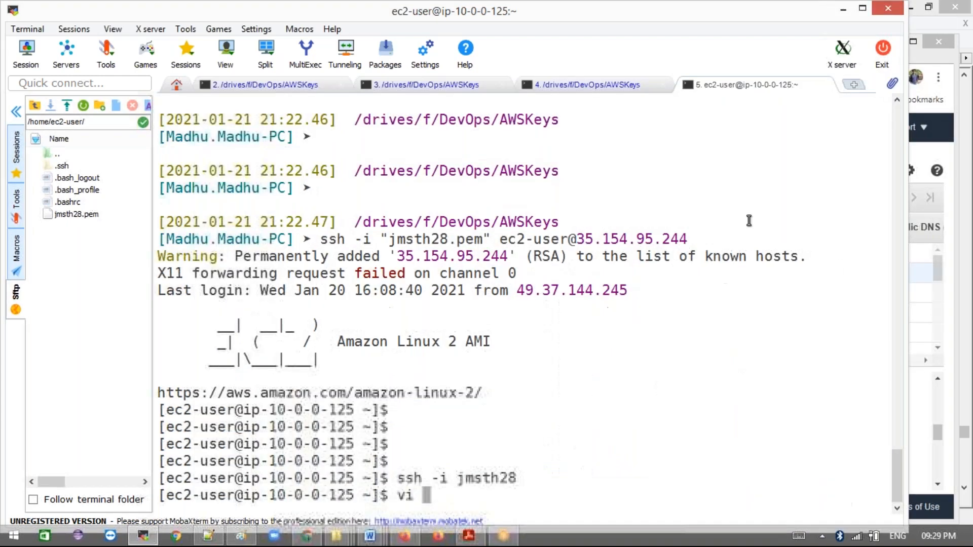
Step: Clear the pending vi command in the terminal and list the home directory's files with ls -ltr
{"action": "key", "text": "BackSpace"}
{"action": "key", "text": "BackSpace"}
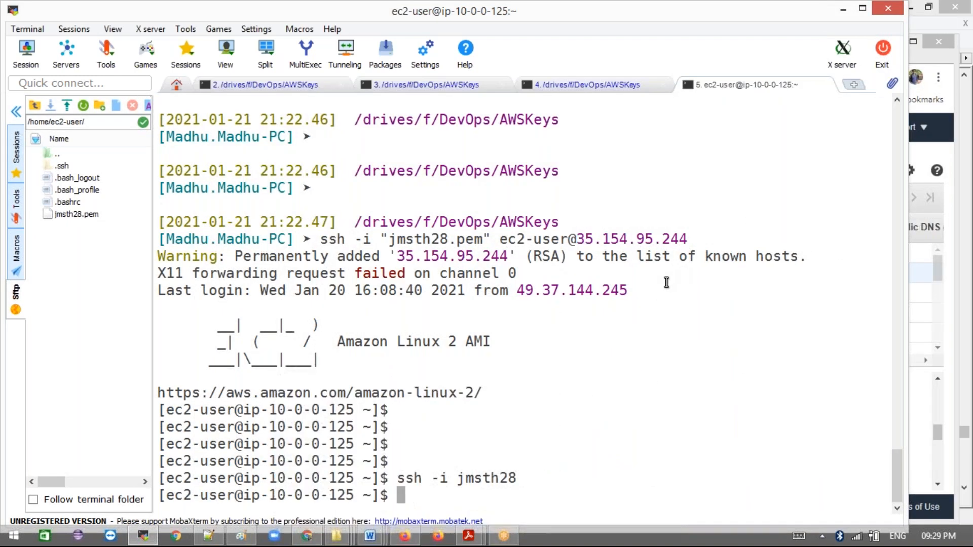
{"action": "type", "text": "ls -ltr"}
{"action": "key", "text": "Return"}
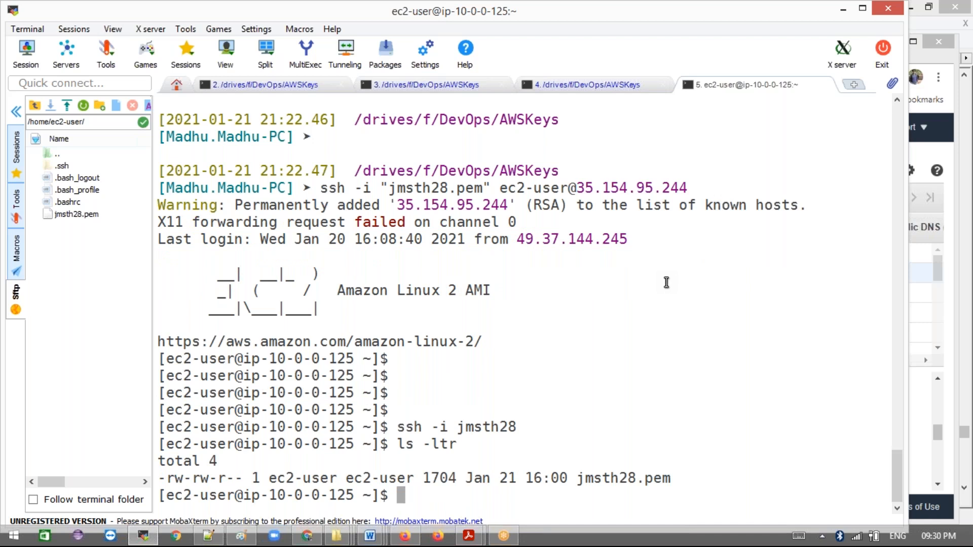
Step: Restrict jmsth28.pem to owner read-only permission with chmod 400
{"action": "type", "text": "chmod "}
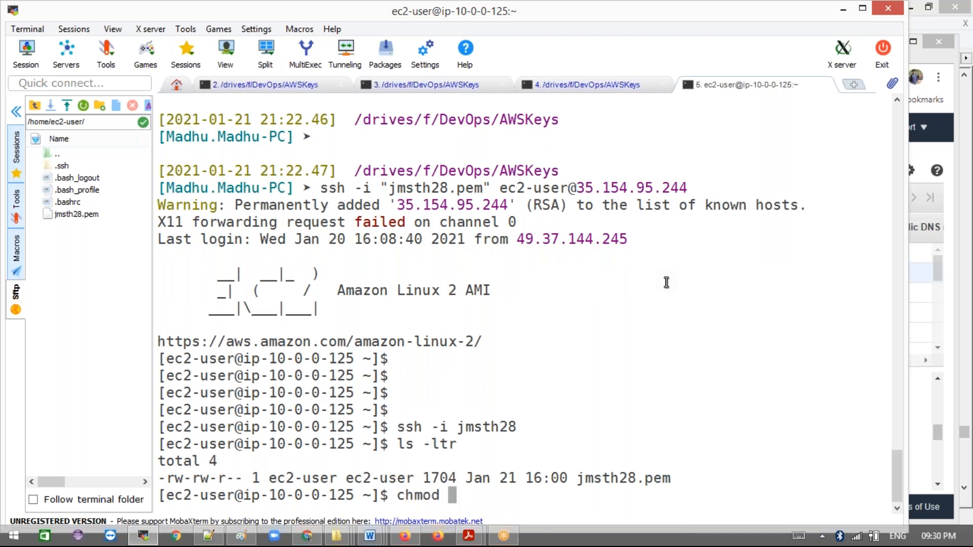
{"action": "type", "text": "400 jm"}
{"action": "key", "text": "Tab"}
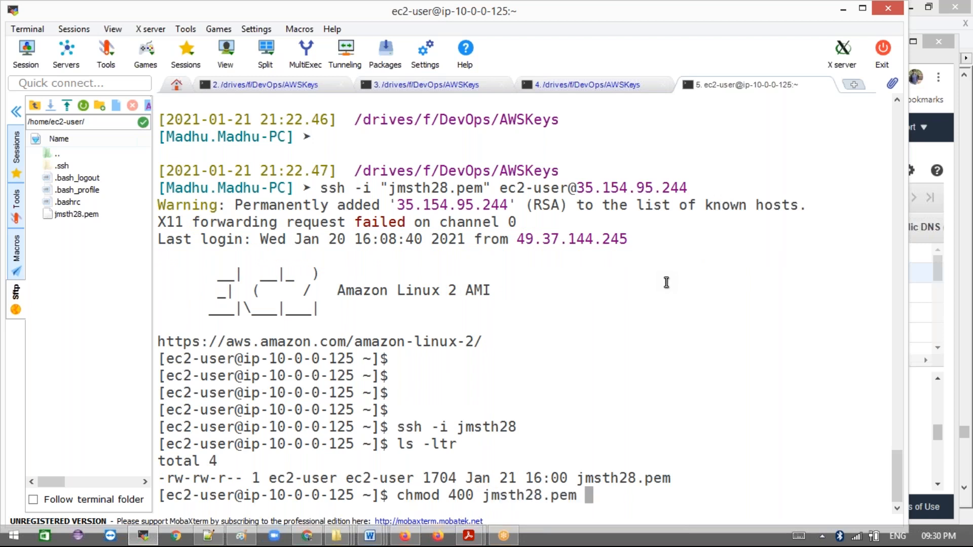
{"action": "key", "text": "Return"}
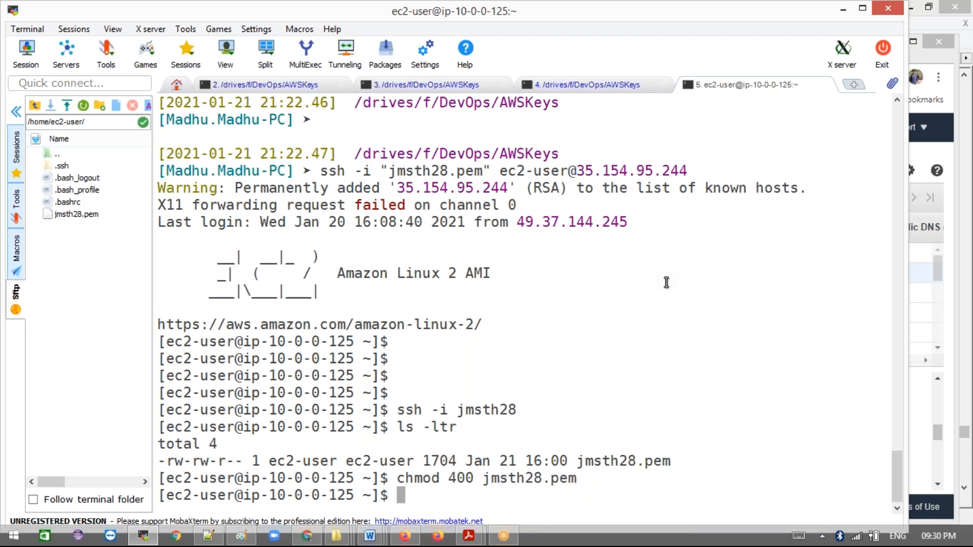
Step: Enter the beginning of an SSH command, ssh -i jmsth28.pem ec2-user@, at the terminal prompt without running it
{"action": "type", "text": "ssh -i jm"}
{"action": "key", "text": "Tab"}
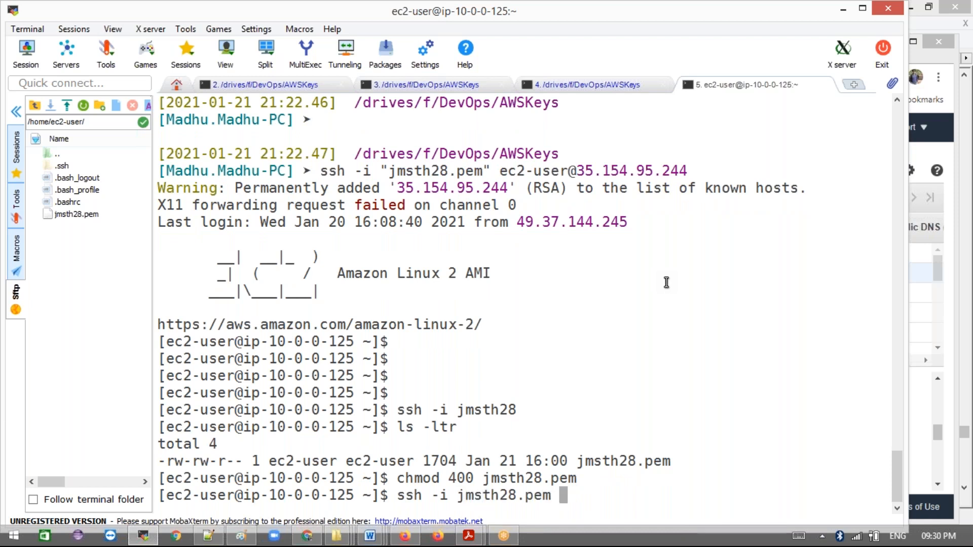
{"action": "key", "text": "alt+Tab"}
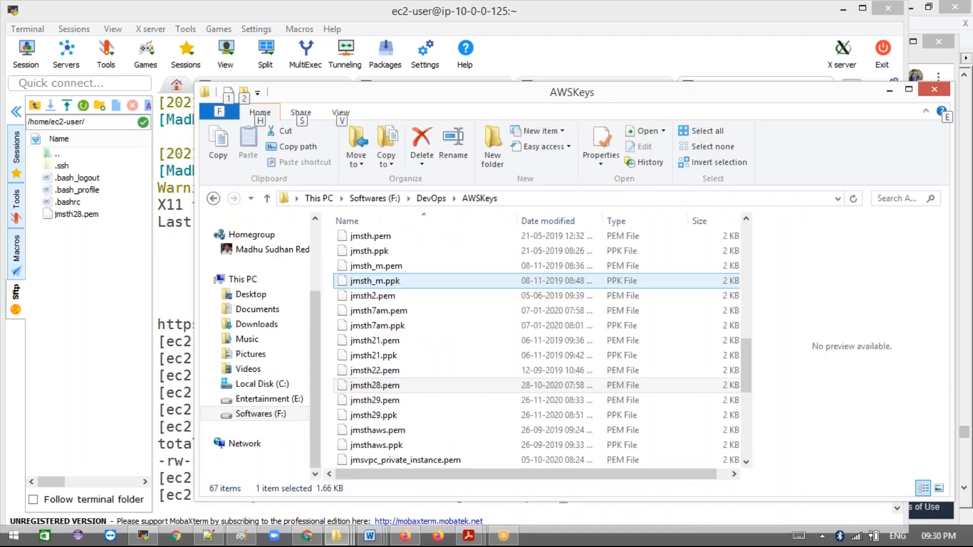
{"action": "key", "text": "alt+Tab"}
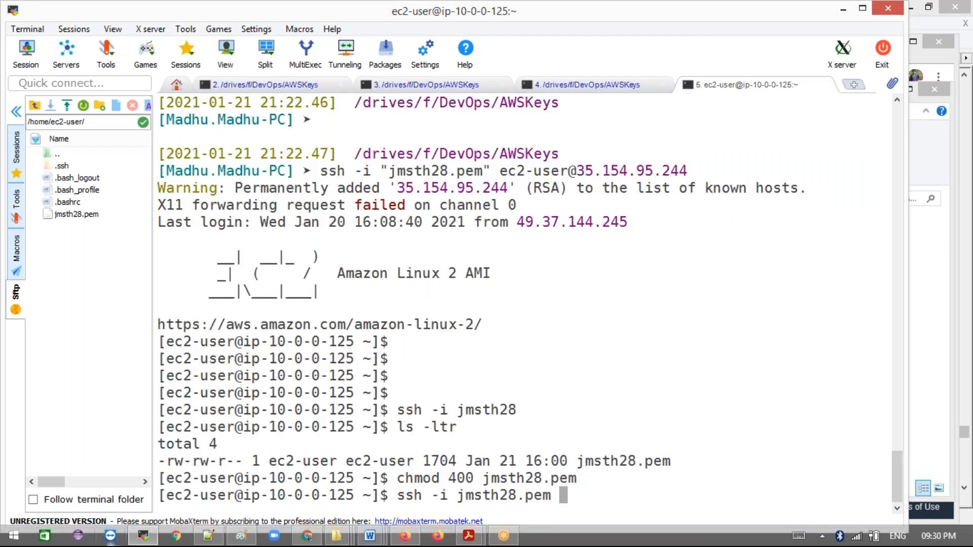
{"action": "left_click", "coordinate": [307, 536]}
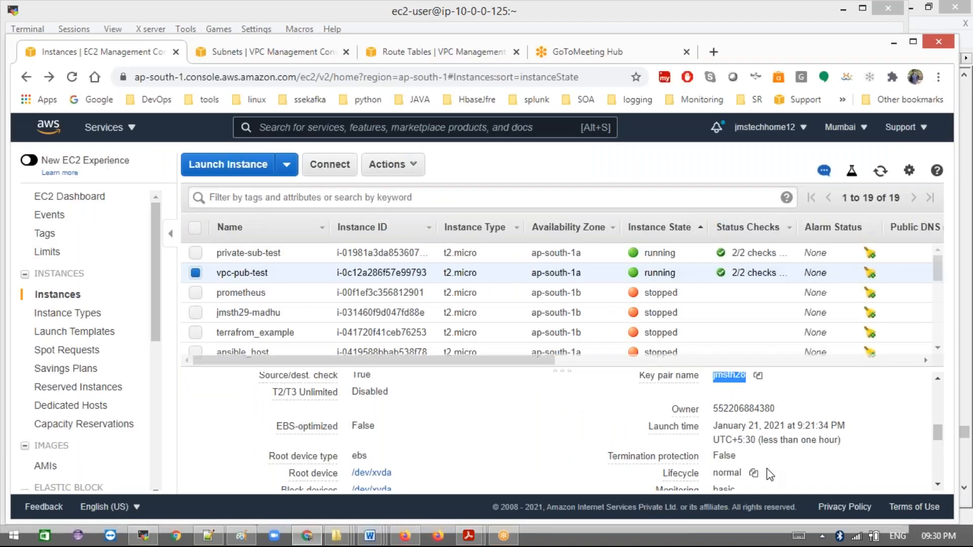
{"action": "scroll", "coordinate": [770, 475], "scroll_direction": "up", "scroll_amount": 1}
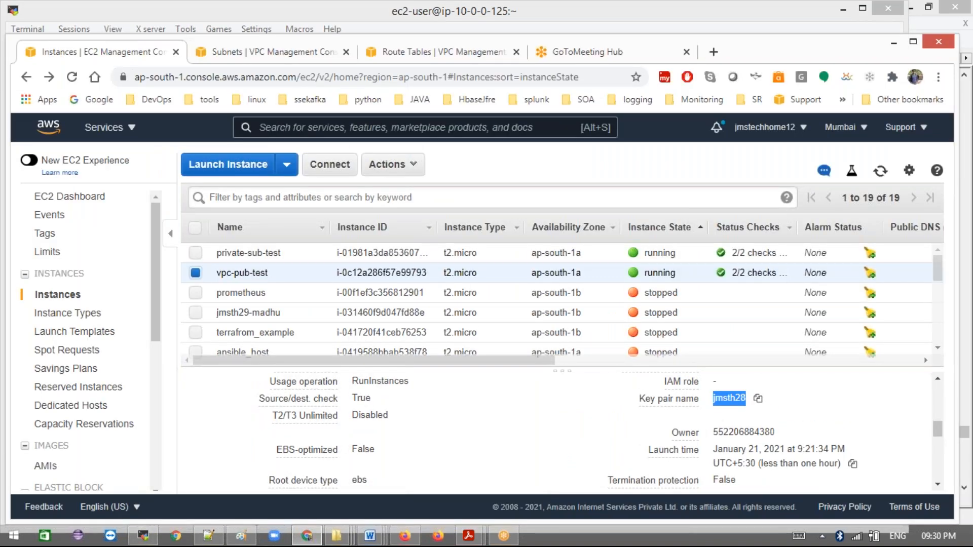
{"action": "key", "text": "alt+Tab"}
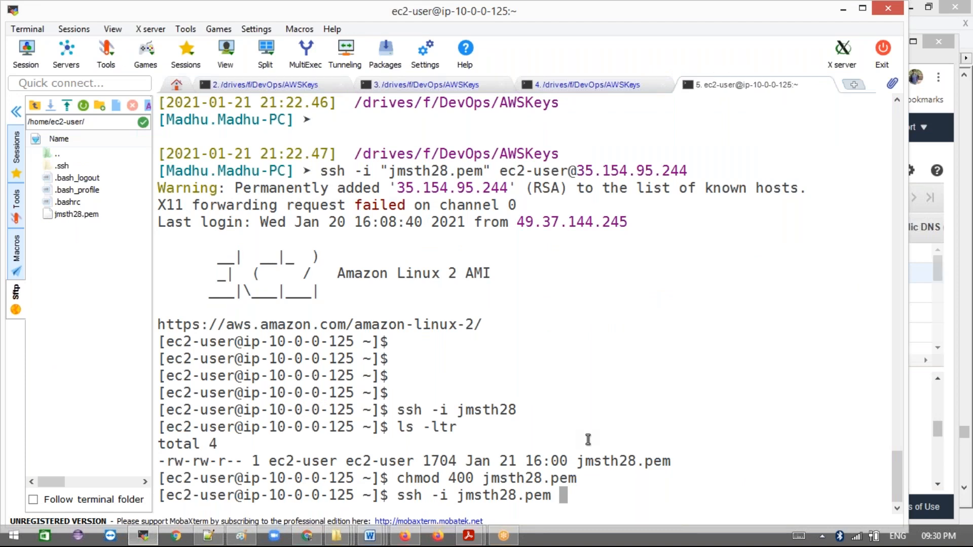
{"action": "type", "text": "ec2-use"}
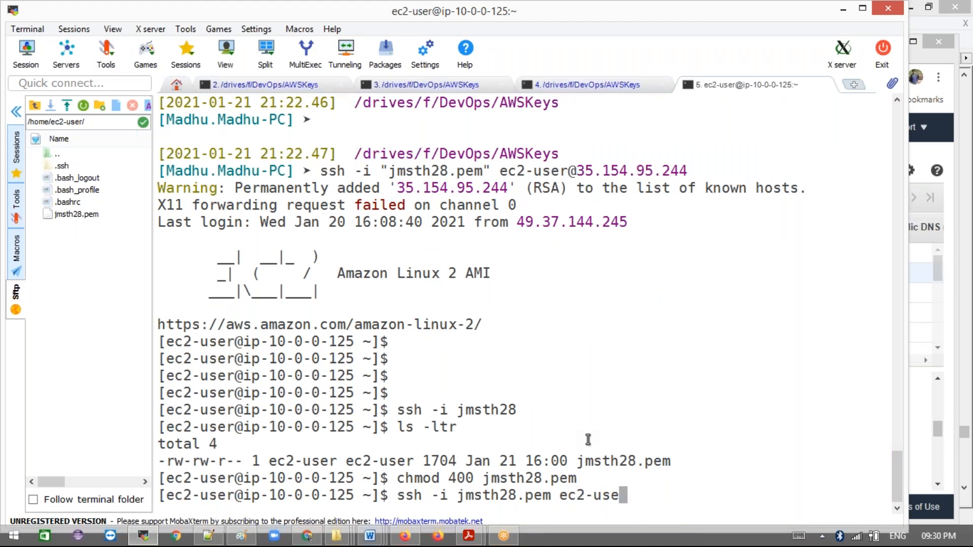
{"action": "type", "text": "r@"}
Step: Switch to the EC2 instance list in Chrome, select only private-sub-test and copy its private IP address
{"action": "key", "text": "alt+Tab"}
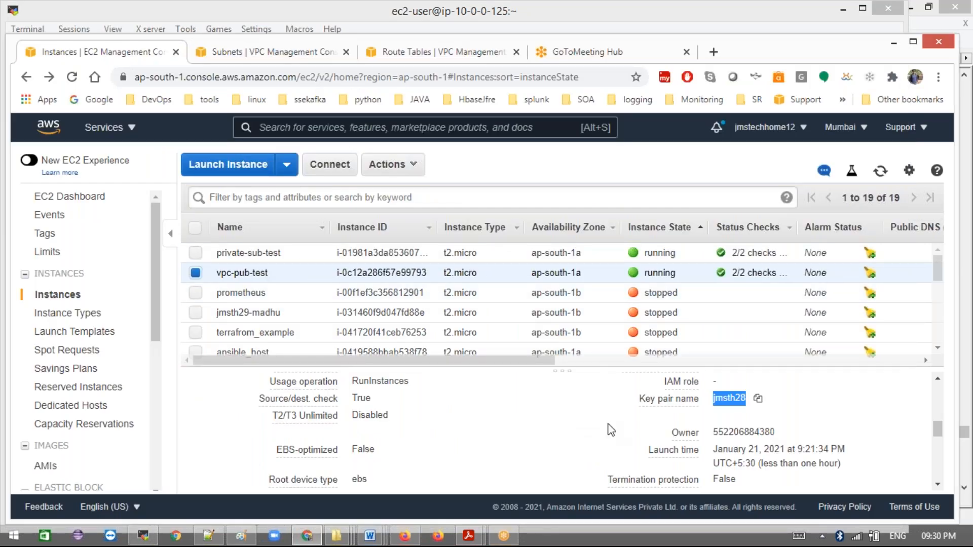
{"action": "scroll", "coordinate": [612, 430], "scroll_direction": "down", "scroll_amount": 3}
{"action": "scroll", "coordinate": [612, 430], "scroll_direction": "up", "scroll_amount": 5}
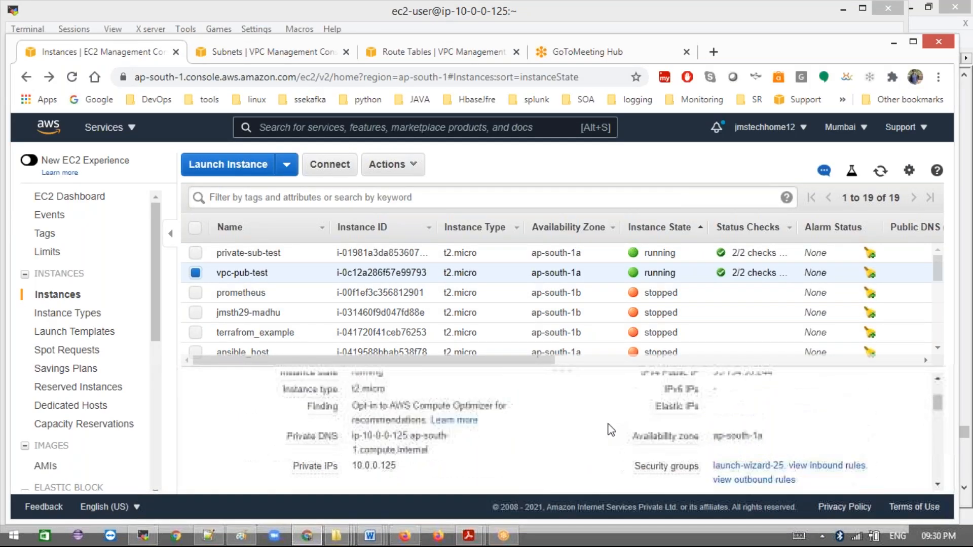
{"action": "scroll", "coordinate": [612, 430], "scroll_direction": "up", "scroll_amount": 3}
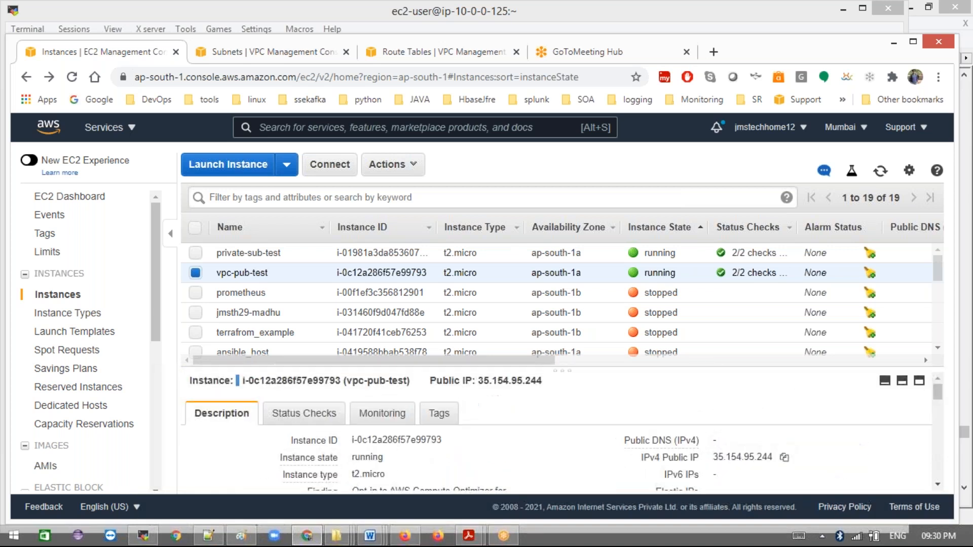
{"action": "left_click", "coordinate": [193, 256]}
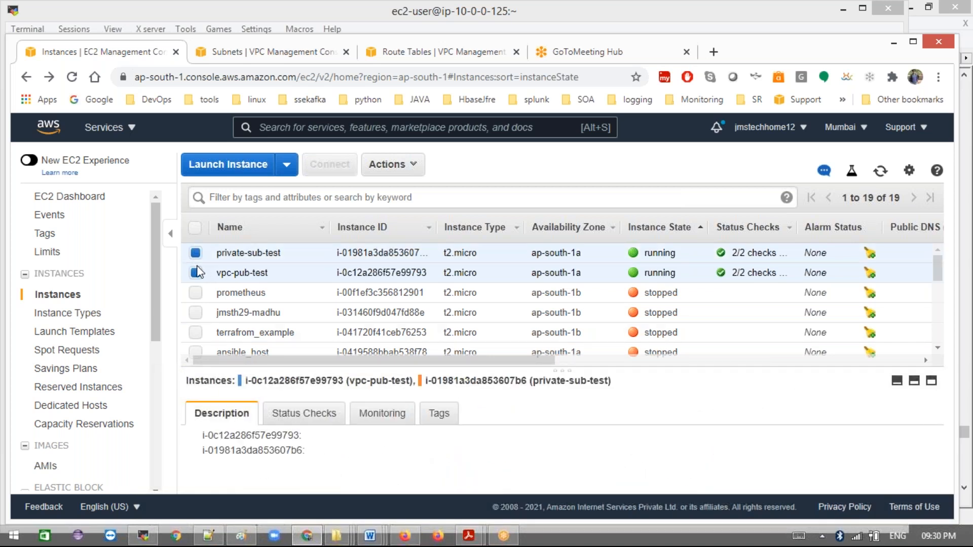
{"action": "left_click", "coordinate": [196, 273]}
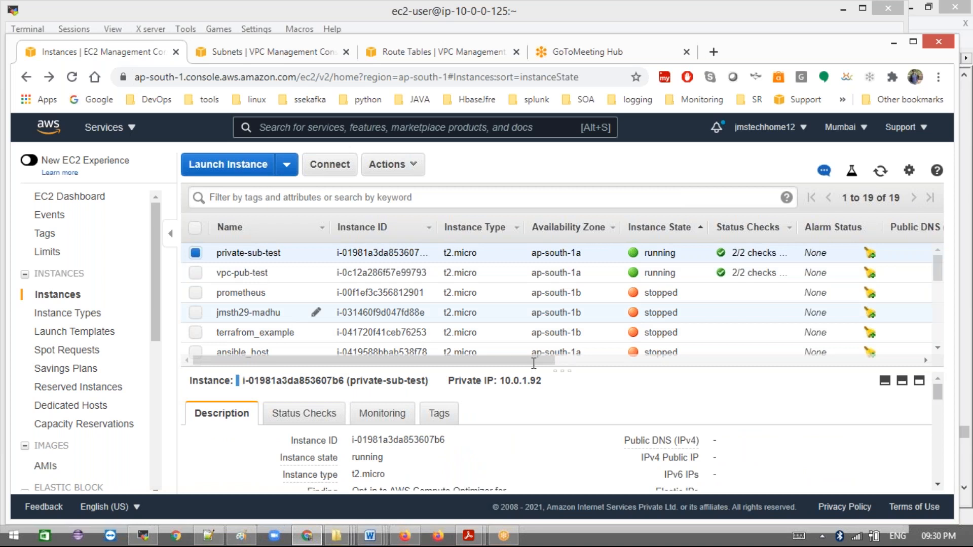
{"action": "scroll", "coordinate": [453, 466], "scroll_direction": "down", "scroll_amount": 1}
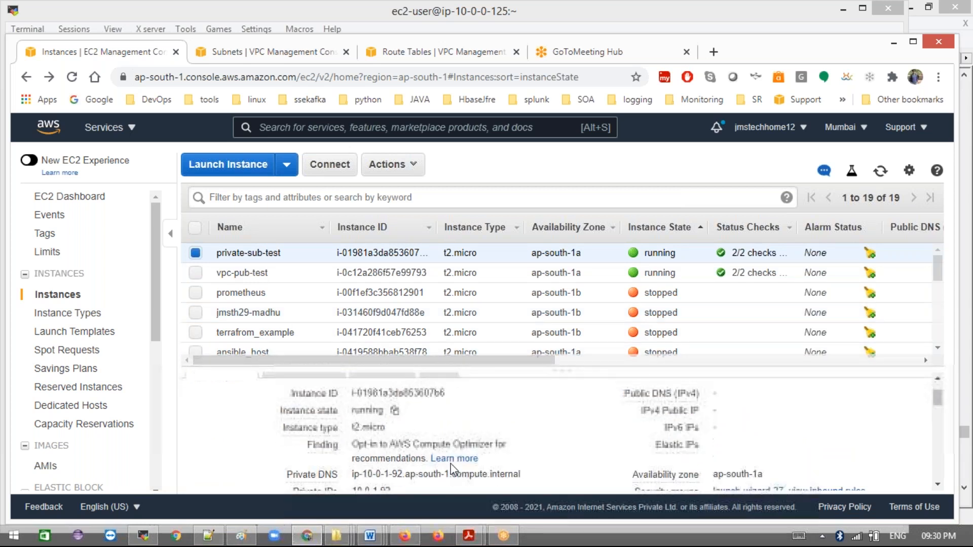
{"action": "scroll", "coordinate": [409, 430], "scroll_direction": "down", "scroll_amount": 1}
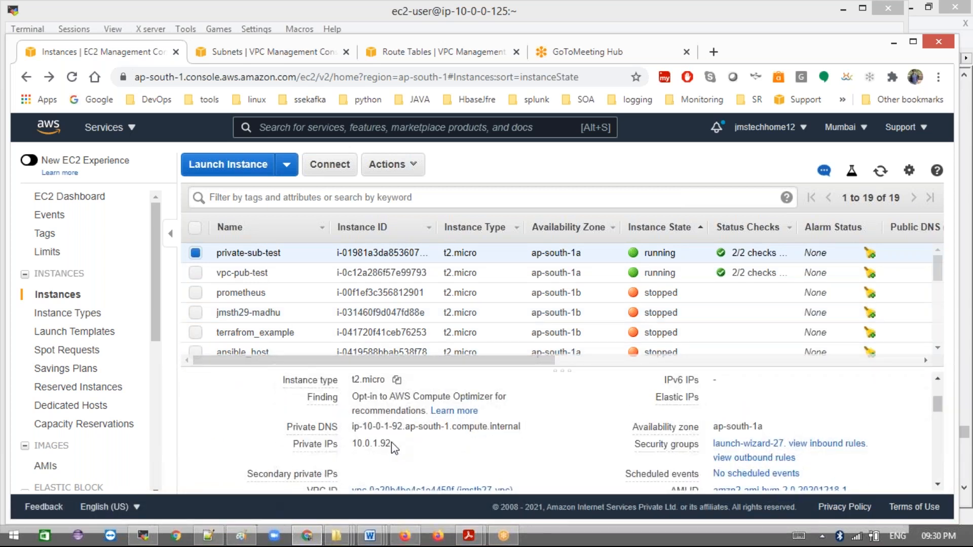
{"action": "left_click", "coordinate": [403, 445]}
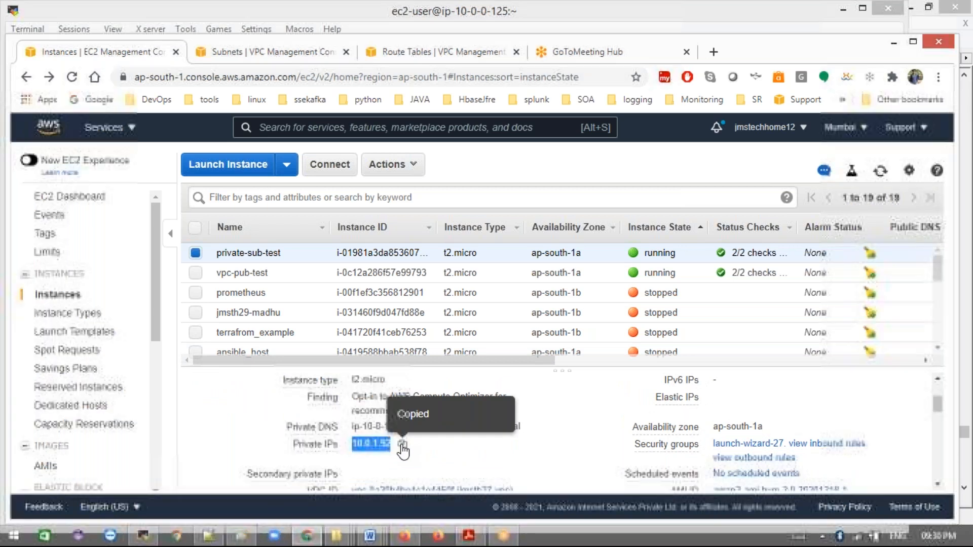
Step: Return to MobaXterm, complete the SSH command with 10.0.1.92, run it and accept the host key with yes
{"action": "key", "text": "alt+Tab"}
{"action": "right_click", "coordinate": [509, 346]}
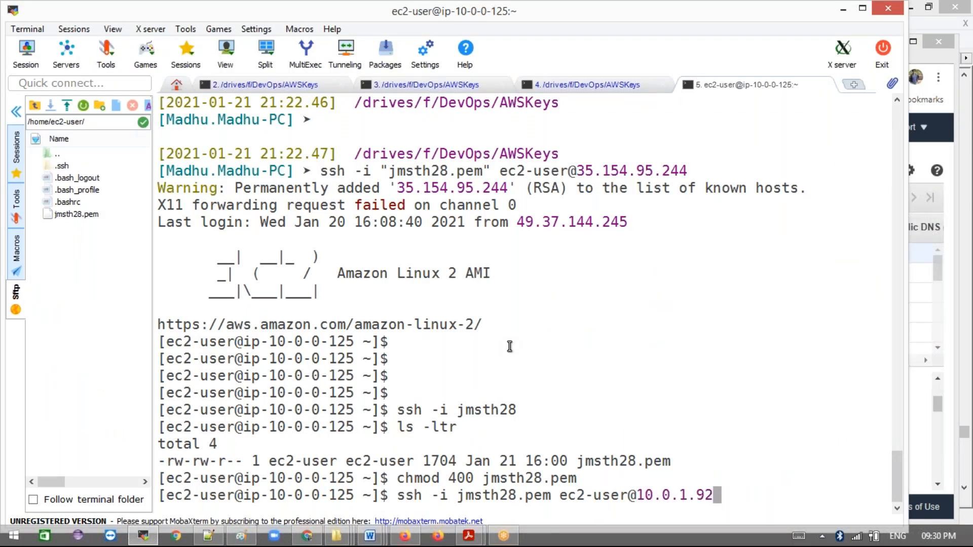
{"action": "key", "text": "Return"}
{"action": "type", "text": "yes"}
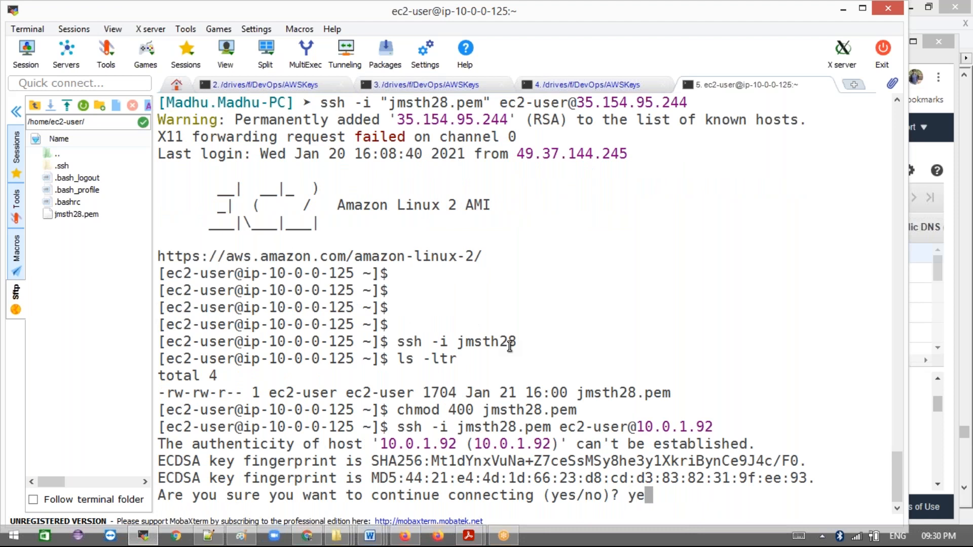
{"action": "key", "text": "Return"}
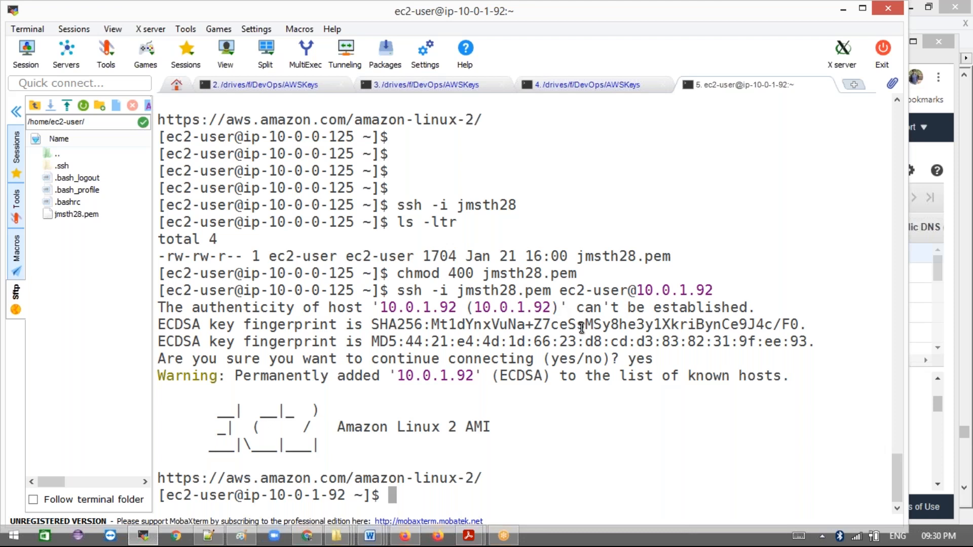
Step: Try to update the private instance's packages by running sudo yum upday -y
{"action": "key", "text": "alt+Tab"}
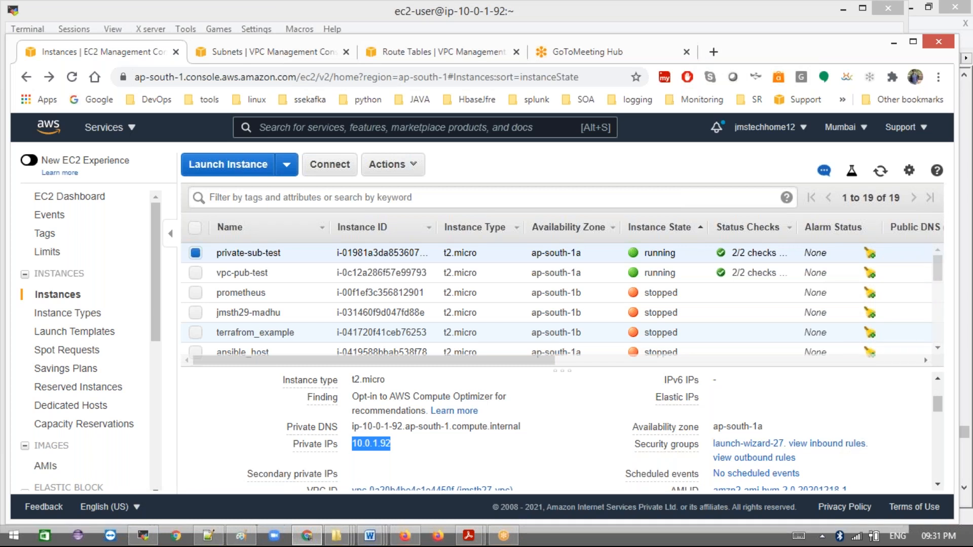
{"action": "key", "text": "alt+Tab"}
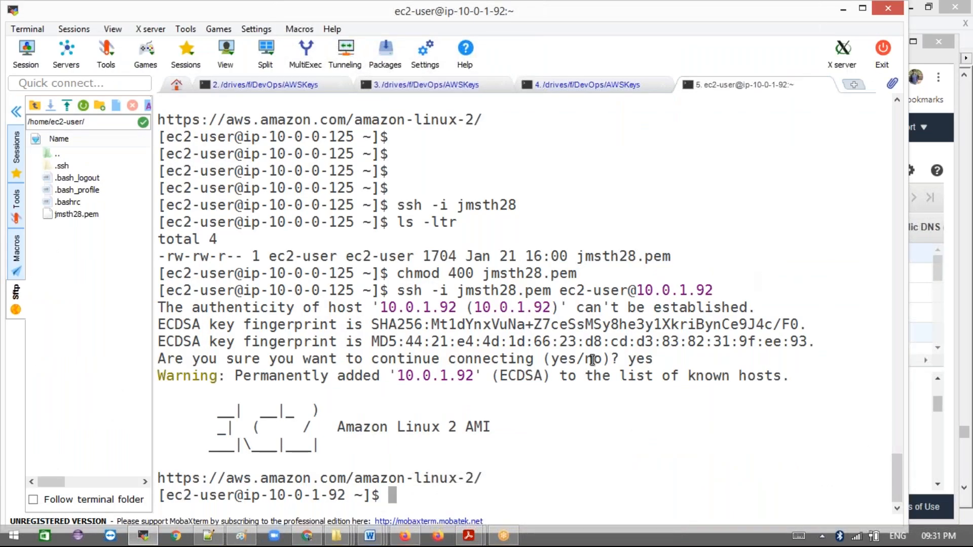
{"action": "type", "text": "s"}
{"action": "key", "text": "BackSpace"}
{"action": "type", "text": "sudo "}
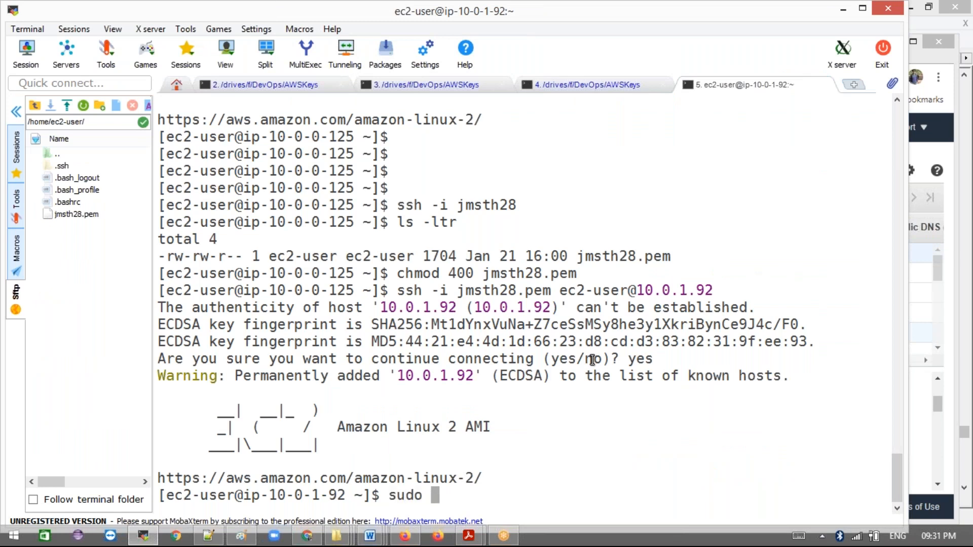
{"action": "type", "text": "yum i"}
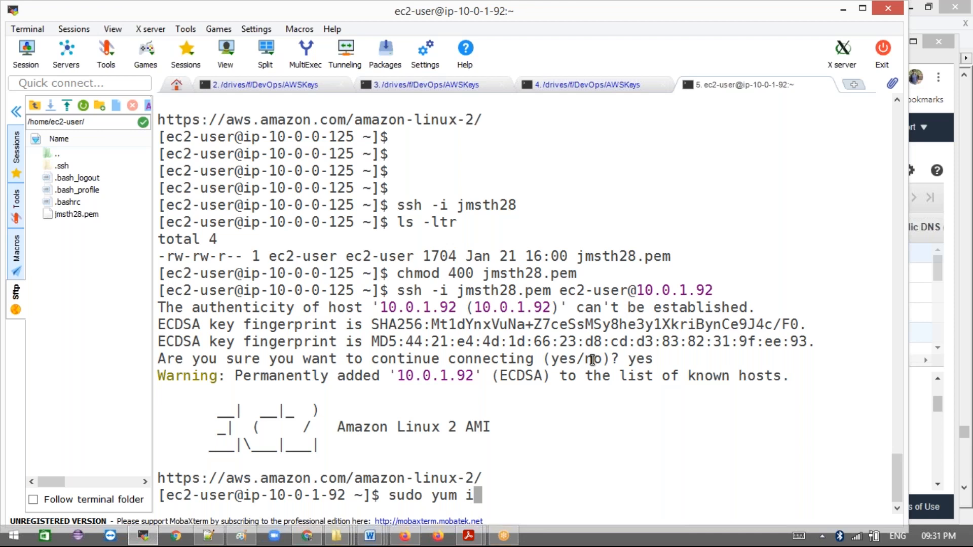
{"action": "key", "text": "BackSpace"}
{"action": "type", "text": "upday -"}
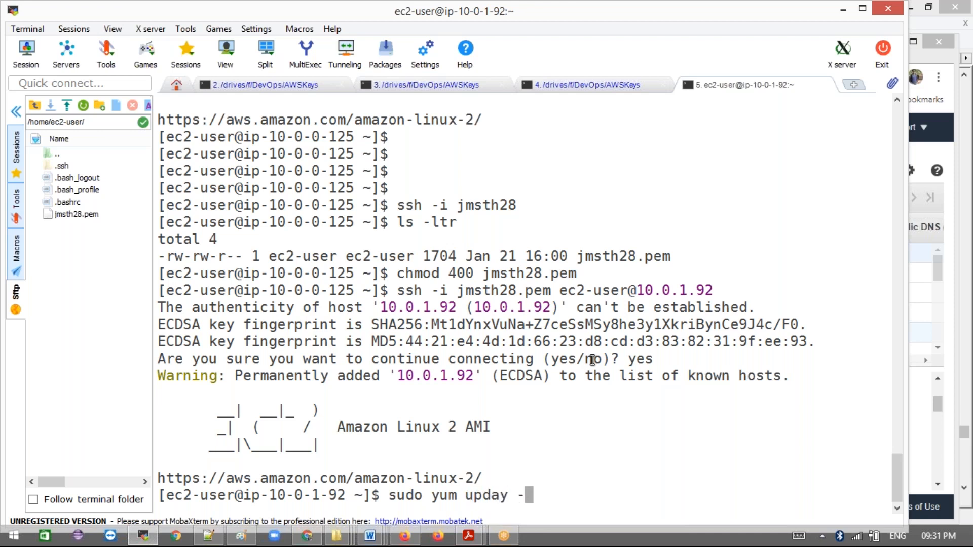
{"action": "type", "text": "y"}
{"action": "key", "text": "Return"}
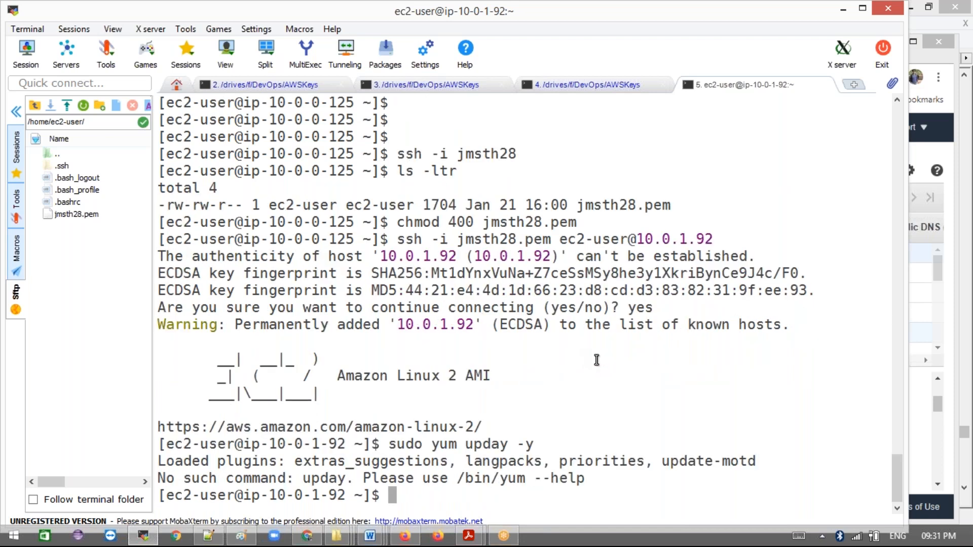
Step: Correct the previous command to sudo yum update -y and run it on the private instance
{"action": "key", "text": "Up"}
{"action": "key", "text": "Left"}
{"action": "key", "text": "Left"}
{"action": "key", "text": "BackSpace"}
{"action": "type", "text": "t"}
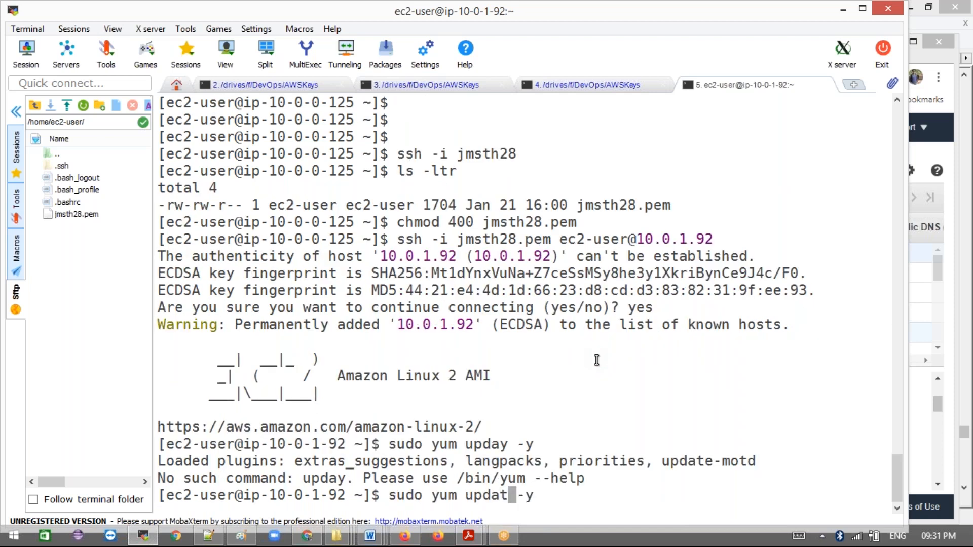
{"action": "type", "text": "e"}
{"action": "key", "text": "Return"}
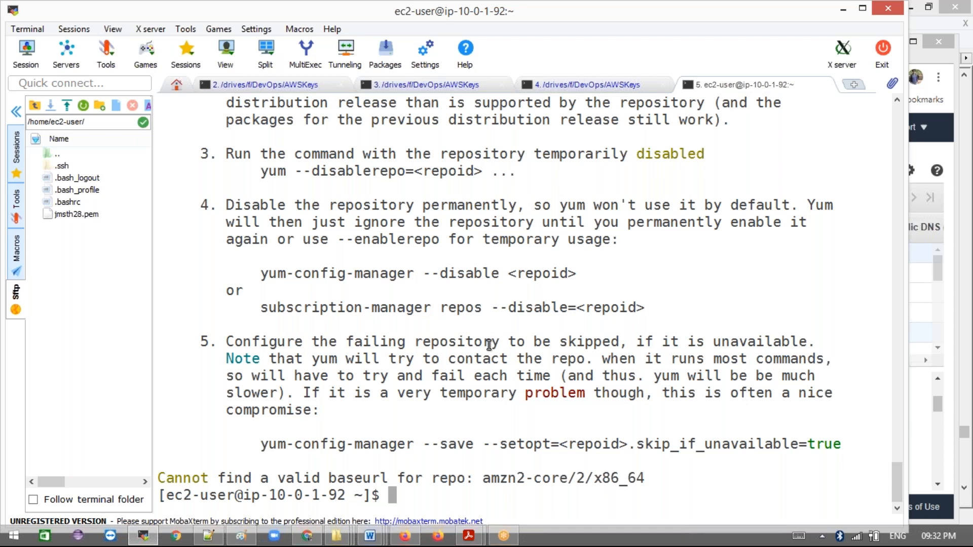
{"action": "type", "text": "sudo"}
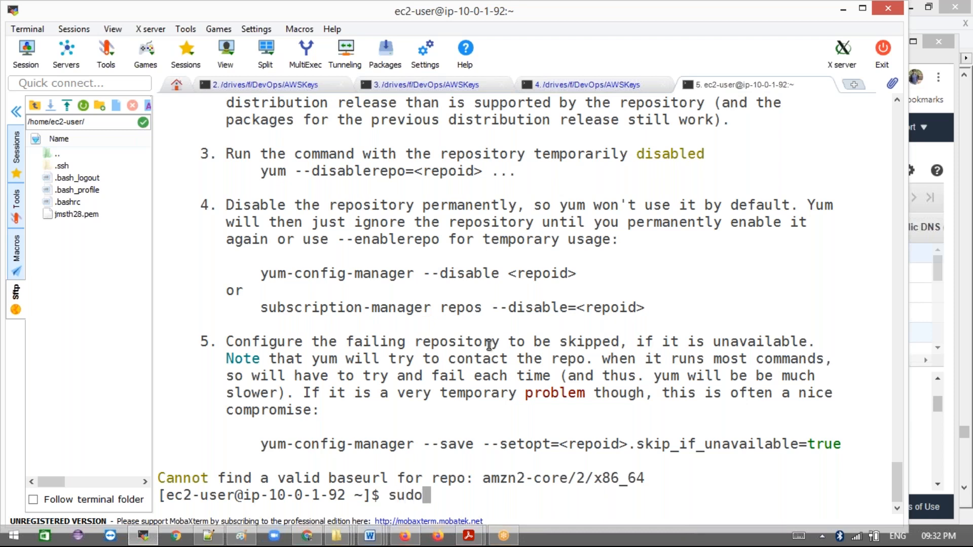
{"action": "key", "text": "BackSpace"}
{"action": "key", "text": "BackSpace"}
{"action": "key", "text": "BackSpace"}
{"action": "key", "text": "BackSpace"}
{"action": "key", "text": "BackSpace"}
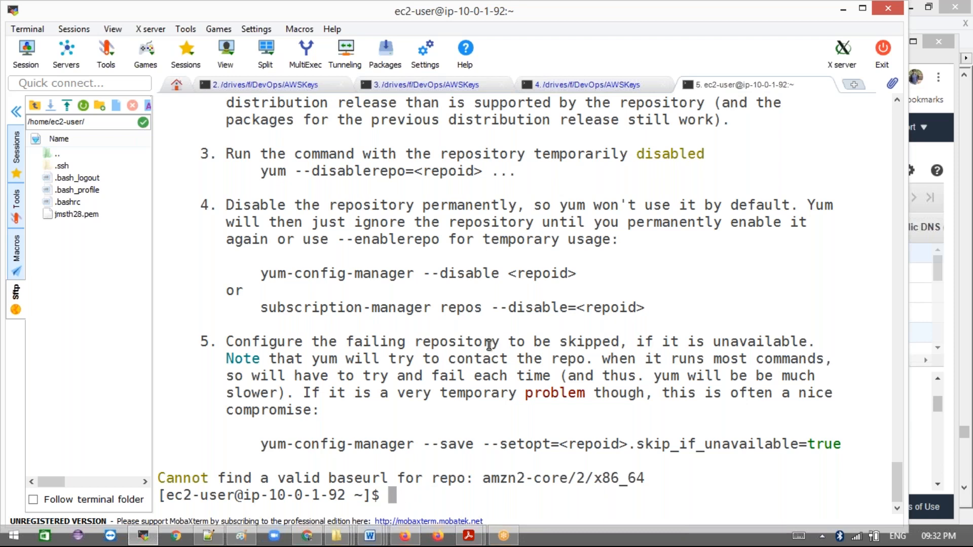
{"action": "type", "text": "ping"}
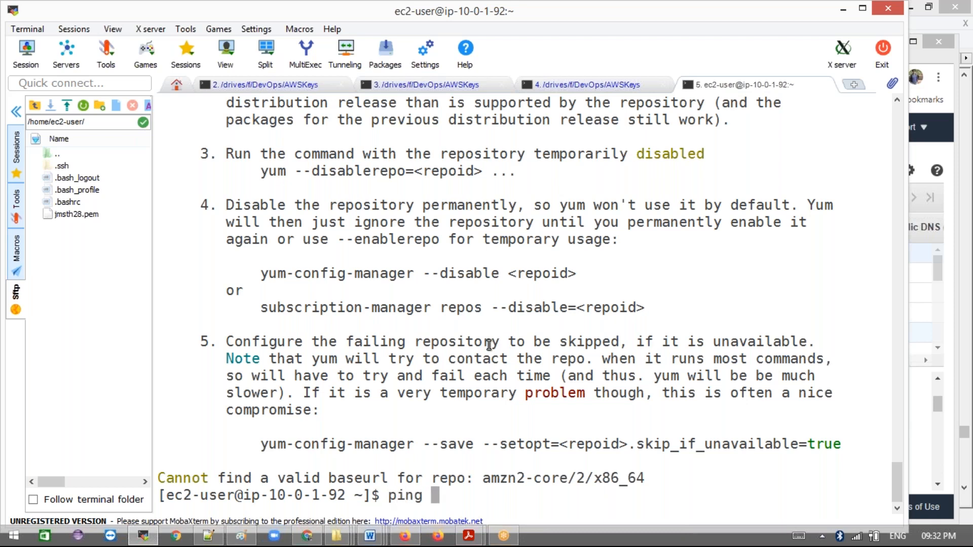
{"action": "type", "text": " www"}
{"action": "type", "text": ".googl"}
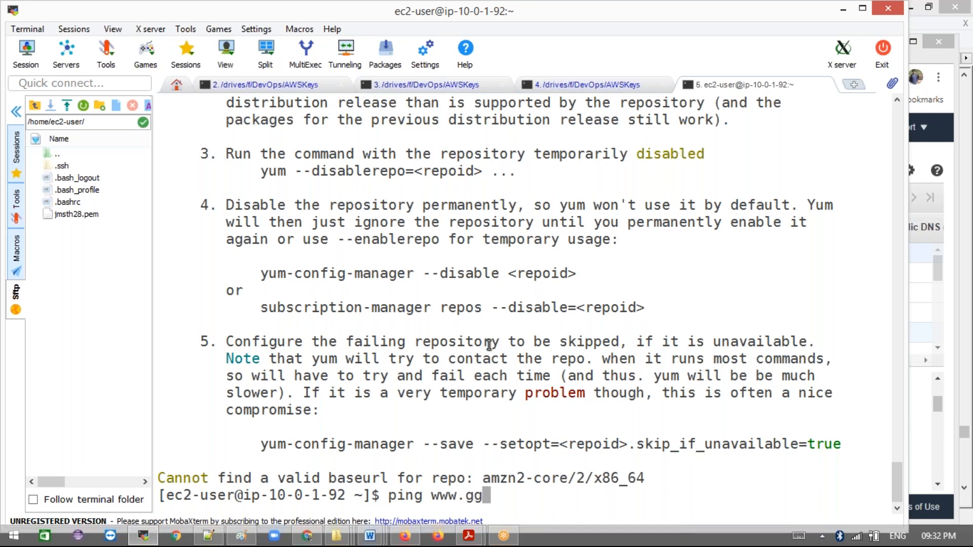
{"action": "type", "text": "e.com"}
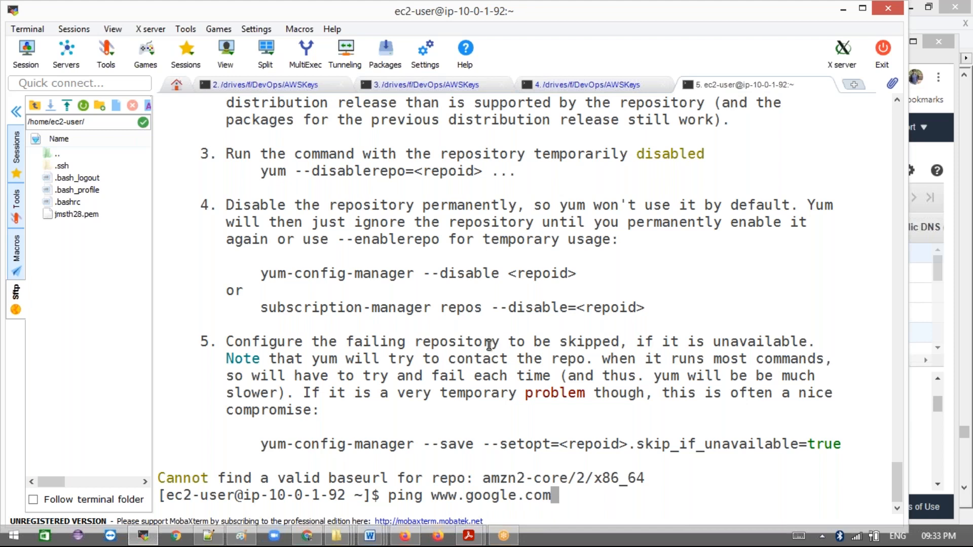
{"action": "key", "text": "Return"}
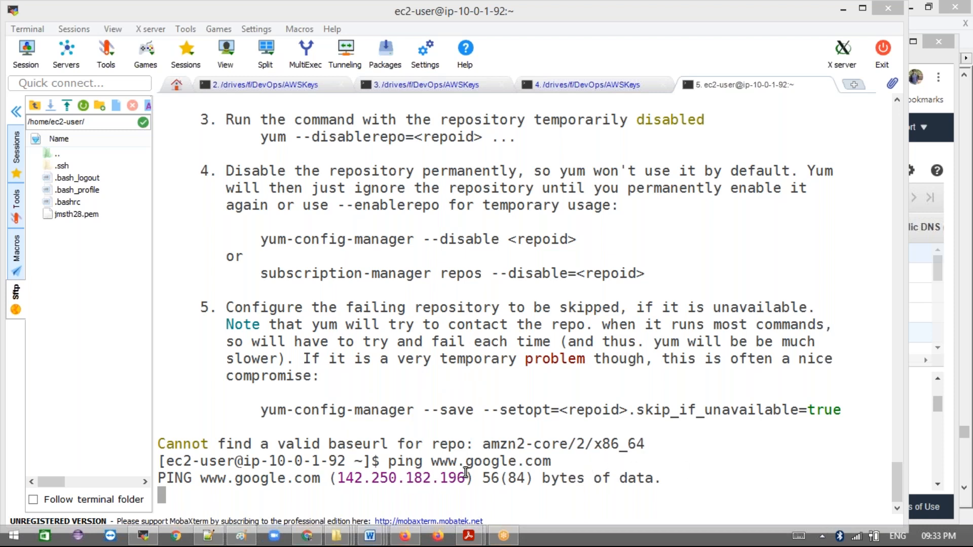
{"action": "left_click_drag", "start_coordinate": [202, 478], "coordinate": [634, 477]}
{"action": "left_click", "coordinate": [307, 536]}
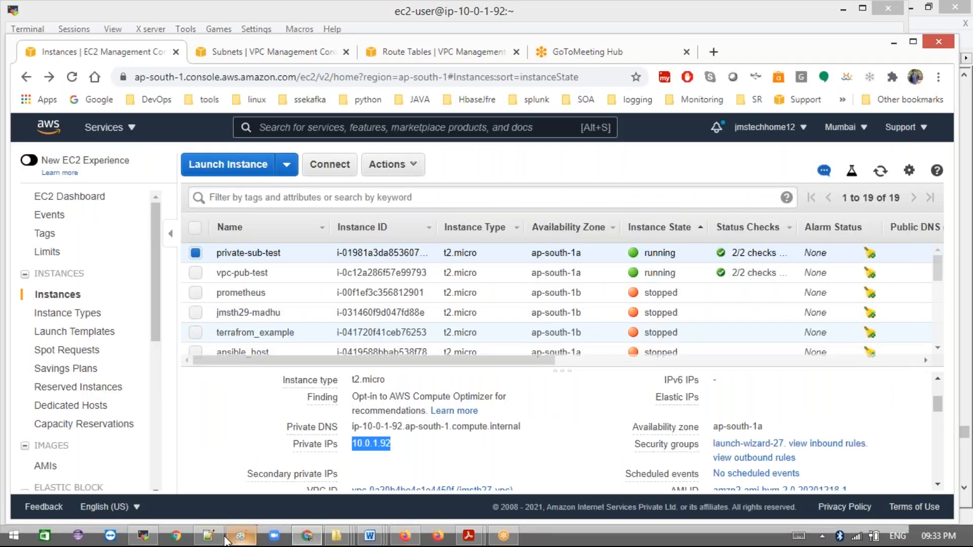
{"action": "left_click", "coordinate": [143, 535]}
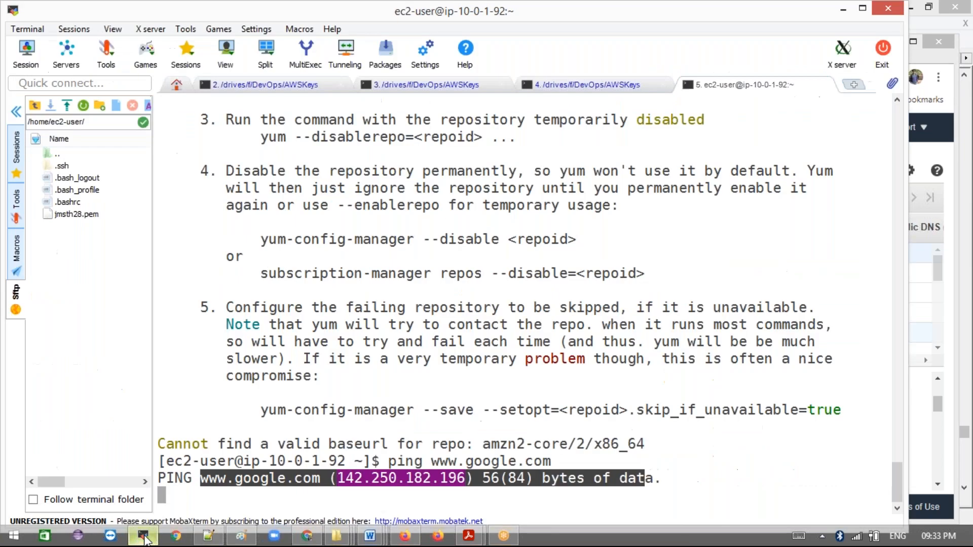
{"action": "left_click", "coordinate": [491, 349]}
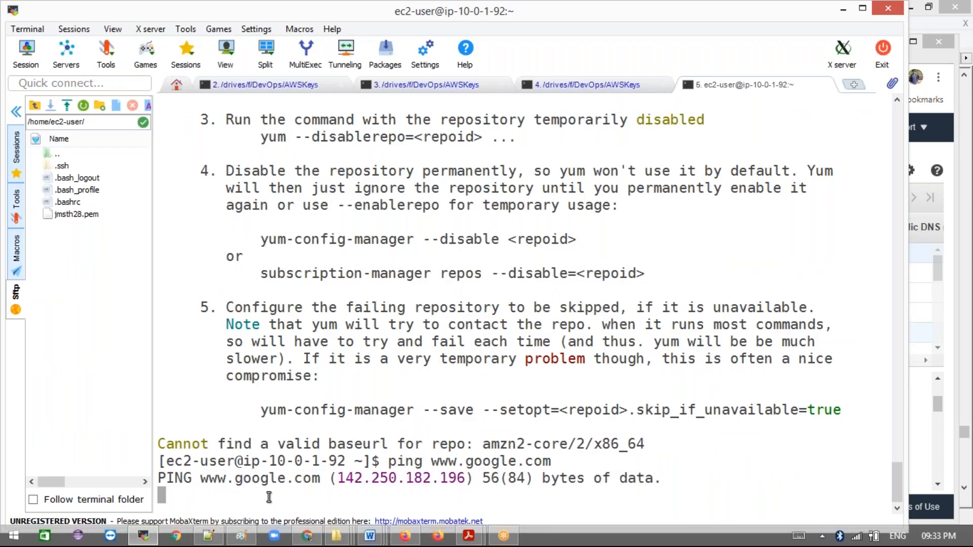
{"action": "key", "text": "ctrl+c"}
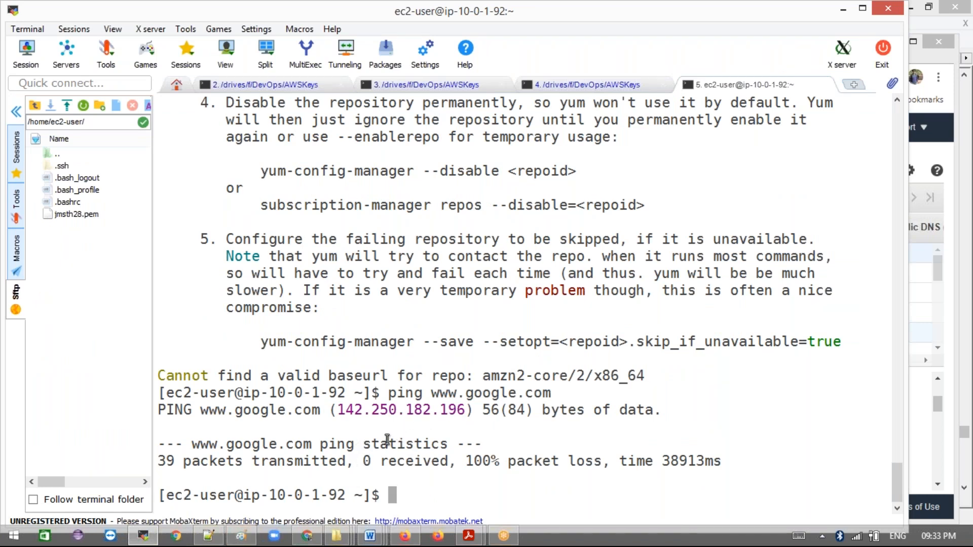
Step: Highlight the ping statistics output in the terminal and switch to the VPC network diagram in Paint
{"action": "left_click_drag", "start_coordinate": [364, 456], "coordinate": [420, 456]}
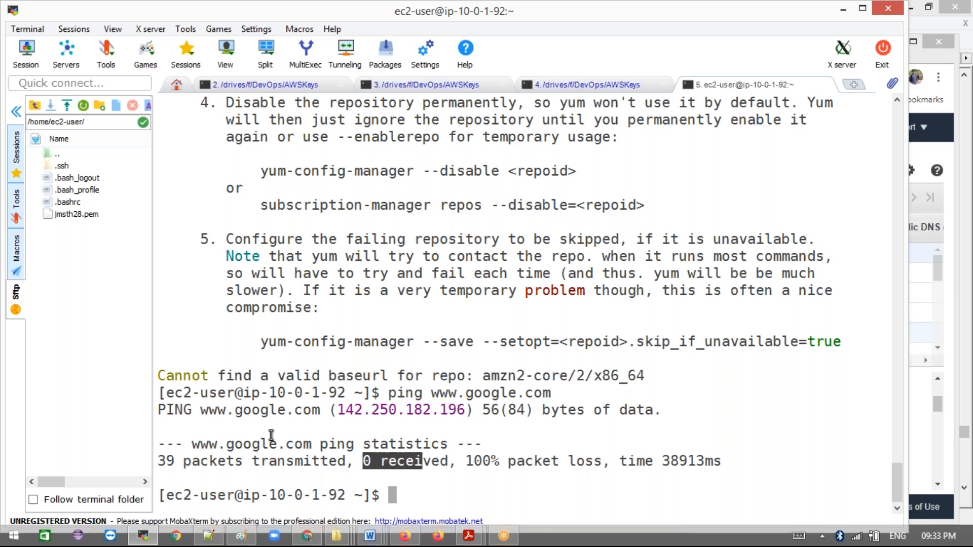
{"action": "left_click", "coordinate": [207, 410], "text": "shift"}
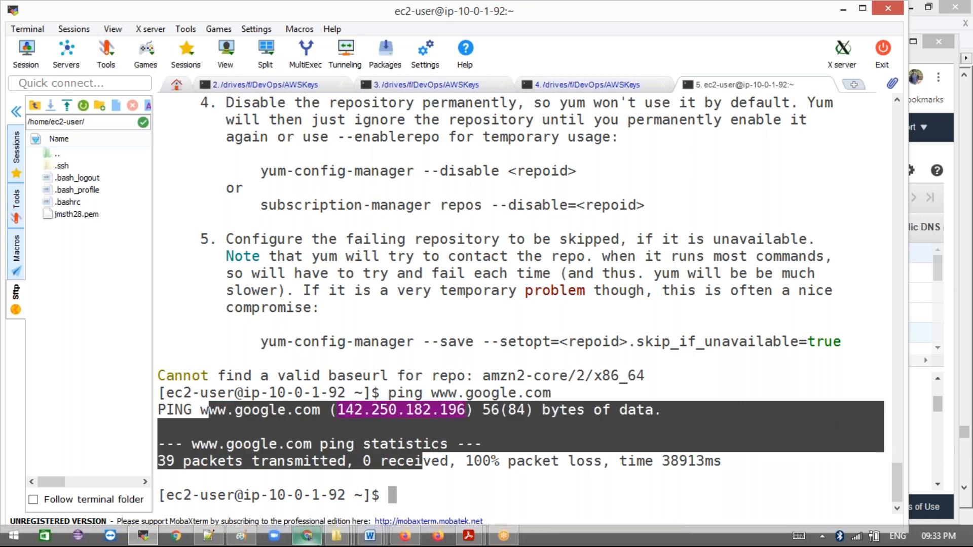
{"action": "left_click", "coordinate": [306, 535]}
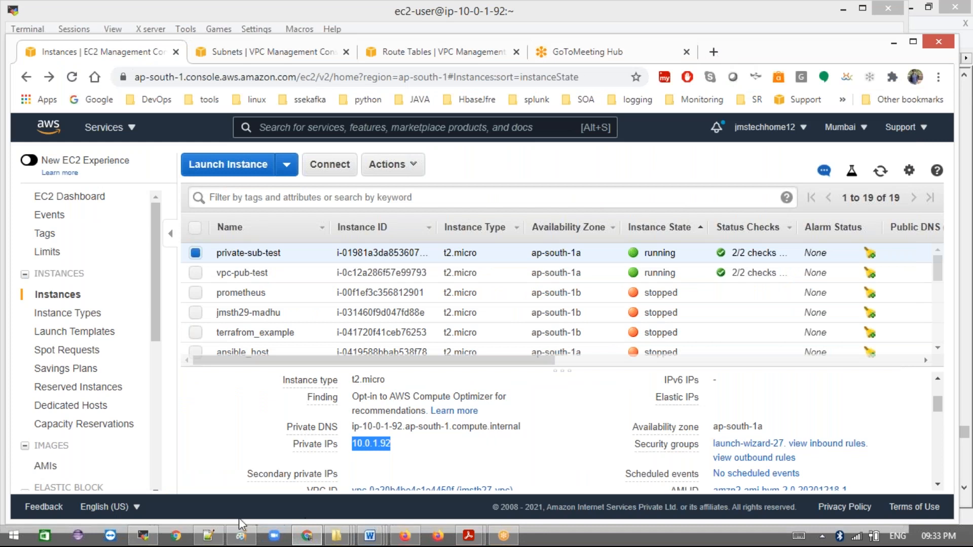
{"action": "left_click", "coordinate": [248, 540]}
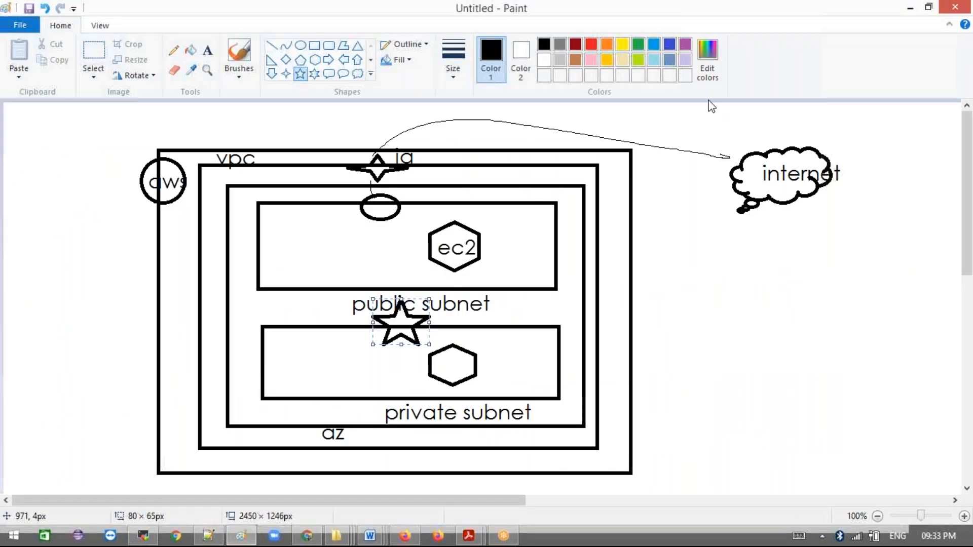
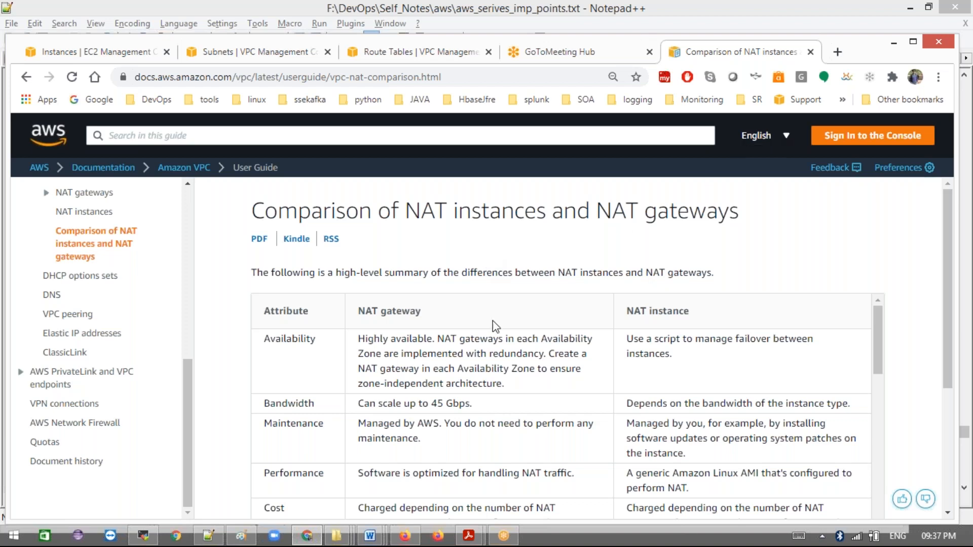
{"action": "scroll", "coordinate": [496, 326], "scroll_direction": "down", "scroll_amount": 1}
{"action": "scroll", "coordinate": [496, 325], "scroll_direction": "up", "scroll_amount": 1}
{"action": "scroll", "coordinate": [836, 256], "scroll_direction": "down", "scroll_amount": 1}
{"action": "scroll", "coordinate": [836, 256], "scroll_direction": "up", "scroll_amount": 1}
Step: Search Google for pagerduty in a new Chrome tab
{"action": "left_click", "coordinate": [837, 52]}
{"action": "left_click", "coordinate": [566, 77]}
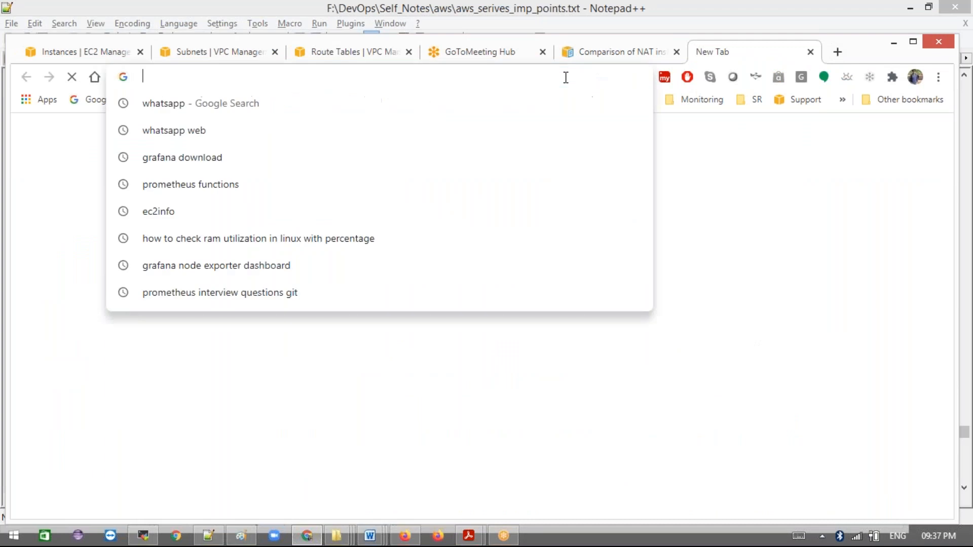
{"action": "type", "text": "pagerduty"}
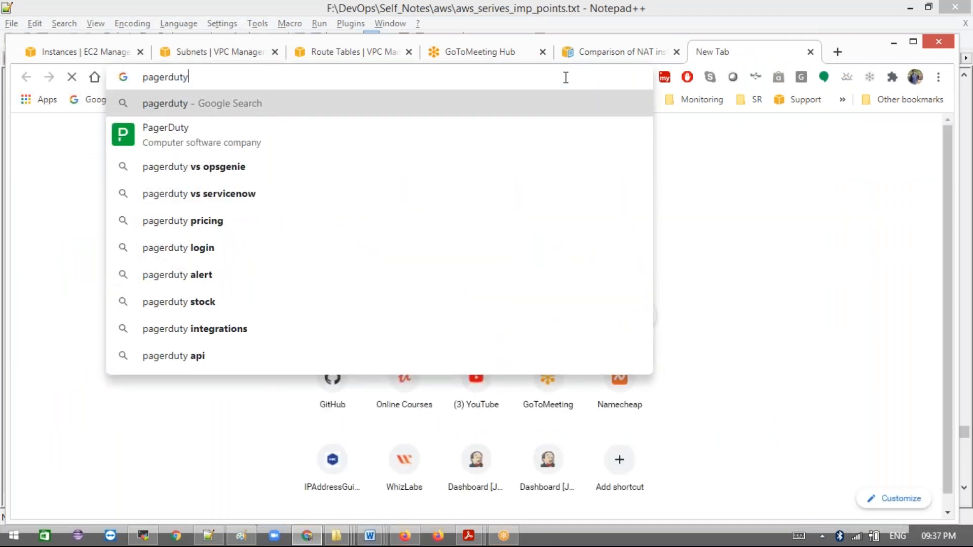
{"action": "key", "text": "Return"}
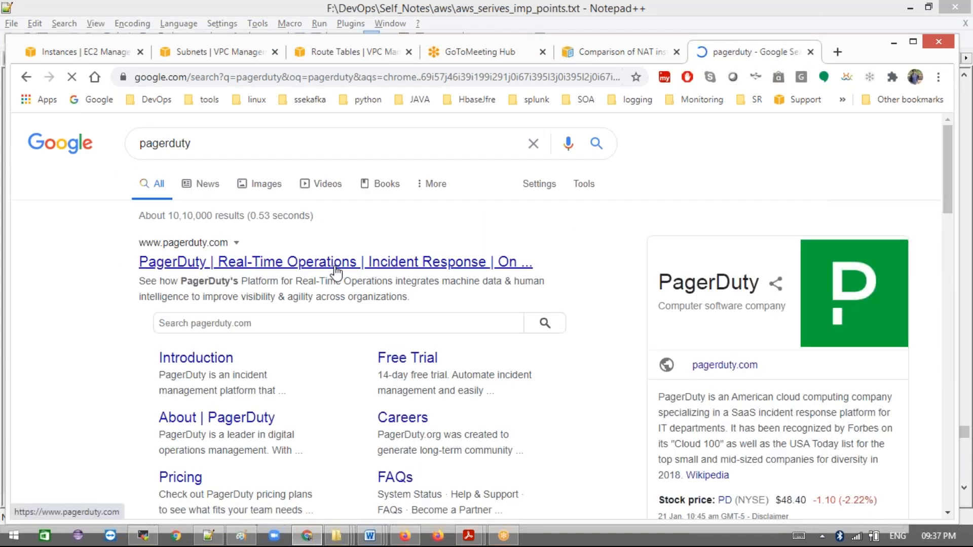
{"action": "left_click", "coordinate": [317, 144]}
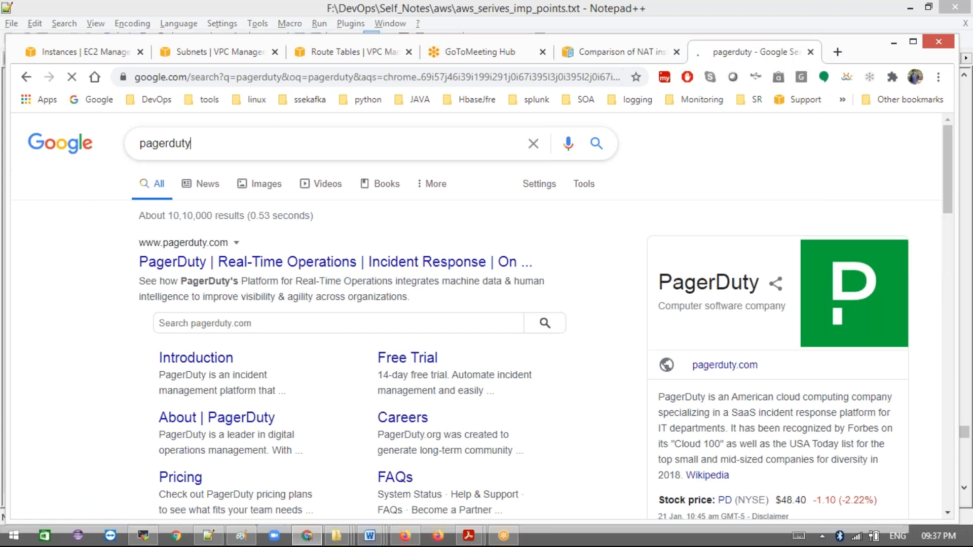
{"action": "left_click", "coordinate": [317, 78]}
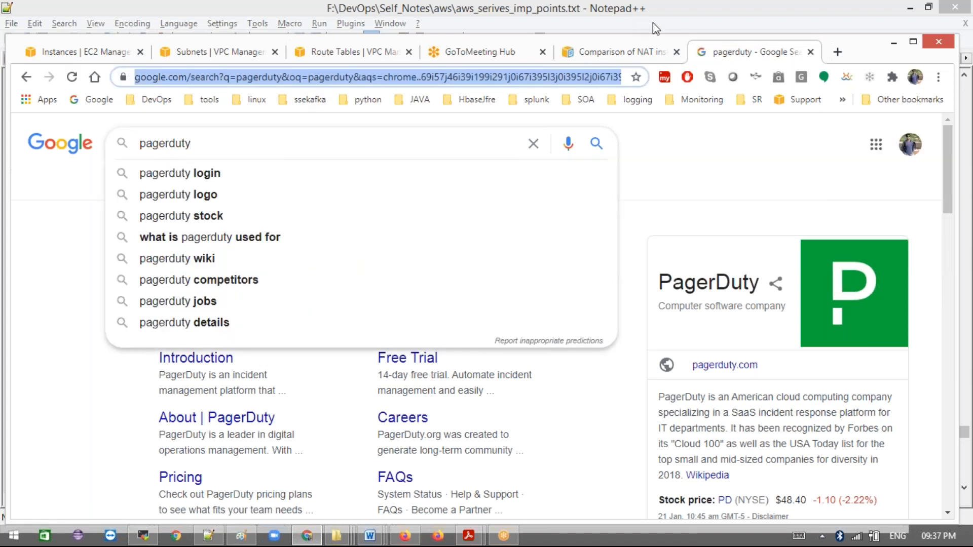
{"action": "left_click", "coordinate": [674, 23]}
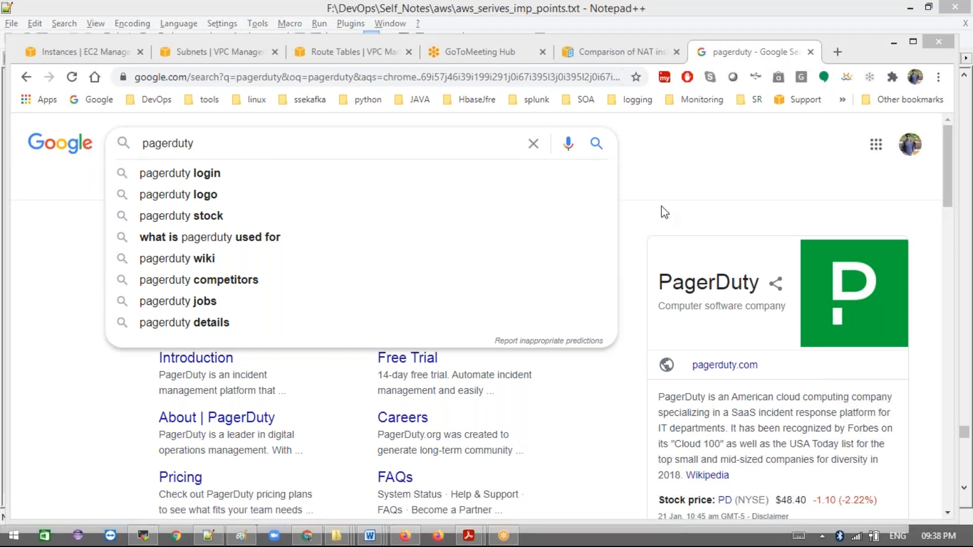
{"action": "left_click", "coordinate": [647, 160]}
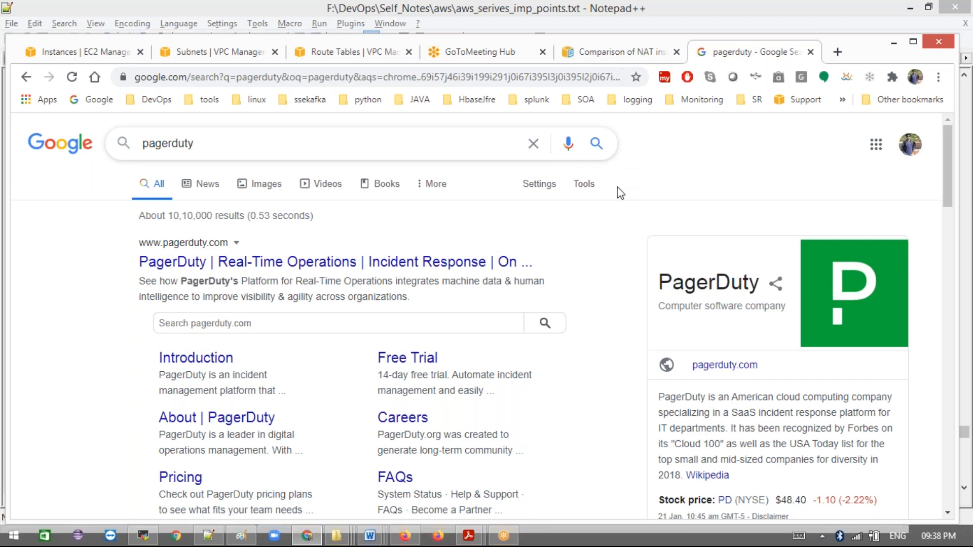
Step: Return to the AWS NAT comparison page and examine the Availability and Maintenance rows for NAT gateways and NAT instances
{"action": "left_click", "coordinate": [613, 55]}
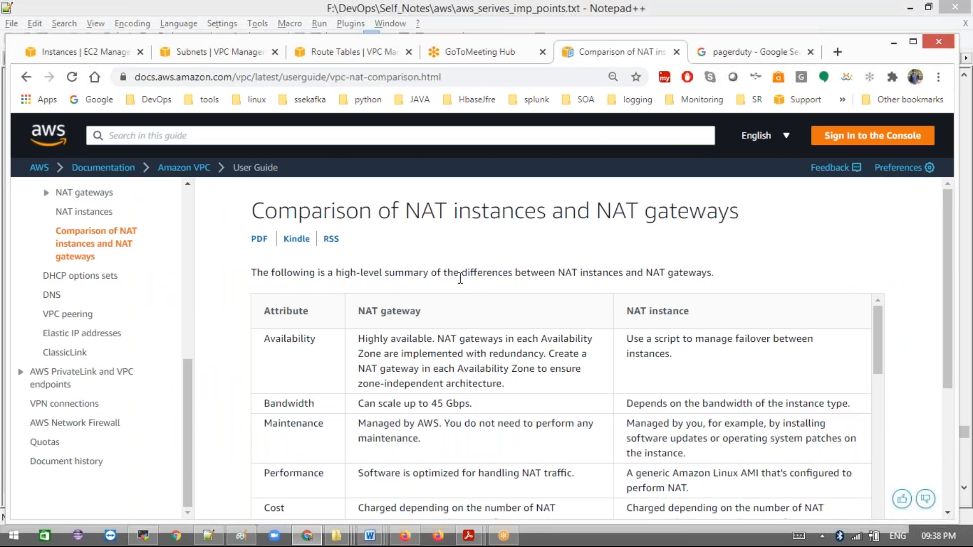
{"action": "left_click", "coordinate": [718, 62]}
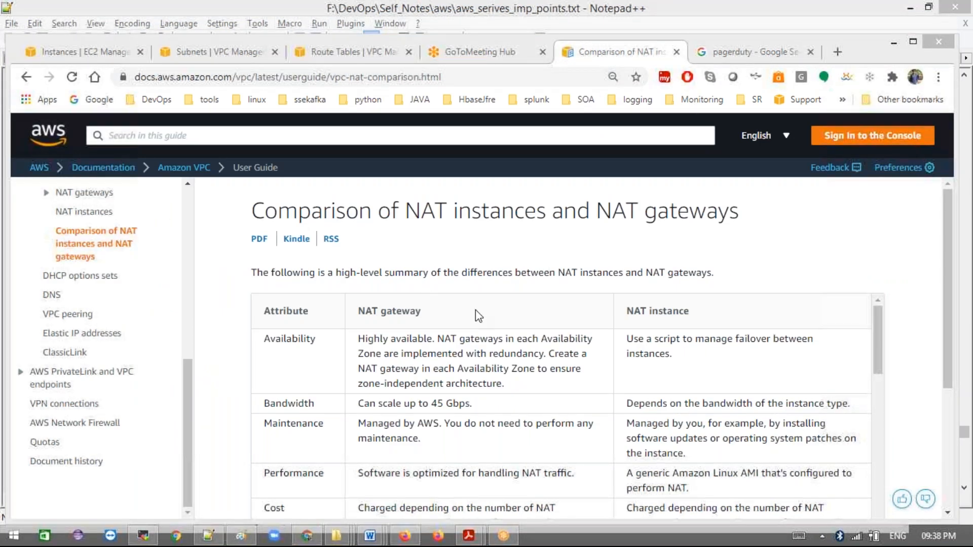
{"action": "left_click_drag", "start_coordinate": [412, 339], "coordinate": [451, 338]}
{"action": "left_click_drag", "start_coordinate": [637, 339], "coordinate": [747, 367]}
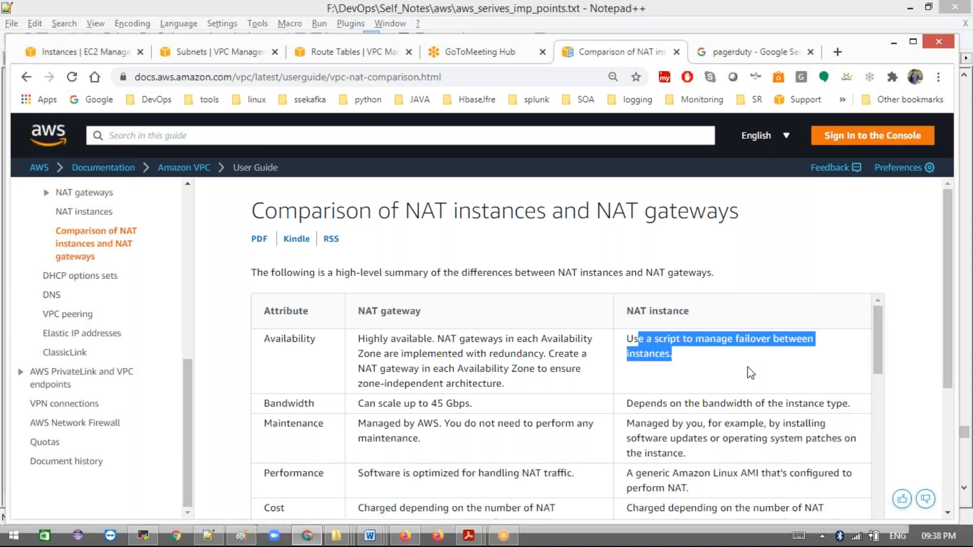
{"action": "left_click", "coordinate": [747, 367]}
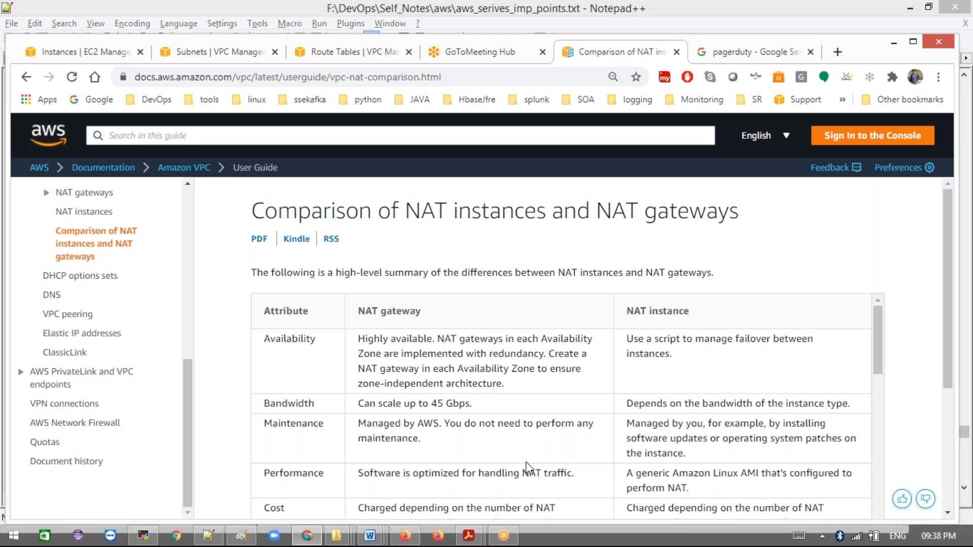
{"action": "left_click_drag", "start_coordinate": [421, 441], "coordinate": [403, 440]}
{"action": "left_click_drag", "start_coordinate": [637, 439], "coordinate": [696, 459]}
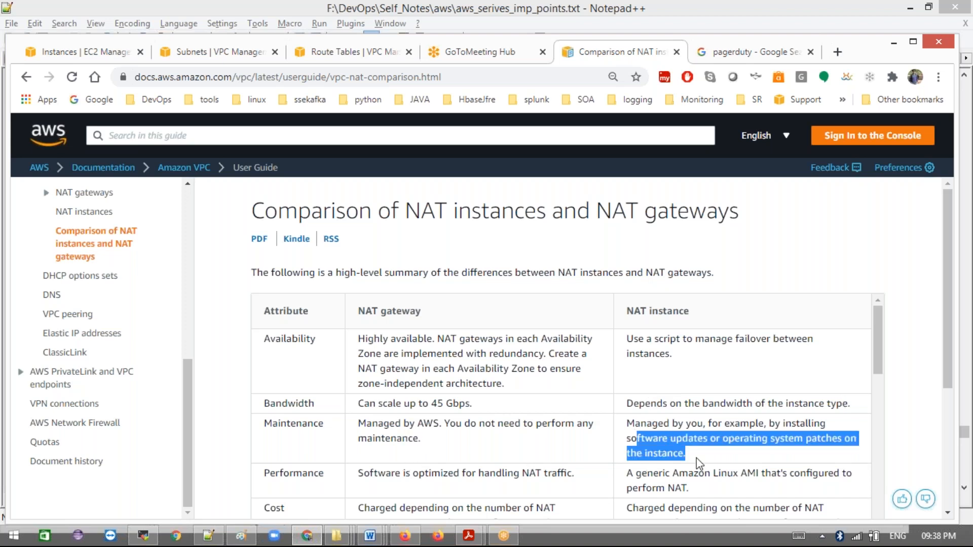
Step: Examine the remaining rows of the NAT comparison table, highlight the NAT gateway column heading, and check the NAT Gateway notes in Notepad++
{"action": "left_click", "coordinate": [904, 395]}
{"action": "scroll", "coordinate": [905, 394], "scroll_direction": "down", "scroll_amount": 4}
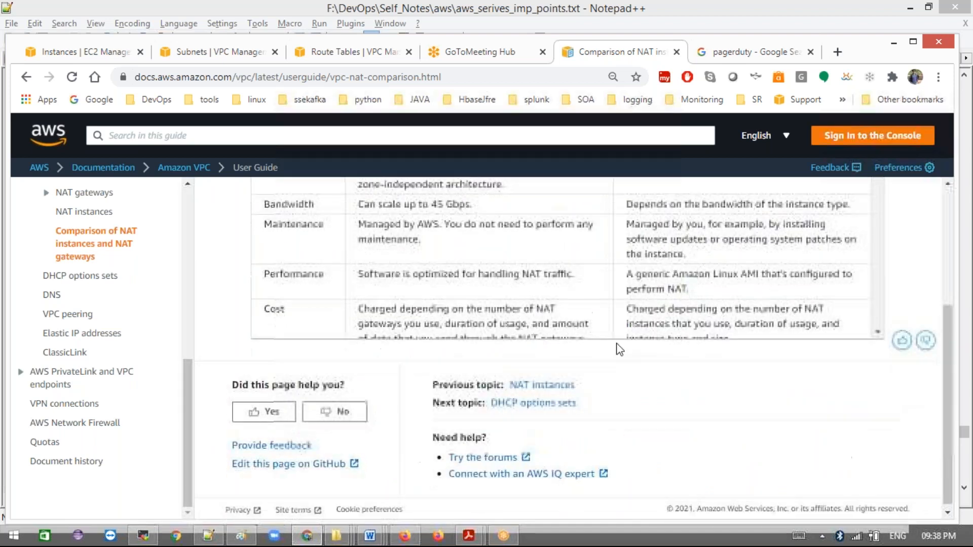
{"action": "scroll", "coordinate": [536, 309], "scroll_direction": "down", "scroll_amount": 8}
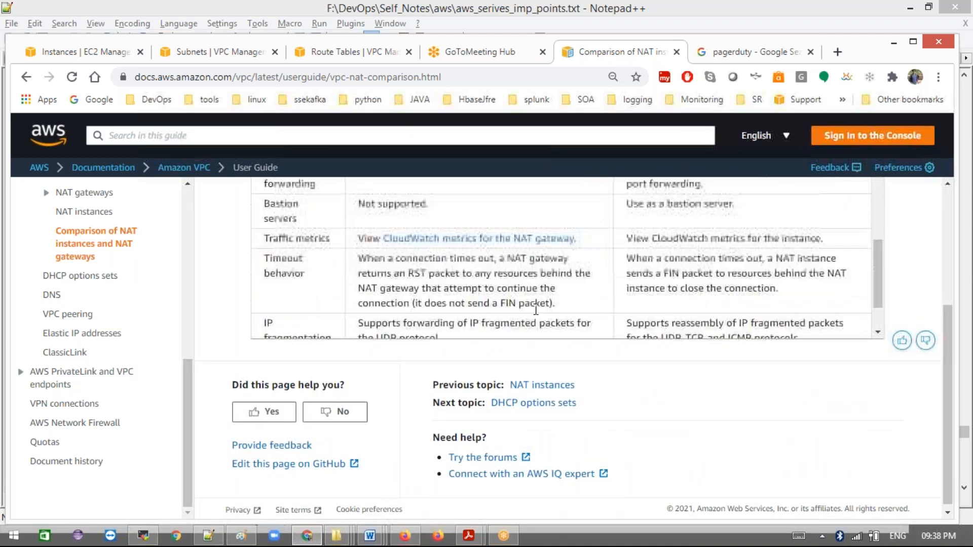
{"action": "scroll", "coordinate": [535, 308], "scroll_direction": "up", "scroll_amount": 8}
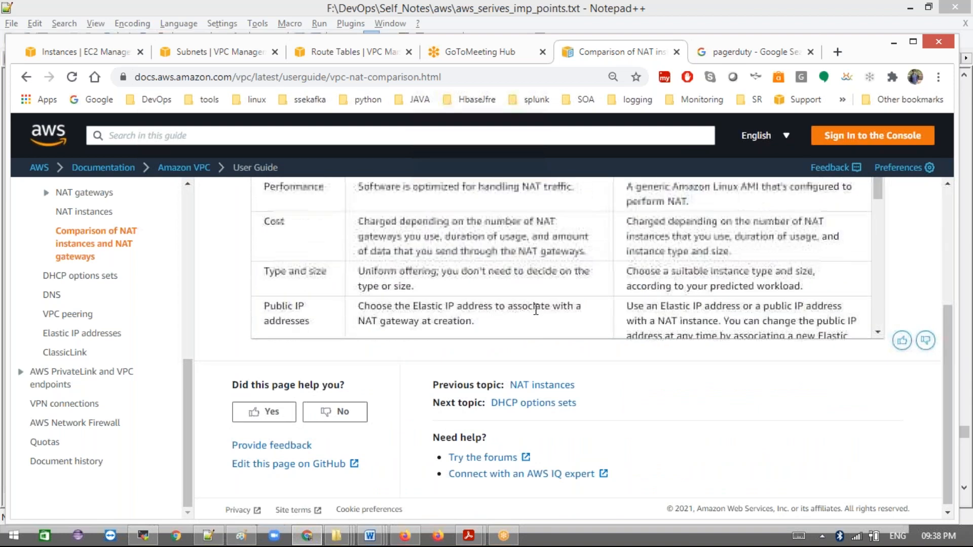
{"action": "right_click", "coordinate": [536, 308]}
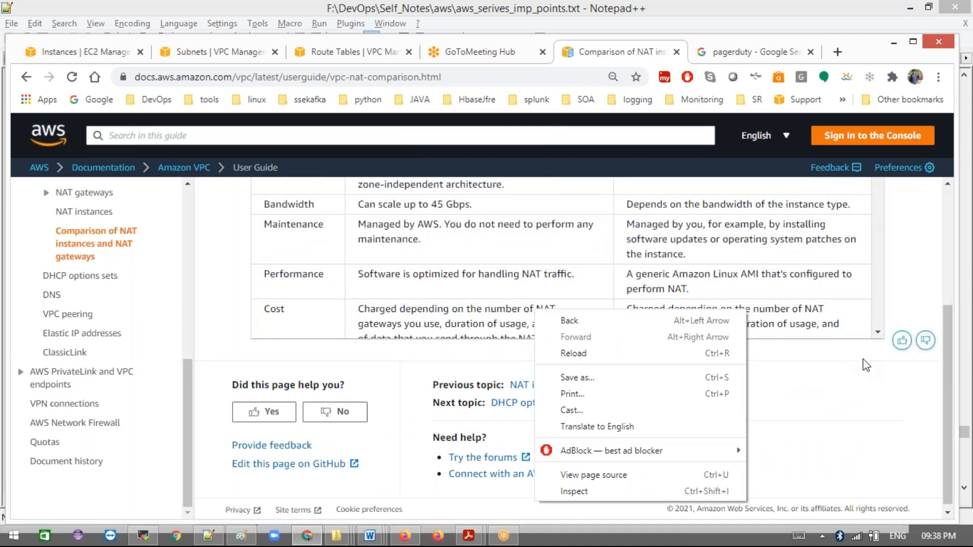
{"action": "left_click", "coordinate": [951, 384]}
{"action": "scroll", "coordinate": [613, 336], "scroll_direction": "up", "scroll_amount": 4}
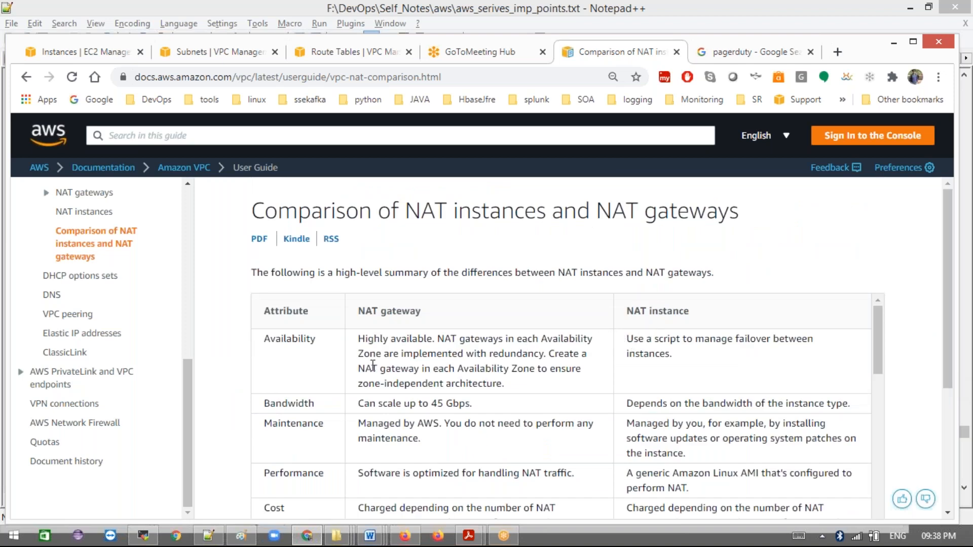
{"action": "left_click_drag", "start_coordinate": [452, 315], "coordinate": [353, 318]}
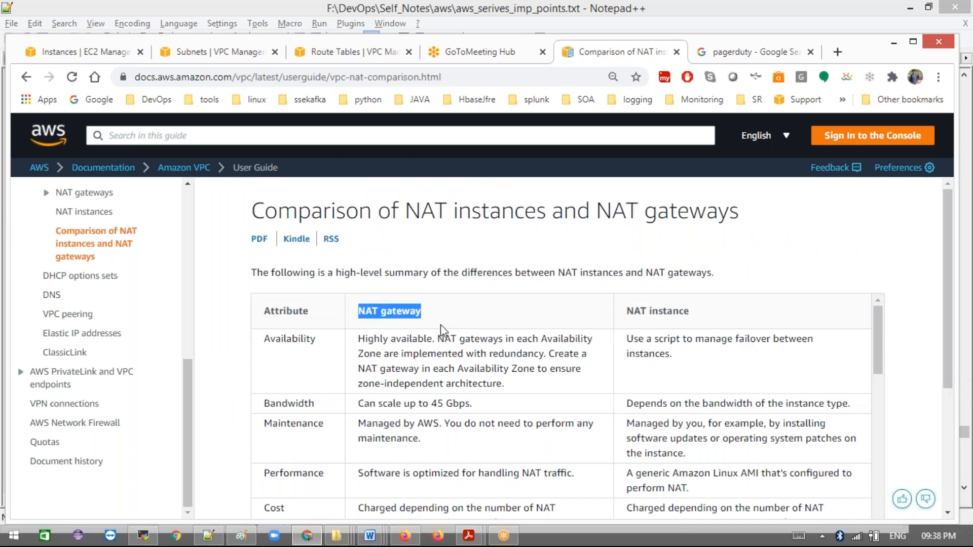
{"action": "key", "text": "alt+Tab"}
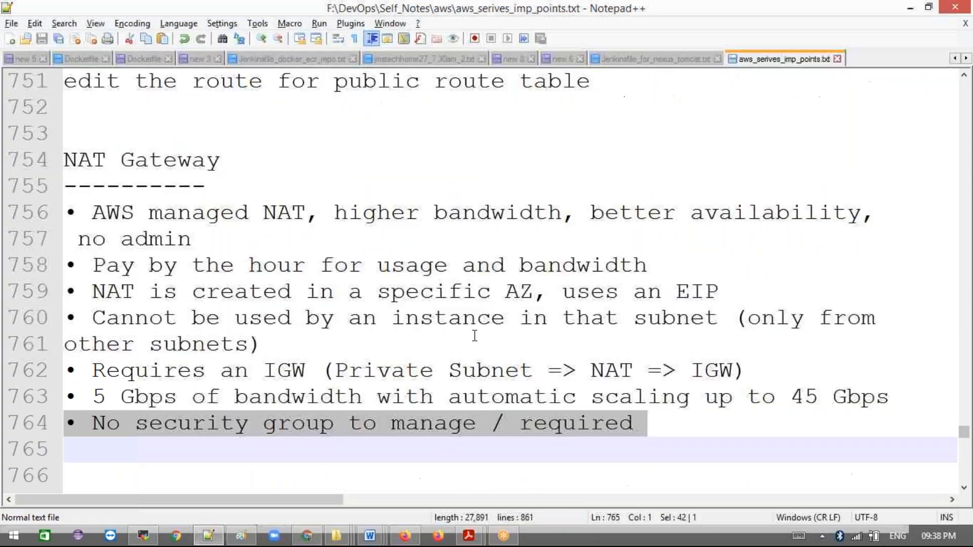
{"action": "left_click", "coordinate": [310, 538]}
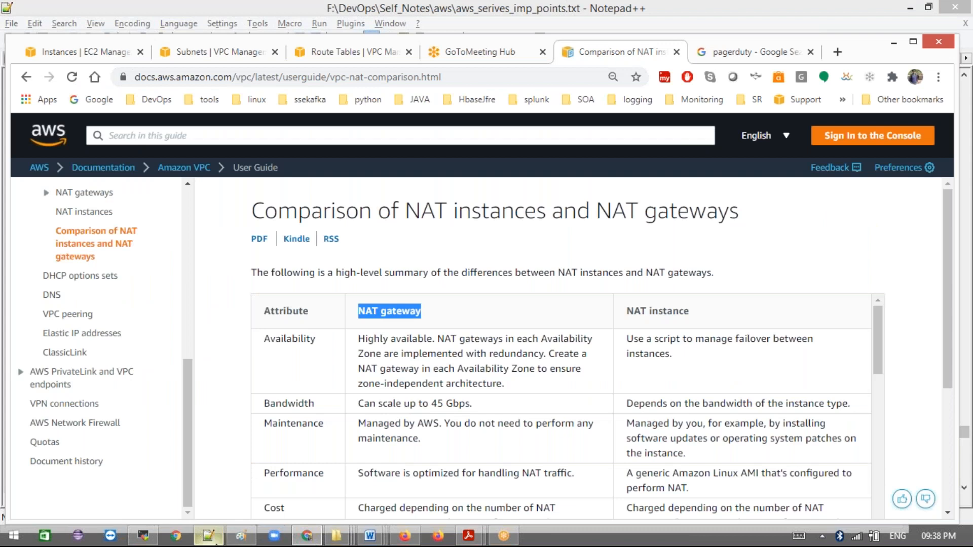
Step: In the Paint diagram, draw pencil arrows from the star to the rounded rectangle and from the rectangle up to the public subnet's edge
{"action": "mouse_move", "coordinate": [249, 541]}
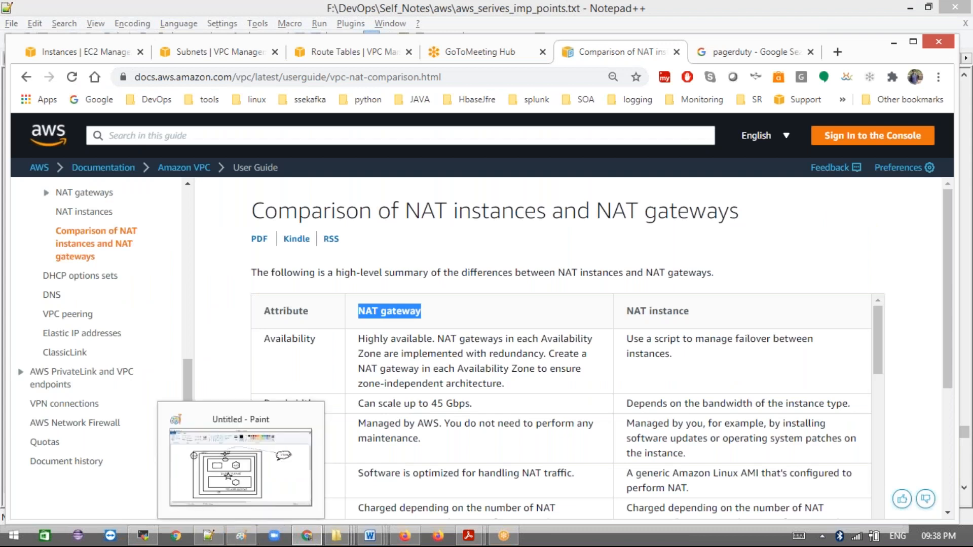
{"action": "left_click", "coordinate": [277, 444]}
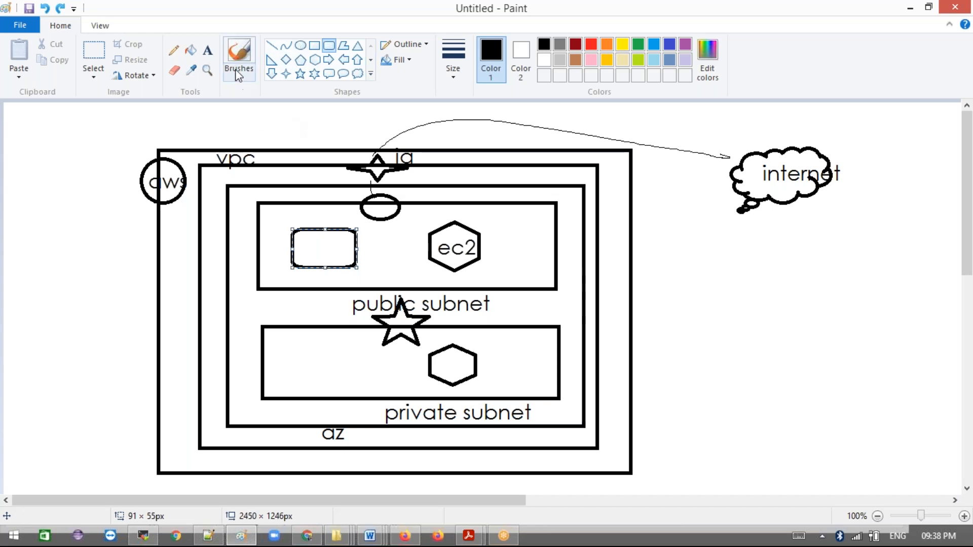
{"action": "left_click", "coordinate": [175, 51]}
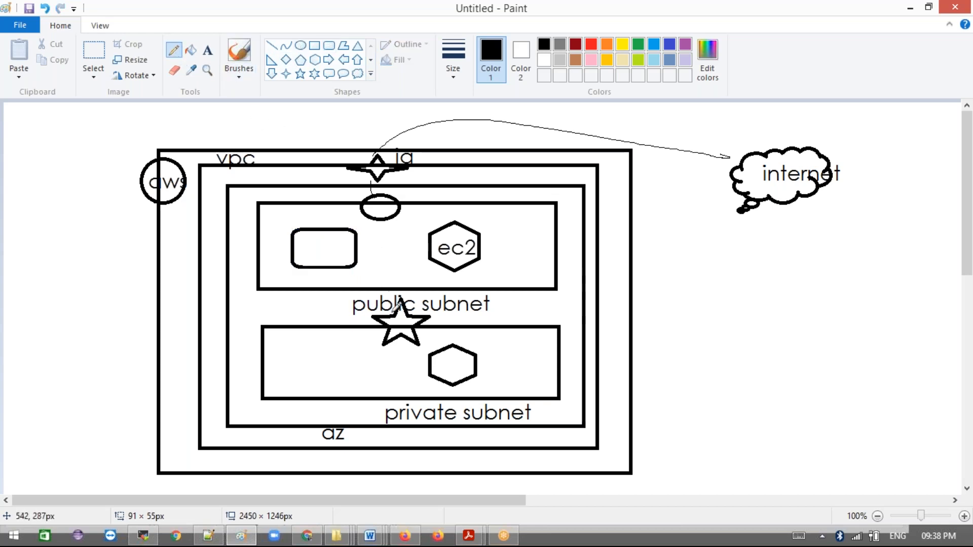
{"action": "mouse_move", "coordinate": [357, 303]}
{"action": "left_mouse_down"}
{"action": "mouse_move", "coordinate": [342, 267]}
{"action": "mouse_move", "coordinate": [331, 272]}
{"action": "mouse_move", "coordinate": [339, 271]}
{"action": "left_mouse_up"}
{"action": "left_click_drag", "start_coordinate": [334, 229], "coordinate": [341, 211]}
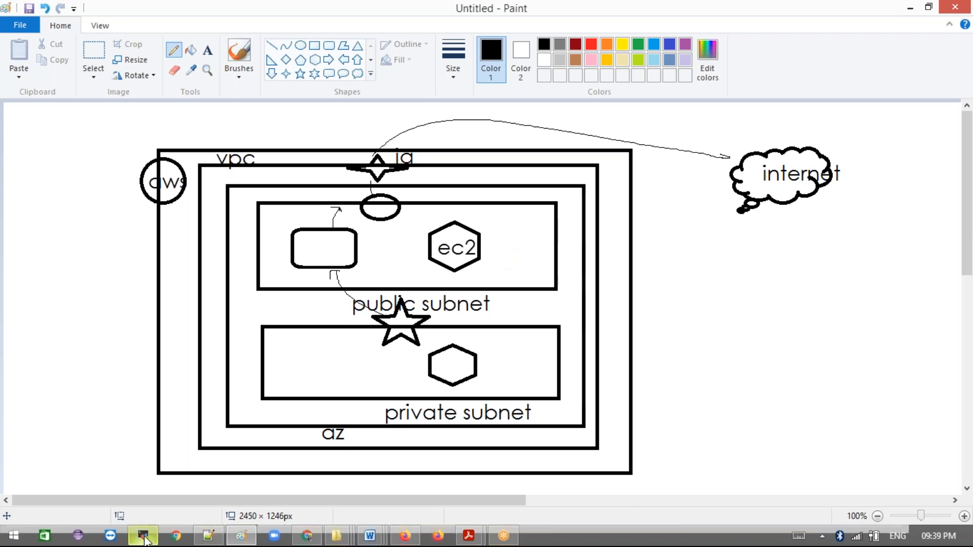
Step: Switch to Chrome and open the list of NAT gateways in the VPC console
{"action": "mouse_move", "coordinate": [146, 541]}
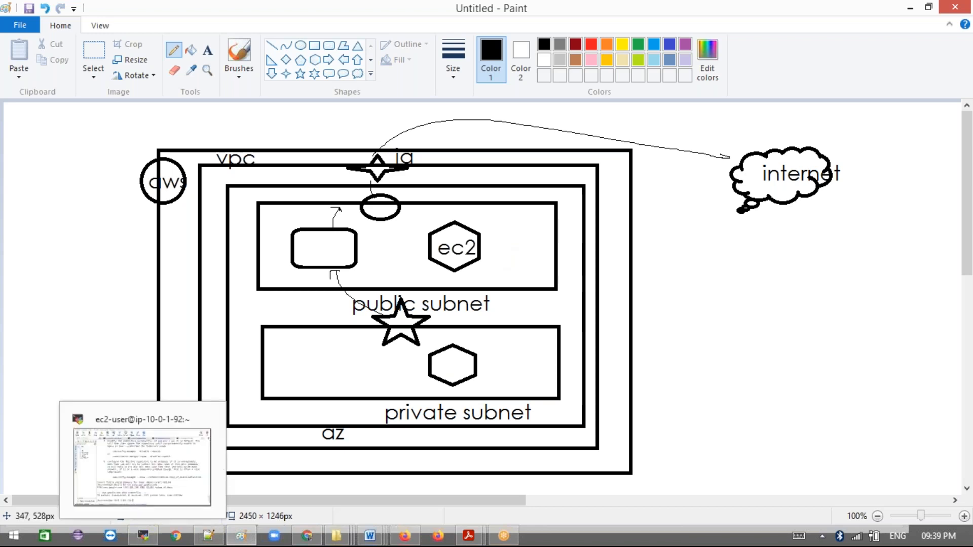
{"action": "left_click", "coordinate": [307, 536]}
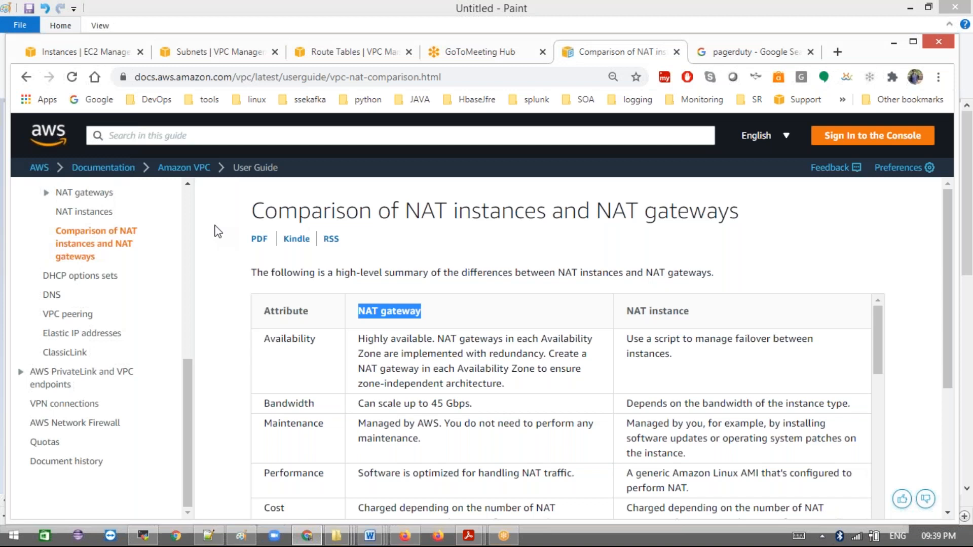
{"action": "left_click", "coordinate": [211, 53]}
{"action": "scroll", "coordinate": [101, 324], "scroll_direction": "down", "scroll_amount": 4}
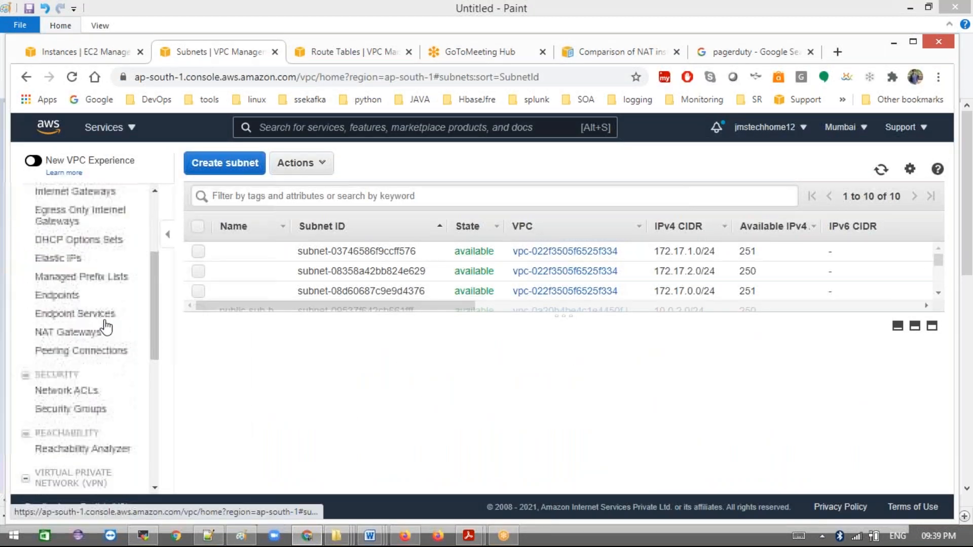
{"action": "left_click", "coordinate": [154, 315]}
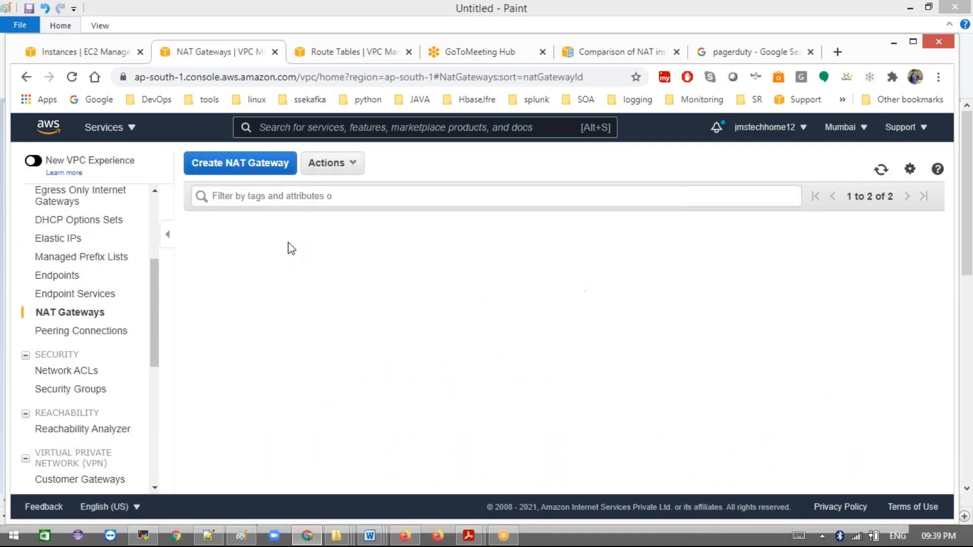
Step: Start a new NAT gateway and choose public-sub-a of jmsth27-vpc as its subnet
{"action": "left_click", "coordinate": [231, 163]}
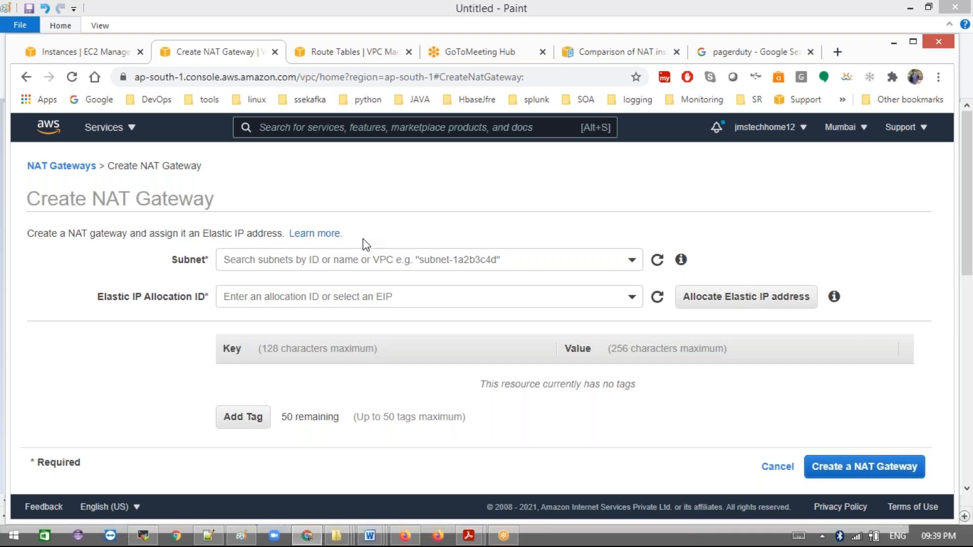
{"action": "left_click", "coordinate": [505, 258]}
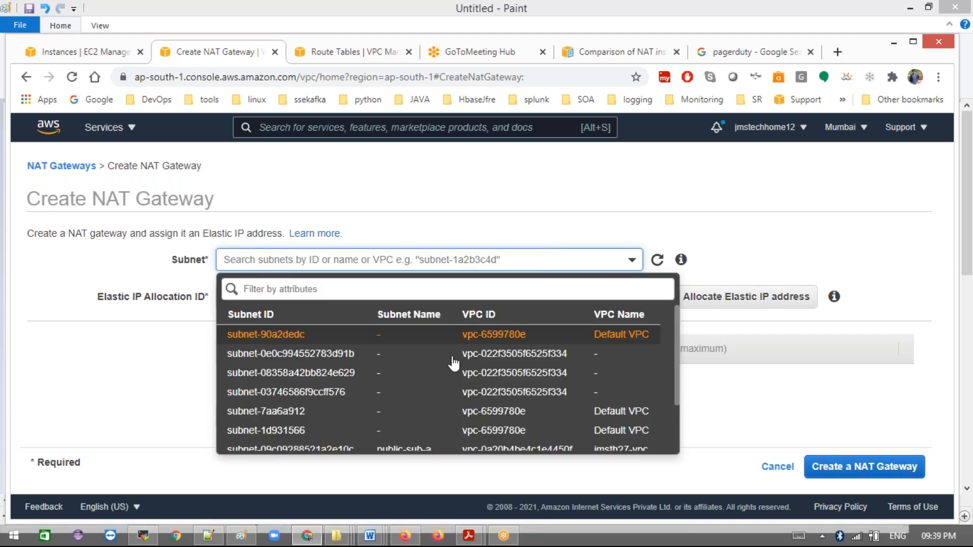
{"action": "scroll", "coordinate": [448, 404], "scroll_direction": "down", "scroll_amount": 1}
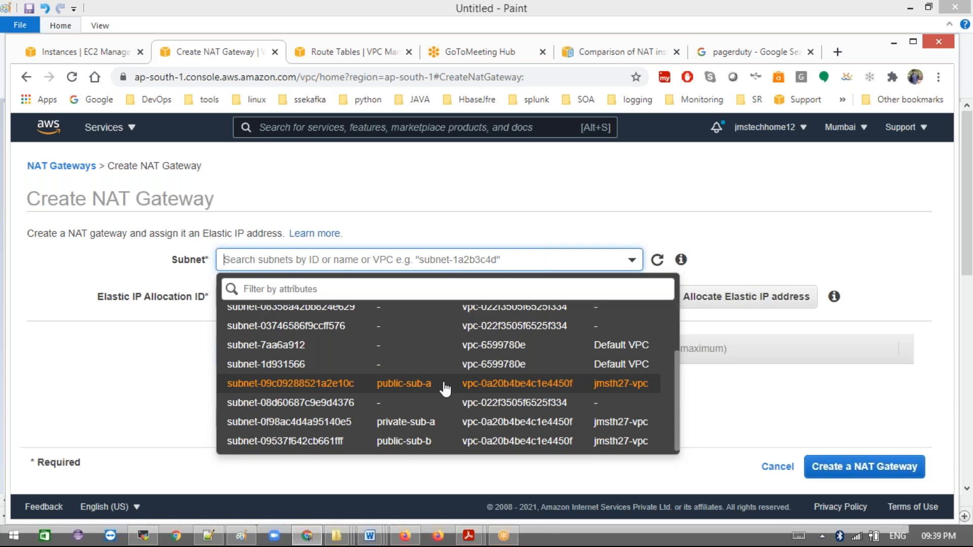
{"action": "left_click", "coordinate": [445, 387]}
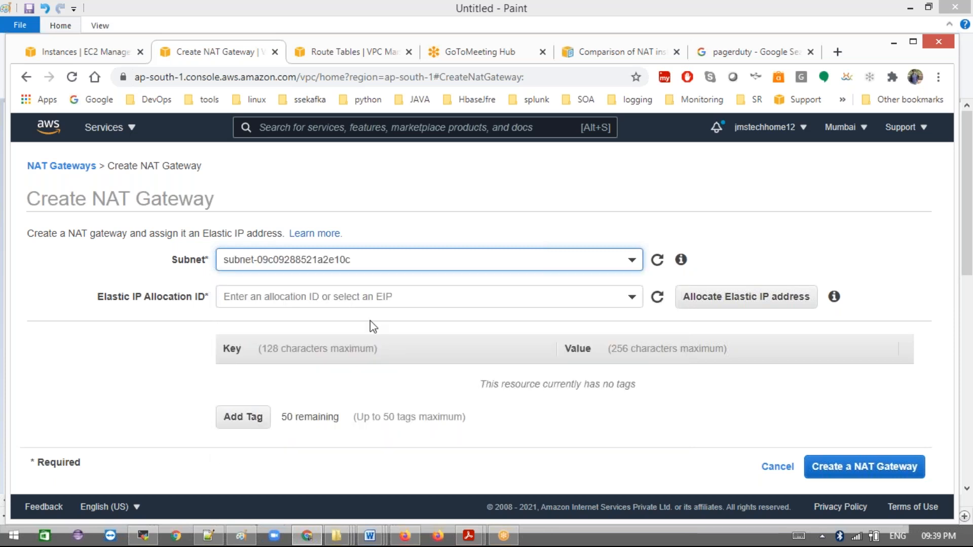
Step: Allocate a new Elastic IP address for the NAT gateway and create the gateway
{"action": "left_click", "coordinate": [360, 300]}
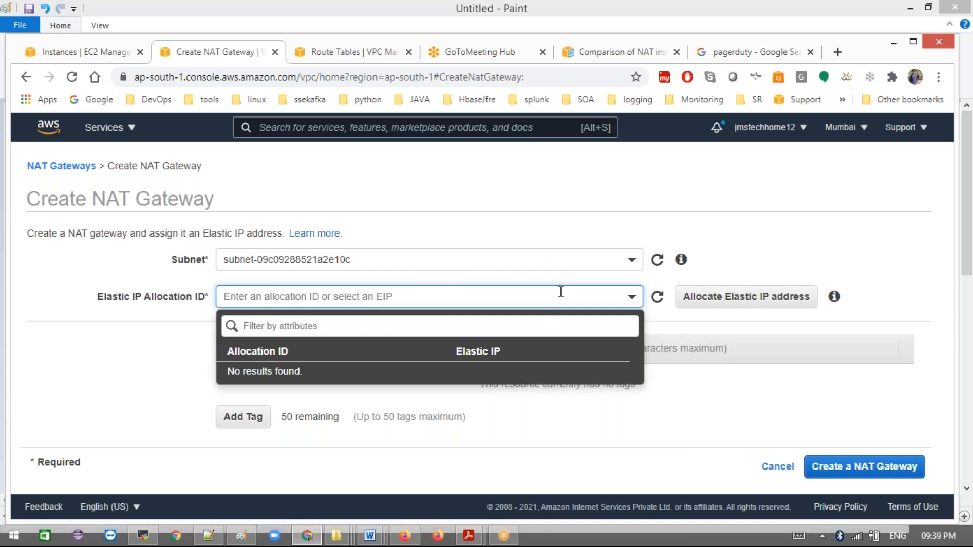
{"action": "left_click", "coordinate": [742, 299]}
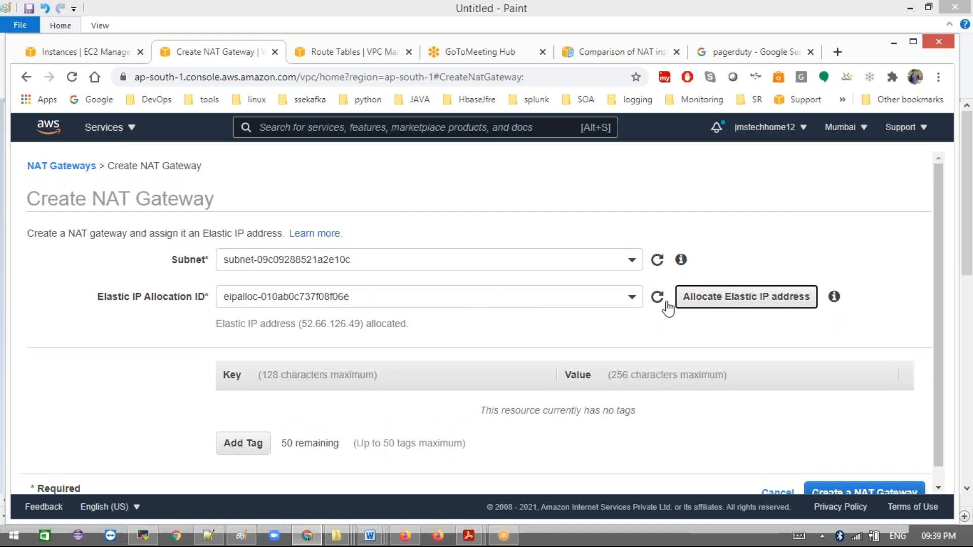
{"action": "scroll", "coordinate": [724, 313], "scroll_direction": "down", "scroll_amount": 2}
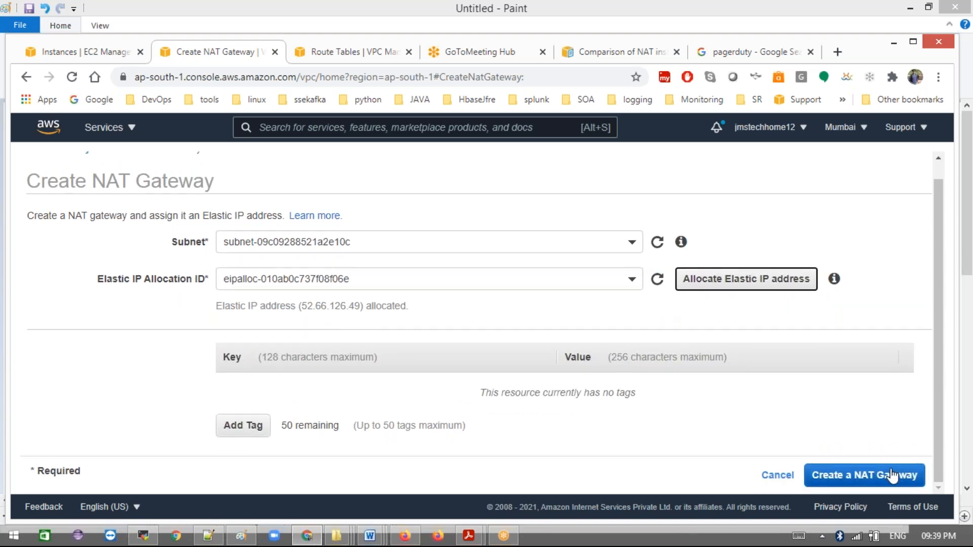
{"action": "left_click", "coordinate": [869, 475]}
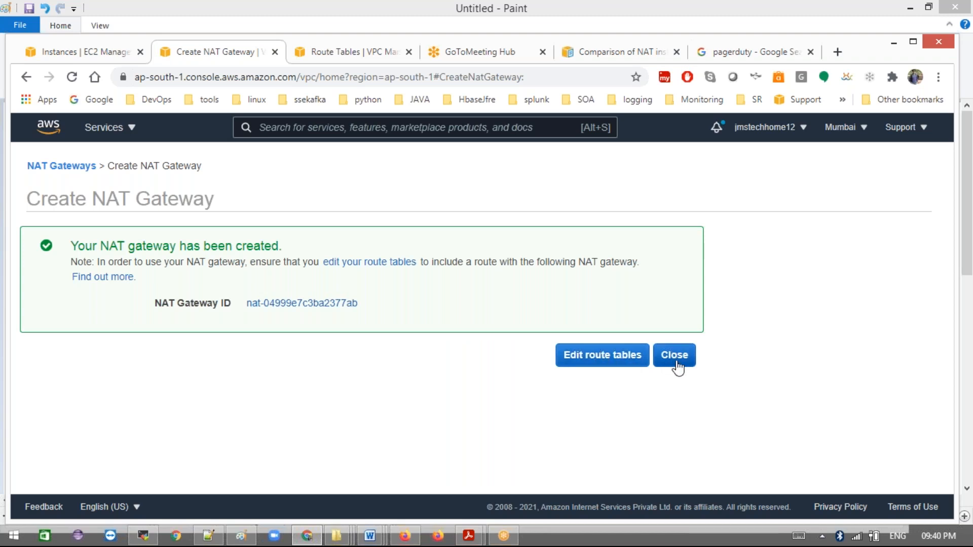
Step: Go from the created NAT gateway to the route tables and display the routes of private_route-table
{"action": "left_click", "coordinate": [597, 361]}
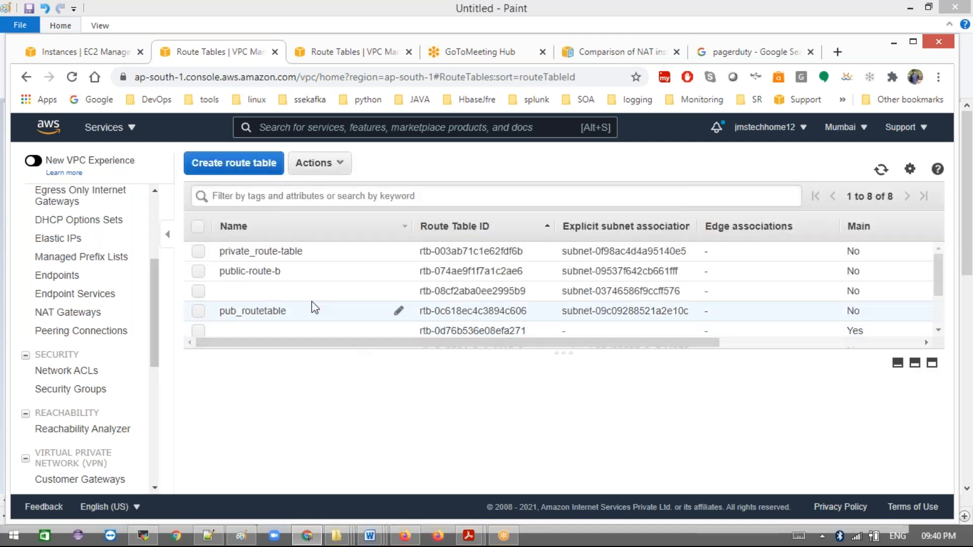
{"action": "left_click", "coordinate": [203, 253]}
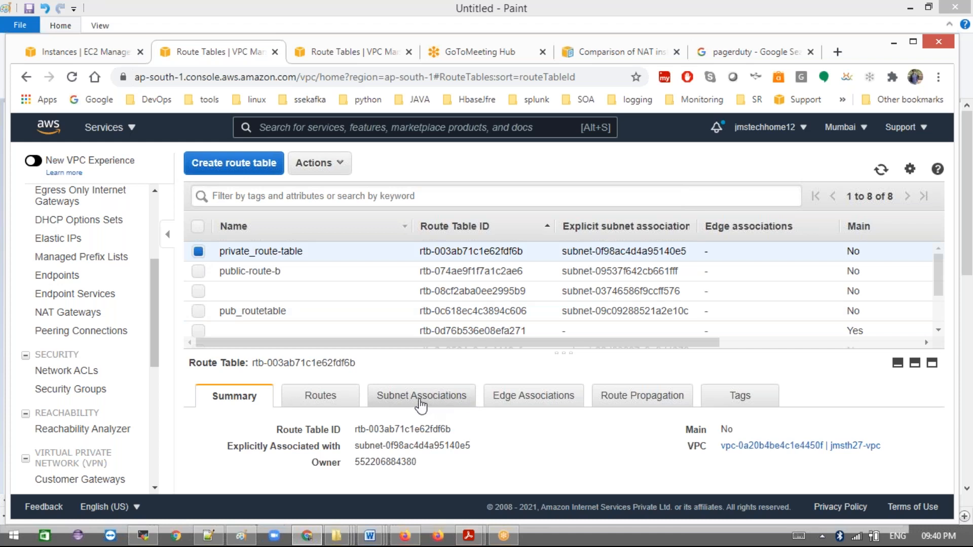
{"action": "left_click", "coordinate": [337, 400]}
{"action": "scroll", "coordinate": [391, 408], "scroll_direction": "down", "scroll_amount": 1}
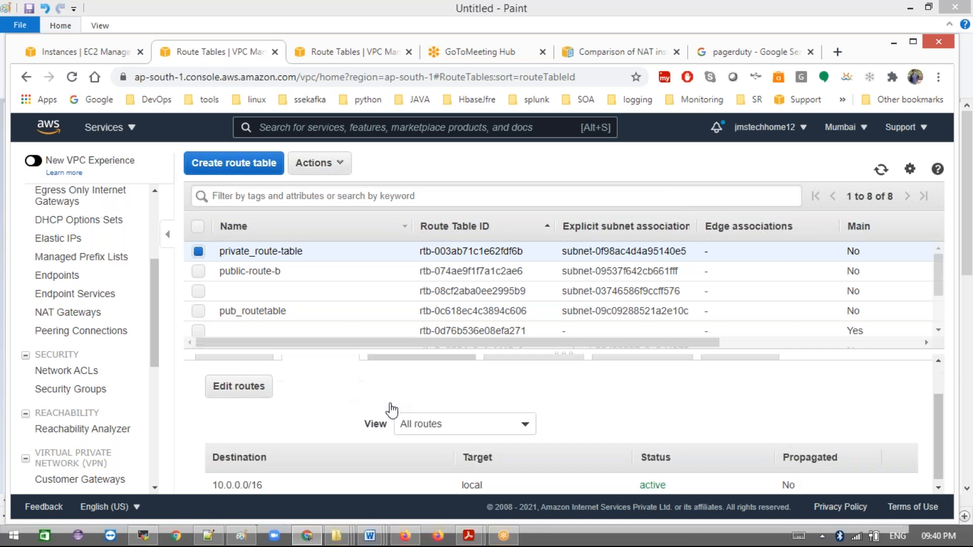
{"action": "scroll", "coordinate": [390, 408], "scroll_direction": "up", "scroll_amount": 1}
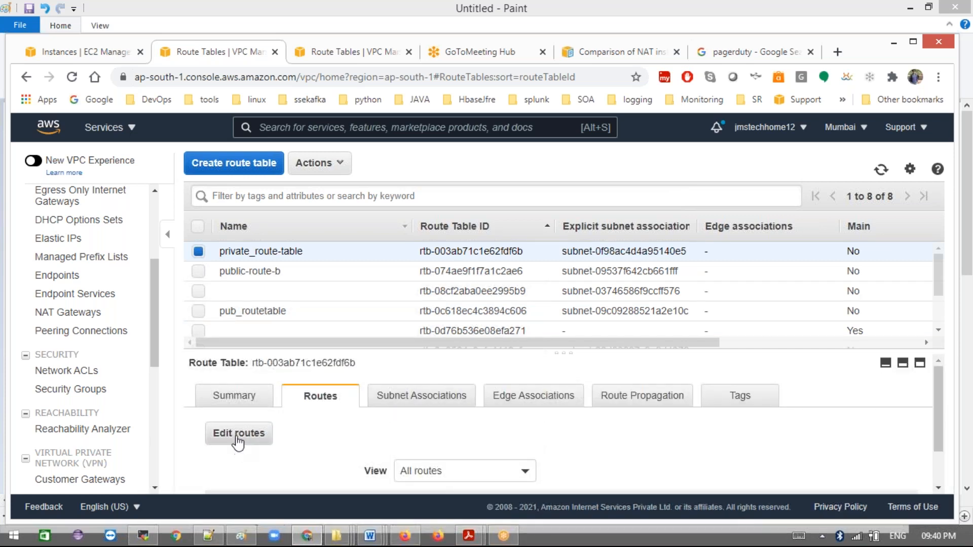
Step: Add a route to private_route-table with destination 0.0.0.0/0 and the new NAT gateway as target, and save the routes
{"action": "left_click", "coordinate": [239, 441]}
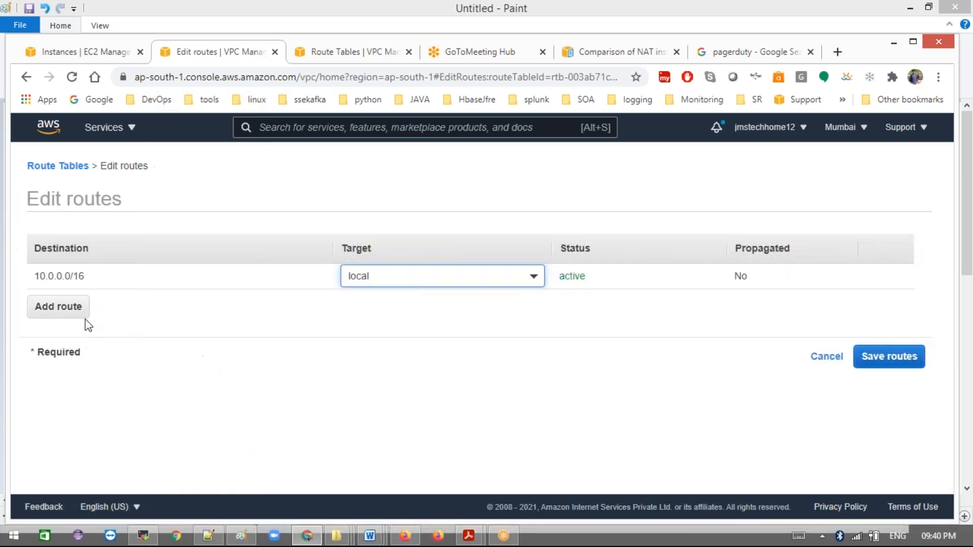
{"action": "left_click", "coordinate": [77, 310]}
{"action": "left_click", "coordinate": [88, 309]}
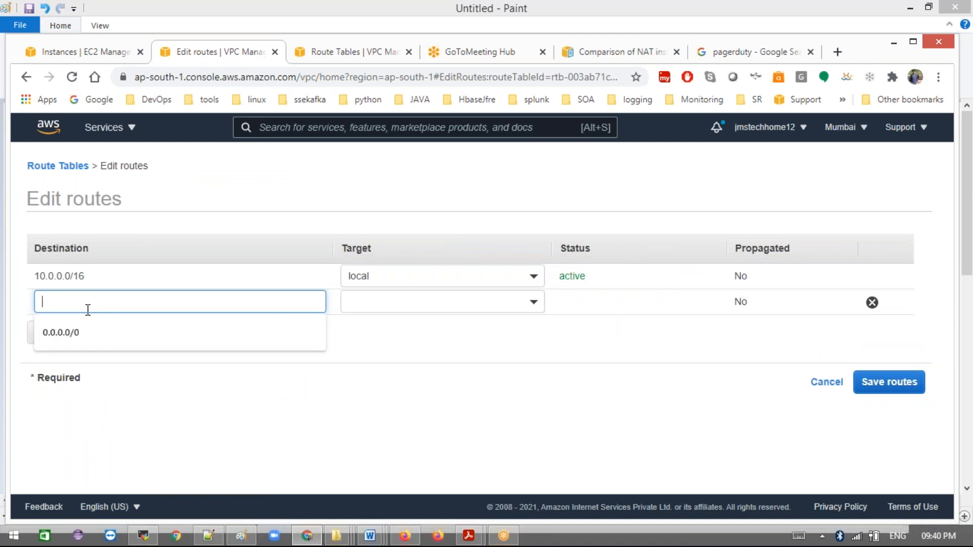
{"action": "left_click", "coordinate": [87, 332]}
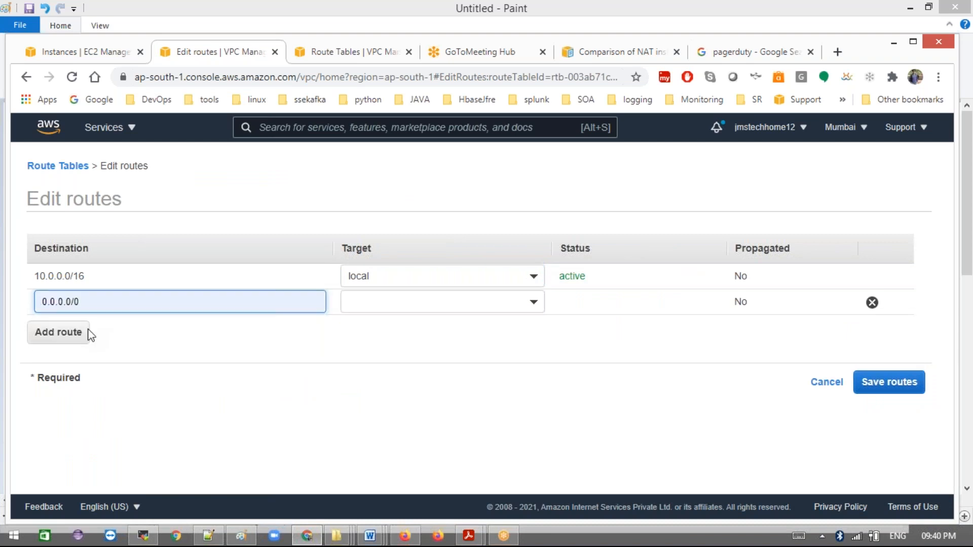
{"action": "left_click", "coordinate": [414, 302]}
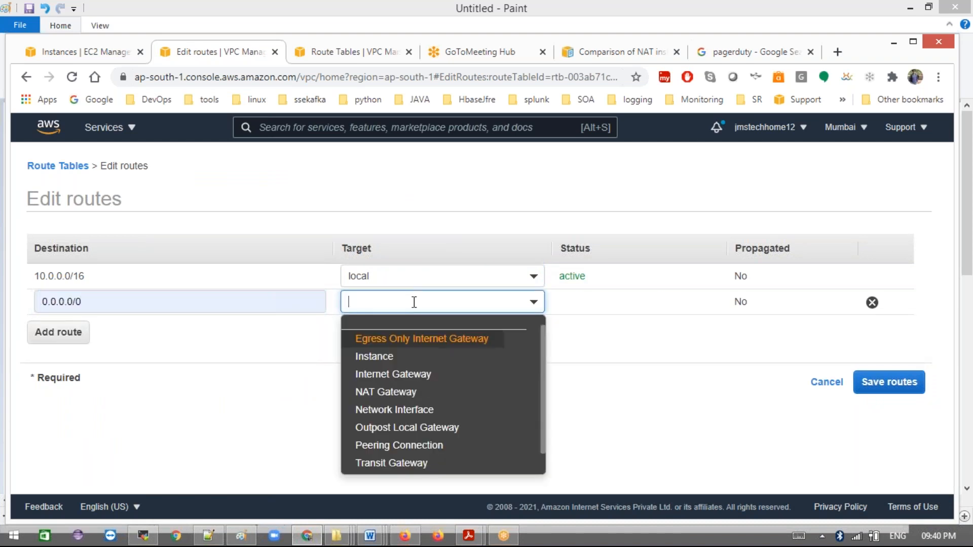
{"action": "left_click", "coordinate": [413, 401]}
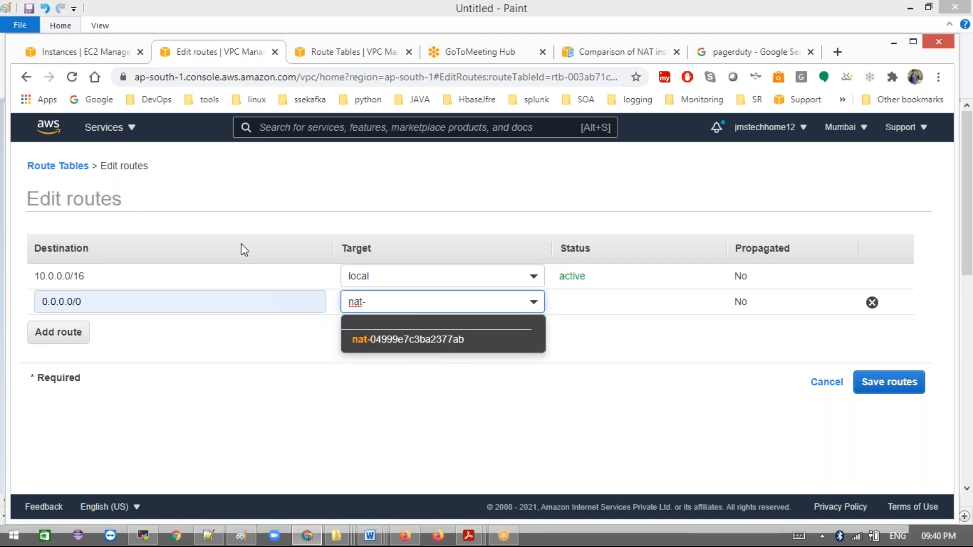
{"action": "left_click", "coordinate": [426, 341]}
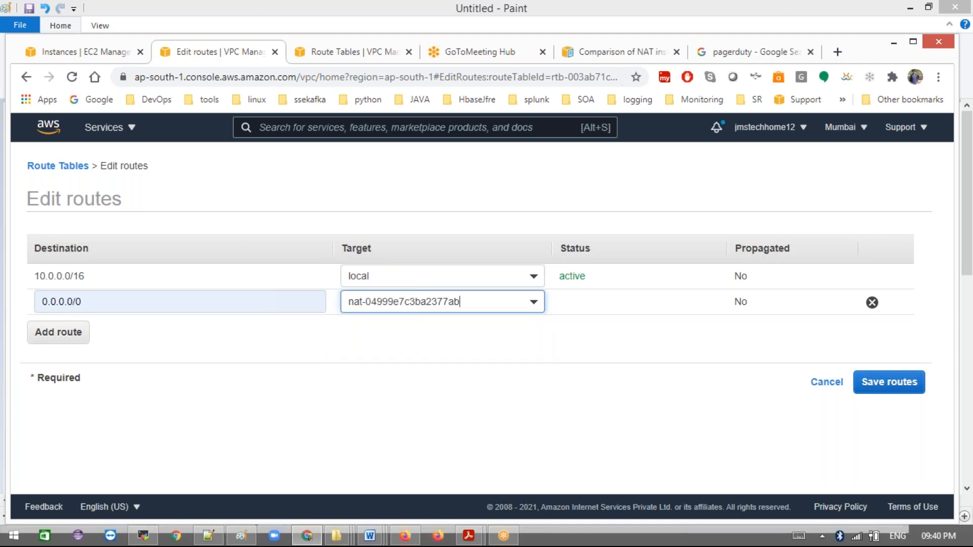
{"action": "left_click", "coordinate": [880, 385]}
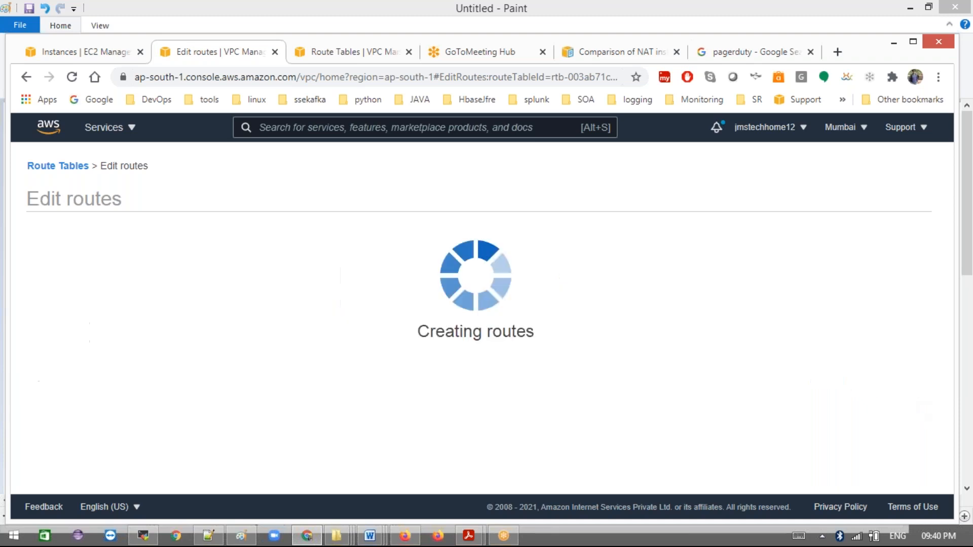
Step: Close the confirmation for the saved routes and return to the route tables list
{"action": "left_click", "coordinate": [678, 295]}
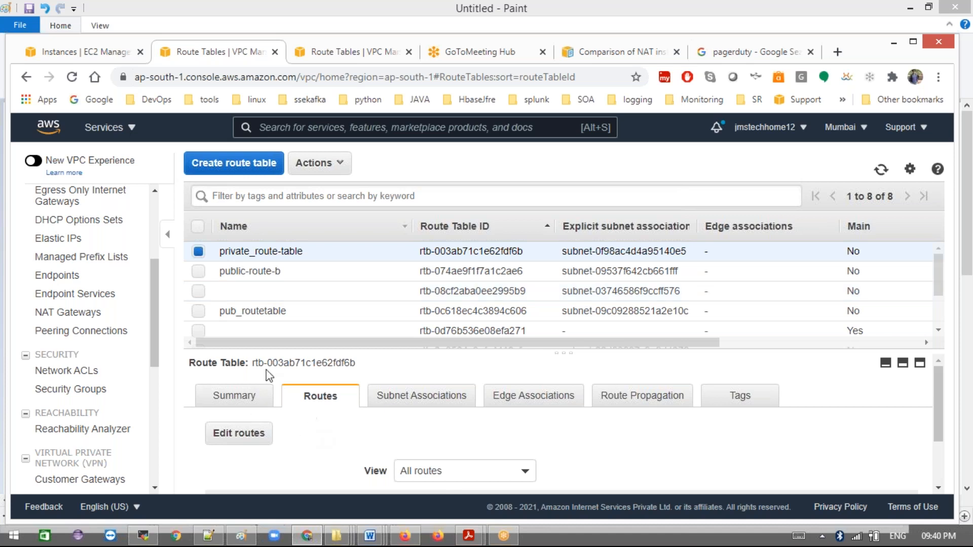
Step: Switch to the Paint network diagram, draw pencil strokes along the public subnet's left edge and above the rounded box, and return to the browser
{"action": "left_click", "coordinate": [240, 537]}
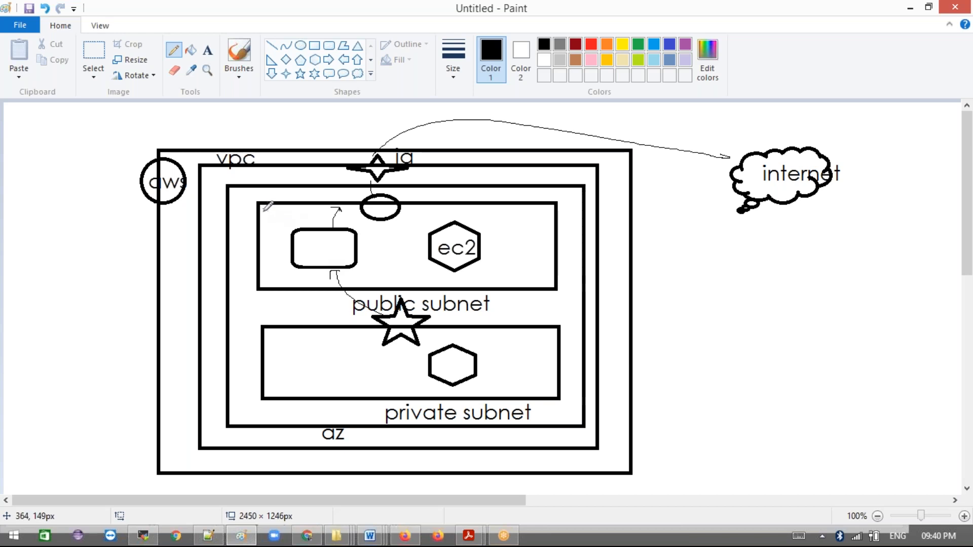
{"action": "left_click_drag", "start_coordinate": [263, 208], "coordinate": [262, 261]}
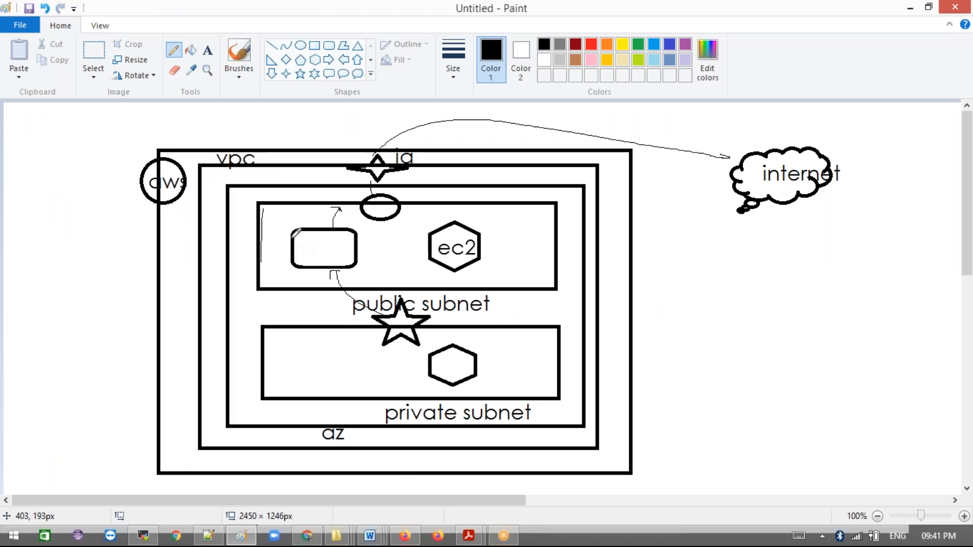
{"action": "mouse_move", "coordinate": [293, 232]}
{"action": "left_mouse_down"}
{"action": "mouse_move", "coordinate": [337, 274]}
{"action": "mouse_move", "coordinate": [351, 215]}
{"action": "mouse_move", "coordinate": [305, 216]}
{"action": "left_mouse_up"}
{"action": "key", "text": "alt+Tab"}
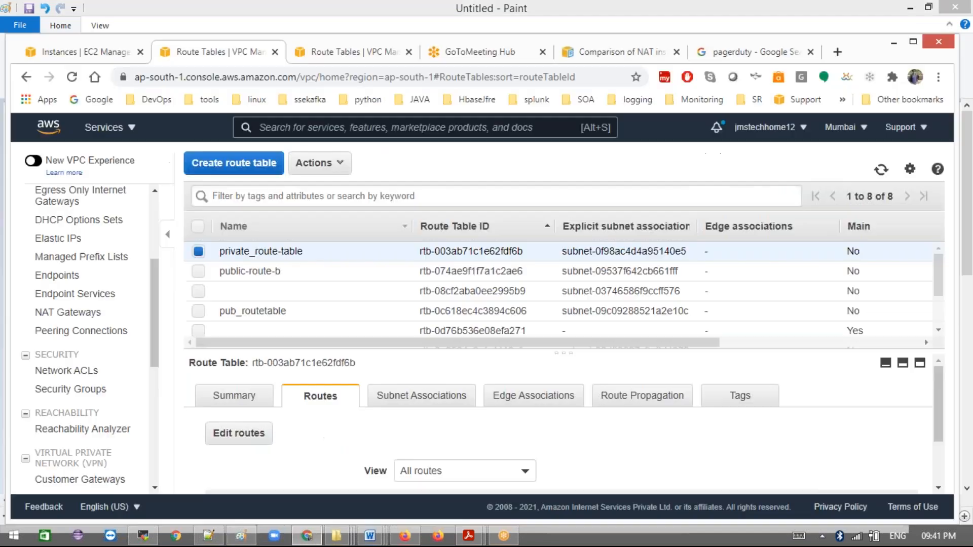
{"action": "left_click", "coordinate": [144, 536]}
{"action": "key", "text": "Up"}
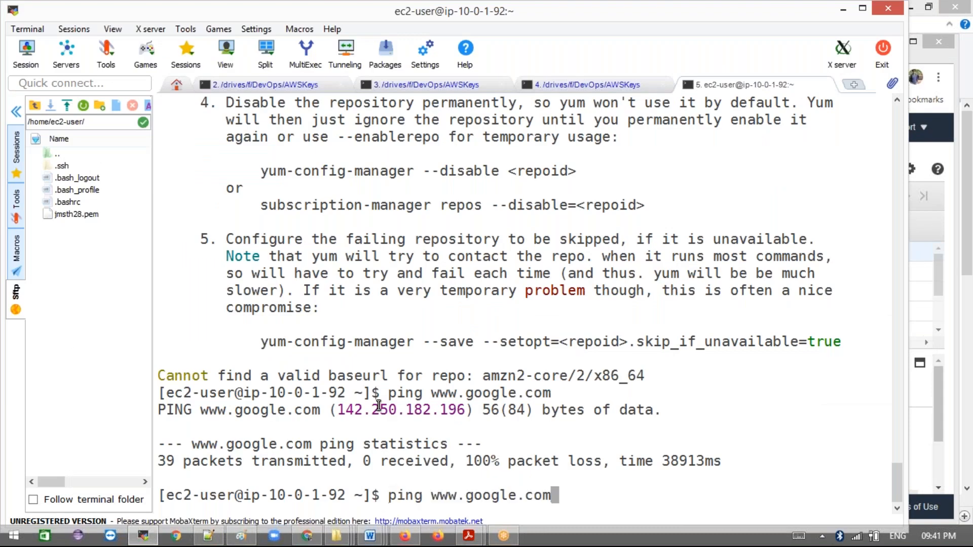
{"action": "key", "text": "Return"}
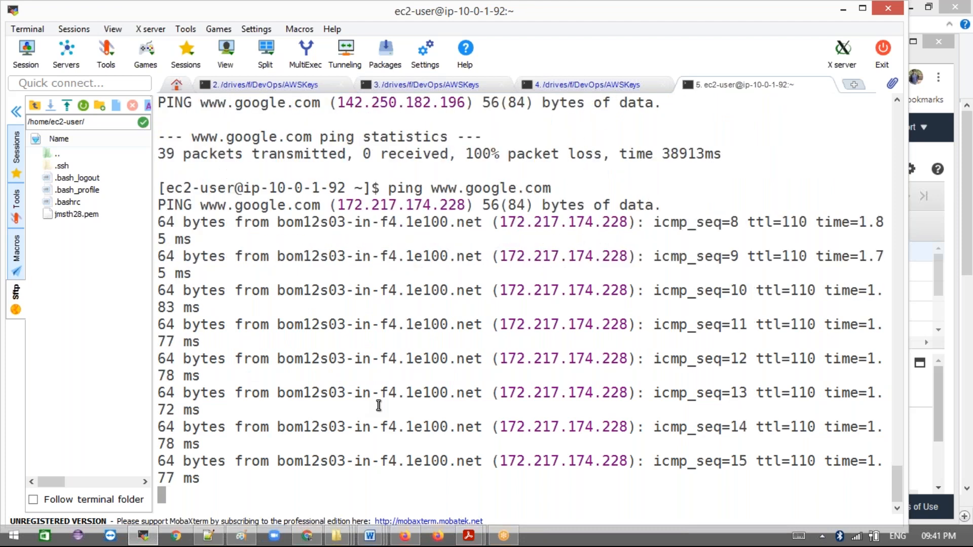
{"action": "key", "text": "ctrl+c"}
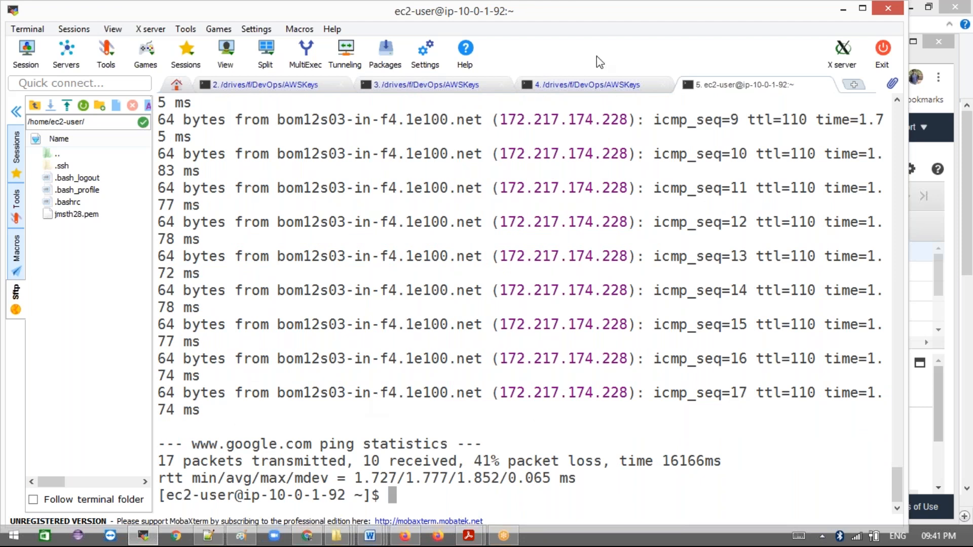
{"action": "left_click", "coordinate": [679, 26]}
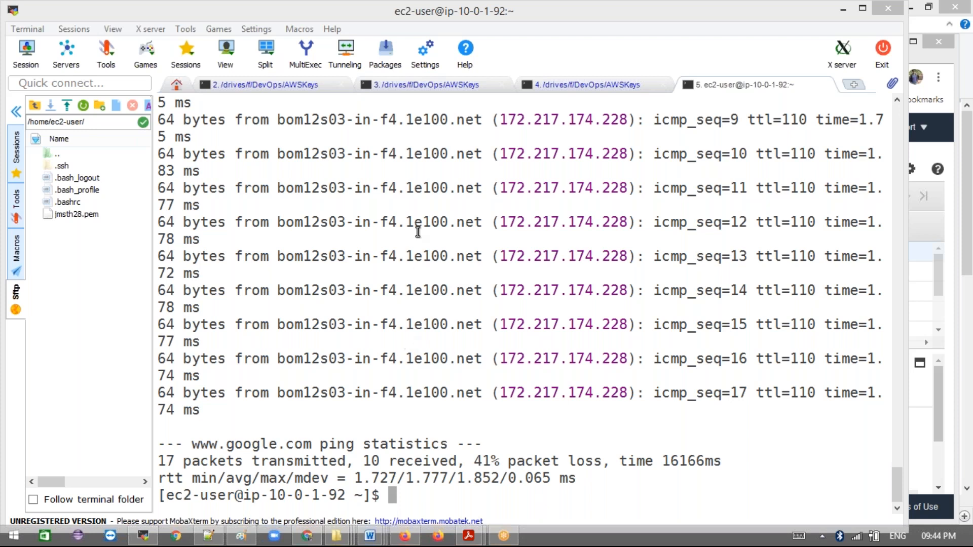
Step: Switch to Notepad++ and examine the notes following the NAT Gateway section in aws_serives_imp_points.txt
{"action": "left_click", "coordinate": [200, 539]}
{"action": "left_click", "coordinate": [114, 459]}
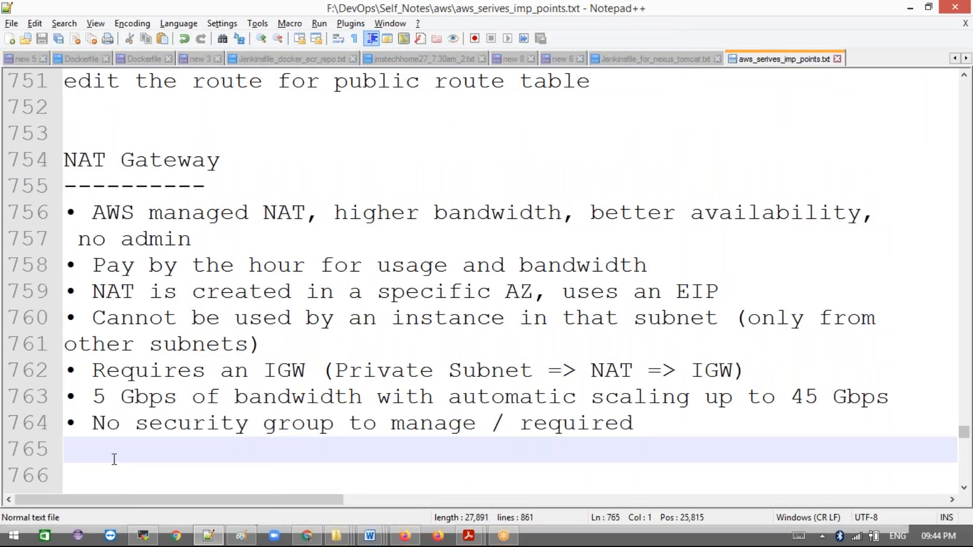
{"action": "key", "text": "Down"}
{"action": "key", "text": "Down"}
{"action": "key", "text": "Down"}
{"action": "key", "text": "Down"}
{"action": "key", "text": "Down"}
{"action": "key", "text": "Down"}
{"action": "key", "text": "Down"}
{"action": "key", "text": "Down"}
{"action": "key", "text": "Down"}
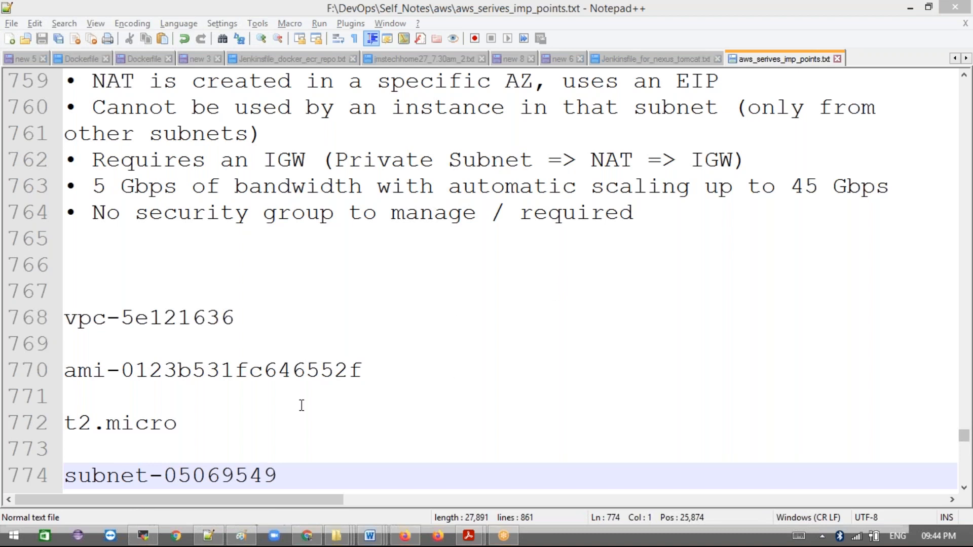
{"action": "left_click", "coordinate": [237, 406]}
{"action": "key", "text": "Down"}
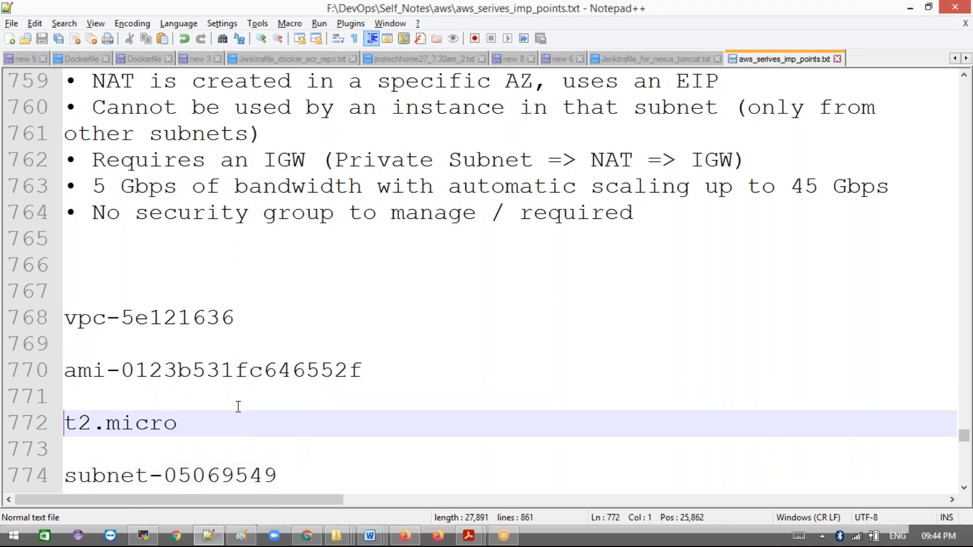
{"action": "key", "text": "Down"}
{"action": "key", "text": "Down"}
{"action": "key", "text": "Down"}
{"action": "key", "text": "Down"}
{"action": "key", "text": "Down"}
{"action": "key", "text": "Down"}
{"action": "key", "text": "Down"}
{"action": "key", "text": "Down"}
{"action": "key", "text": "Down"}
{"action": "key", "text": "Down"}
{"action": "key", "text": "Down"}
{"action": "key", "text": "Down"}
{"action": "key", "text": "Down"}
{"action": "key", "text": "Down"}
{"action": "key", "text": "Down"}
{"action": "key", "text": "Down"}
{"action": "key", "text": "Down"}
{"action": "key", "text": "Down"}
{"action": "key", "text": "Down"}
{"action": "key", "text": "Down"}
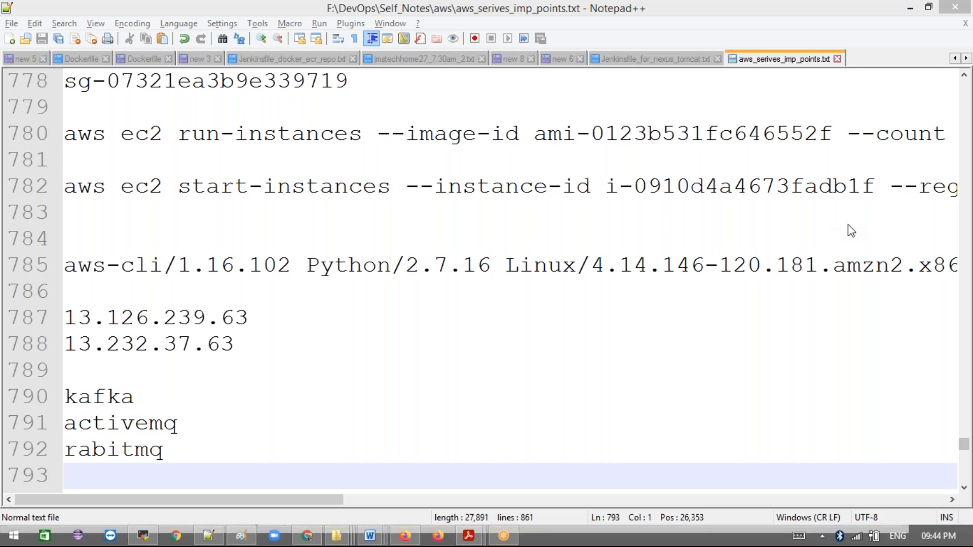
{"action": "left_click", "coordinate": [202, 455]}
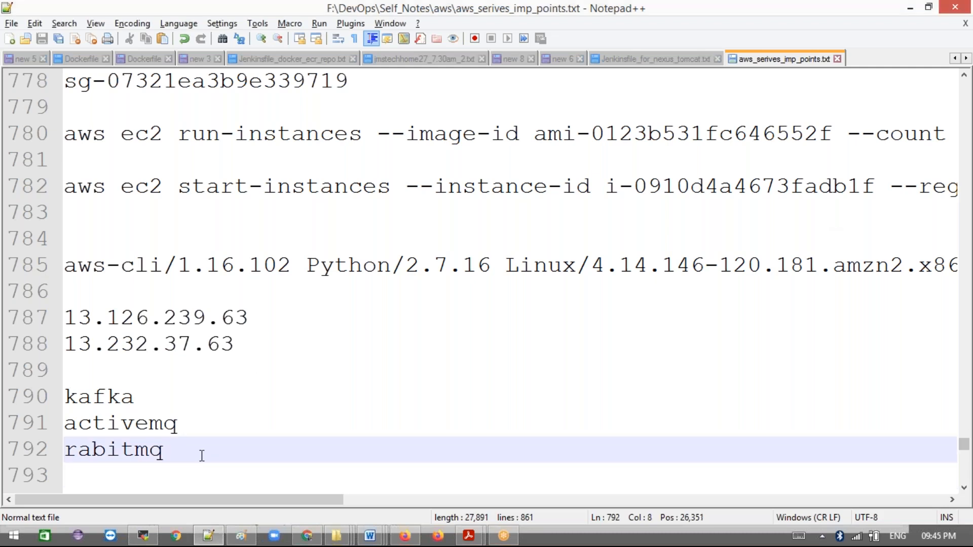
{"action": "scroll", "coordinate": [203, 454], "scroll_direction": "down", "scroll_amount": 1}
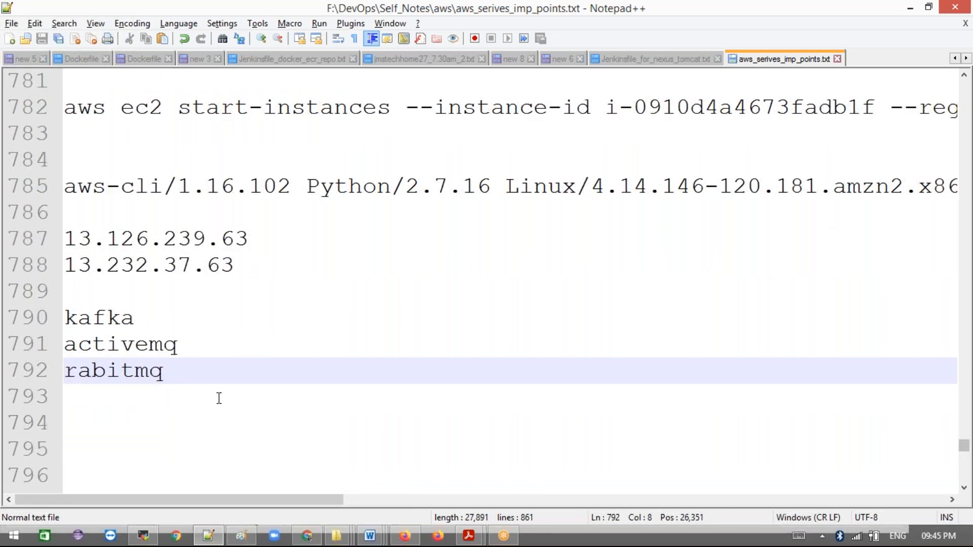